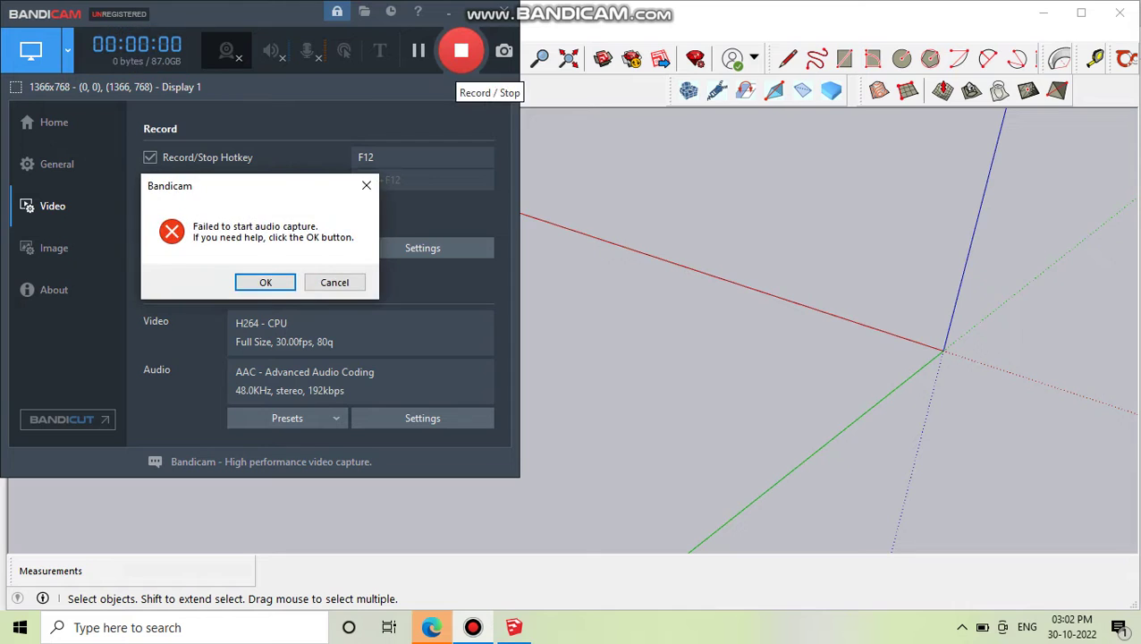
Dismiss Bandicam's 'Failed to start audio capture' error and minimize the recorder to show SketchUp
key(Return)
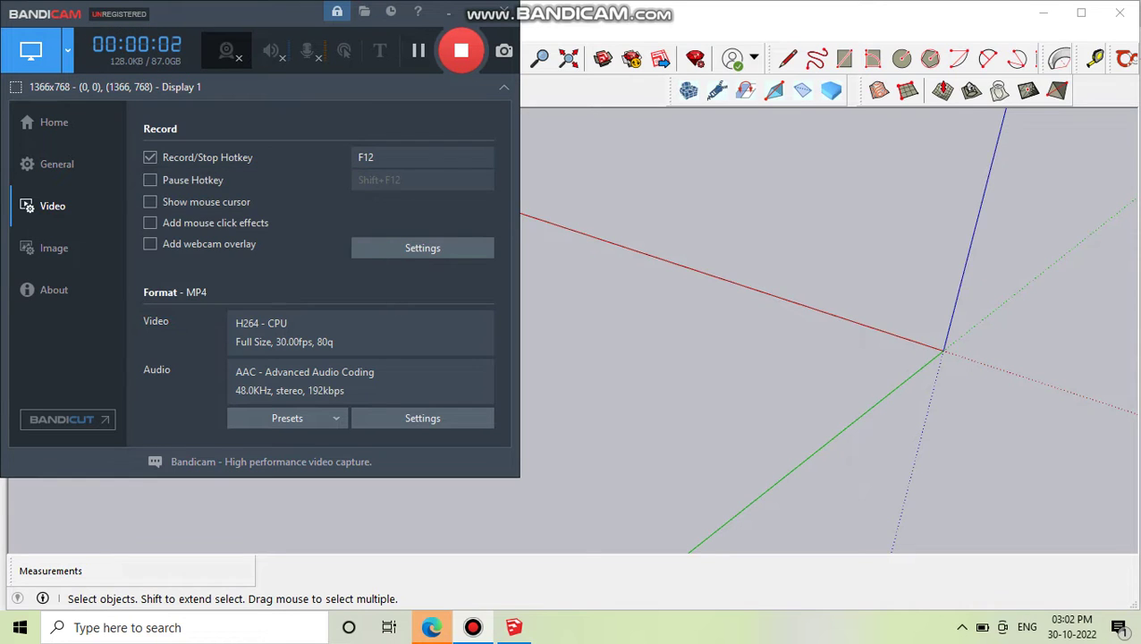
click(447, 12)
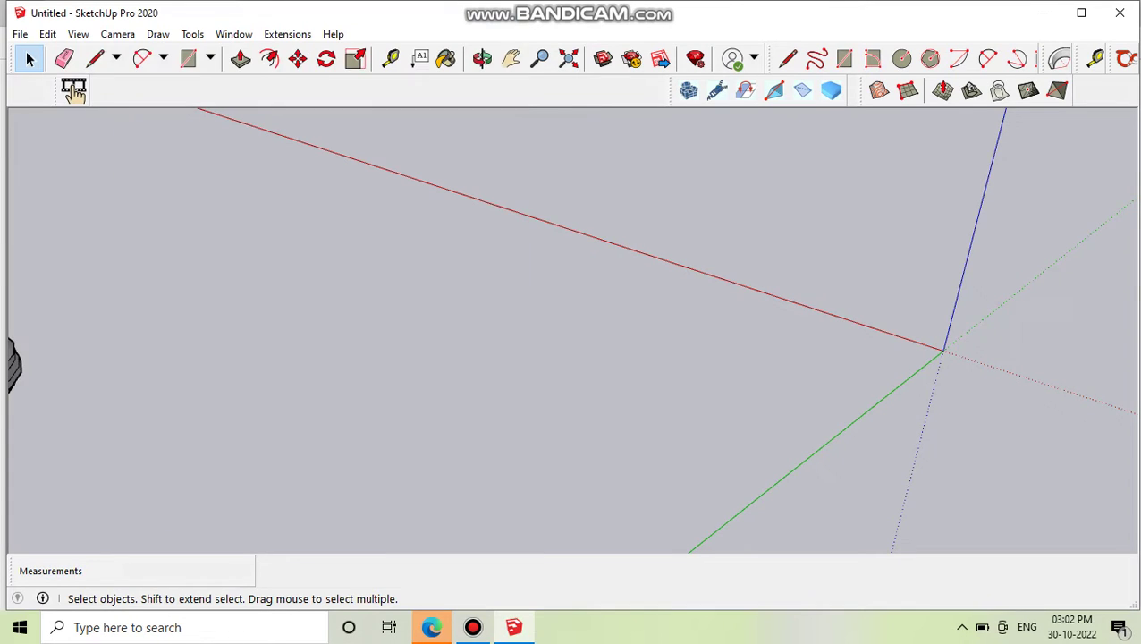
Select the stepped profile panel and zoom to it beside the curved seating stand
click(75, 93)
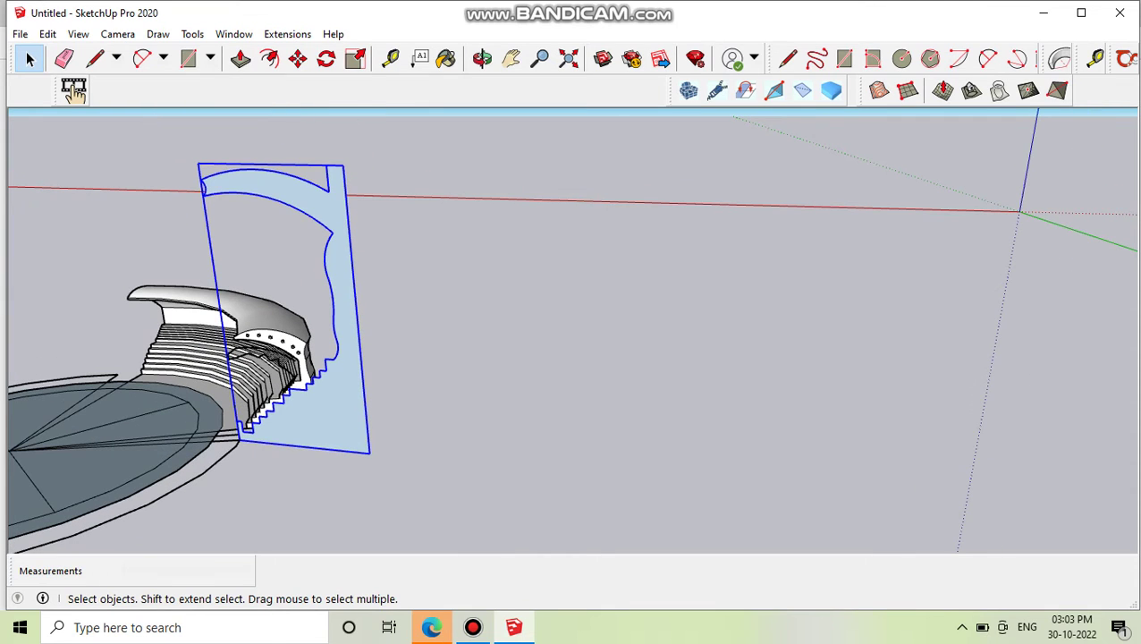
key(s)
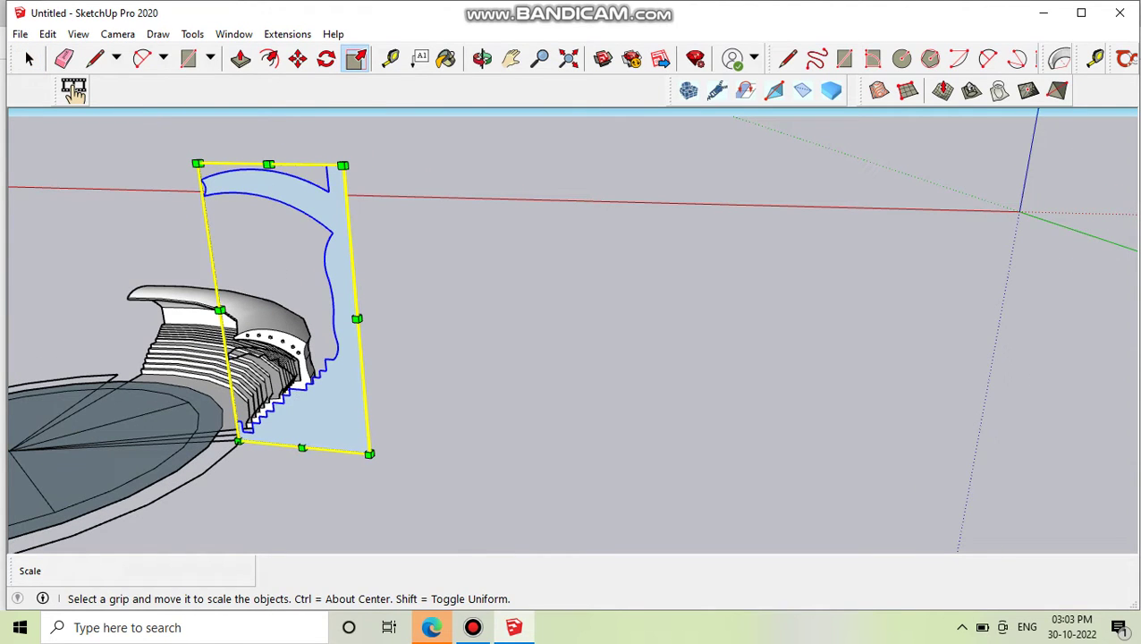
key(Escape)
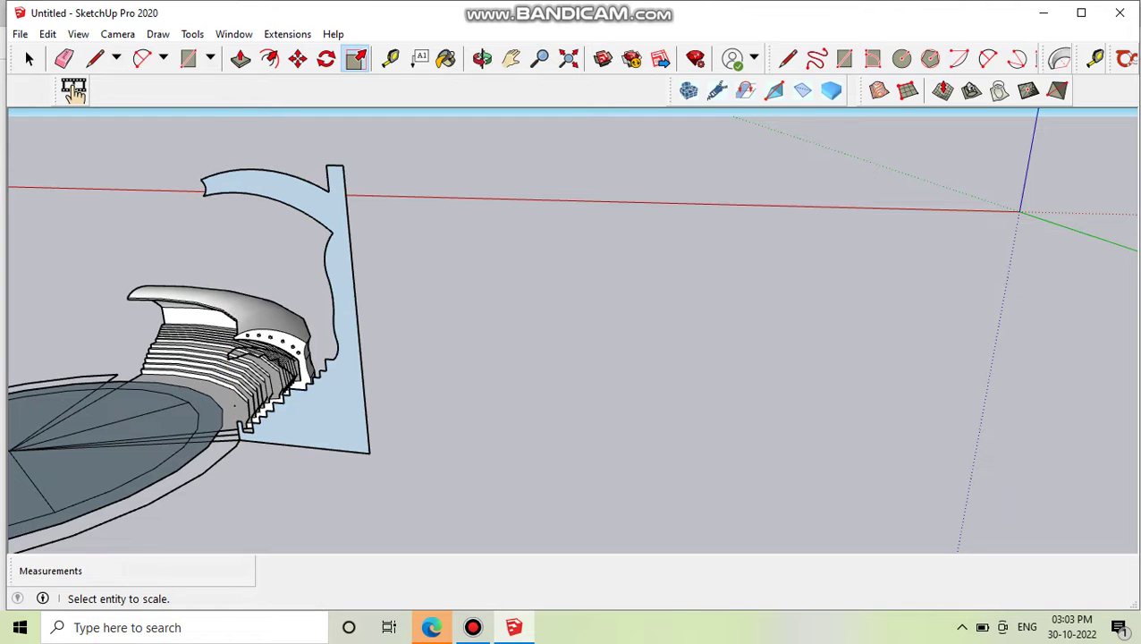
key(q)
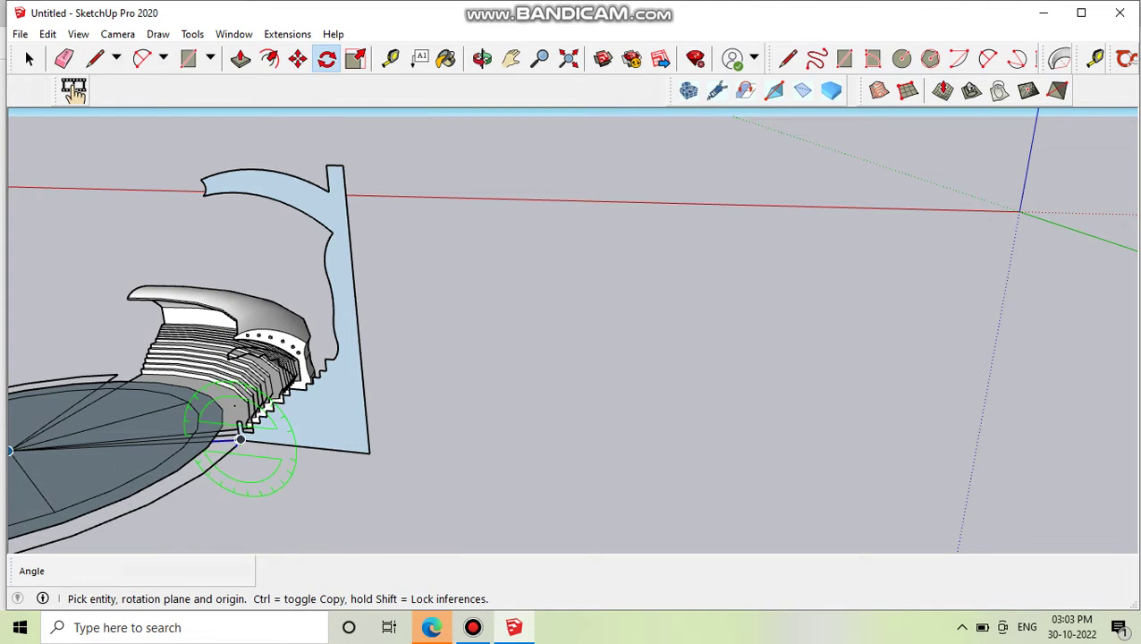
click(236, 445)
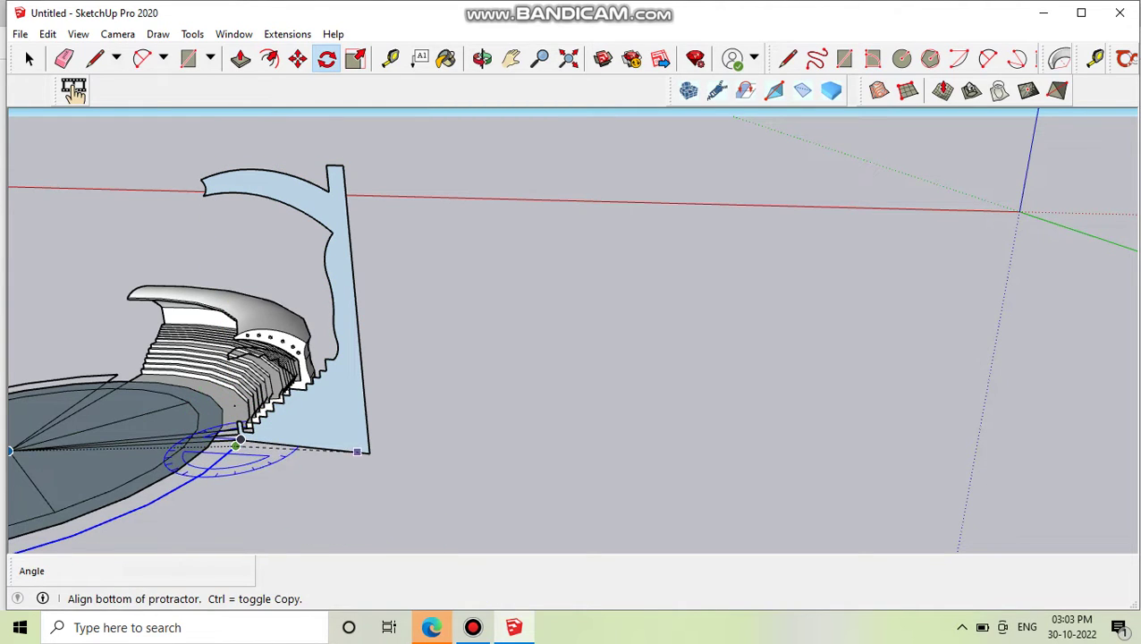
click(363, 459)
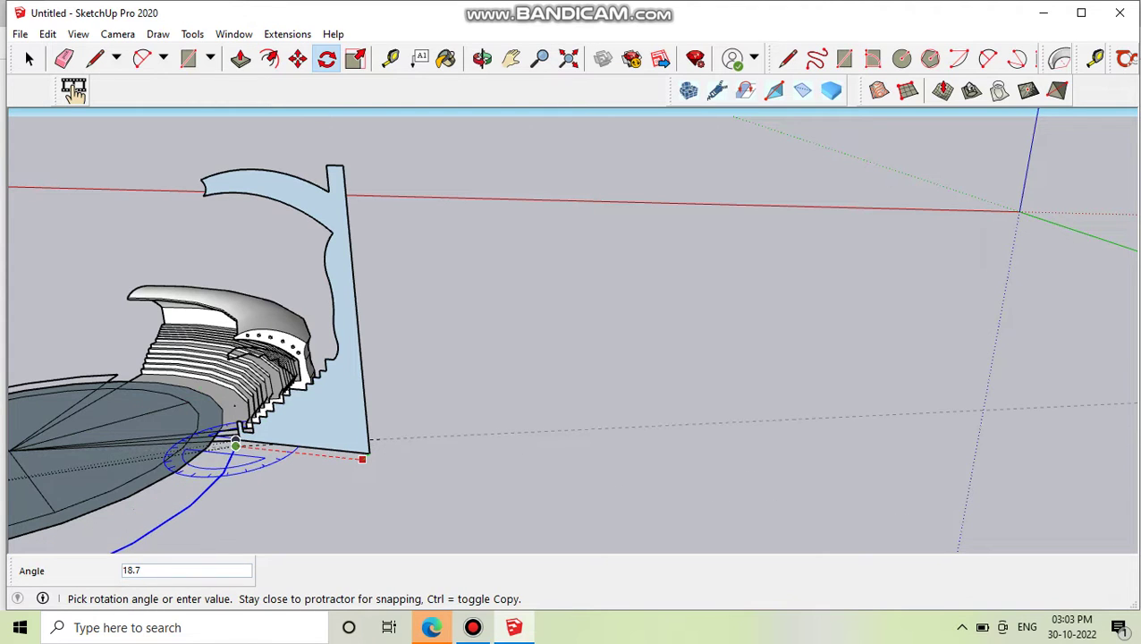
key(Escape)
key(space)
click(353, 402)
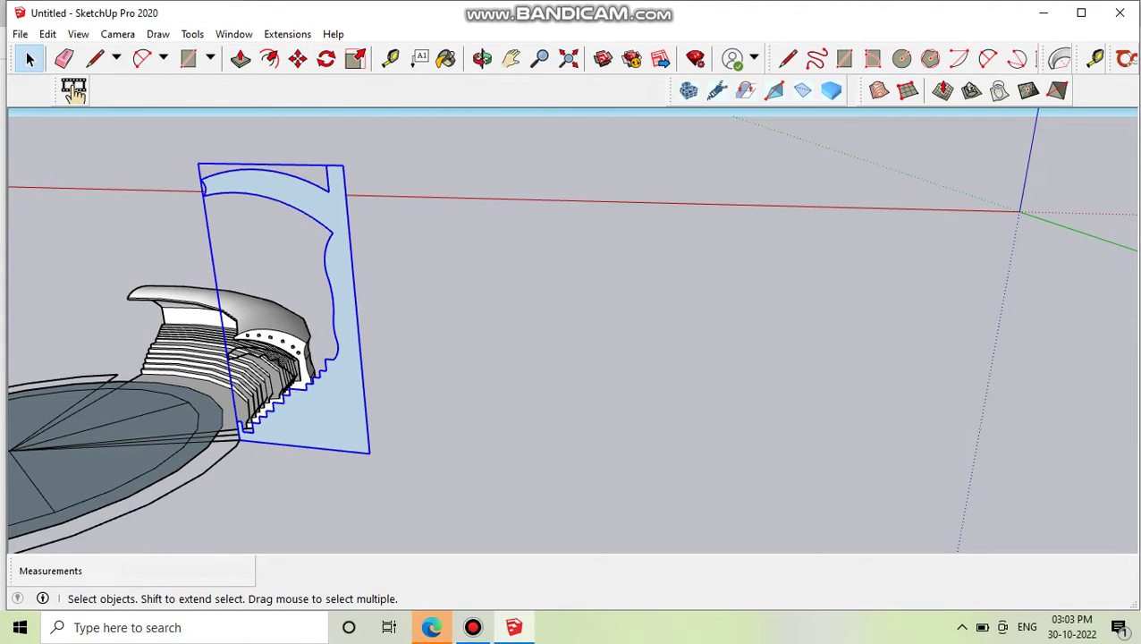
key(q)
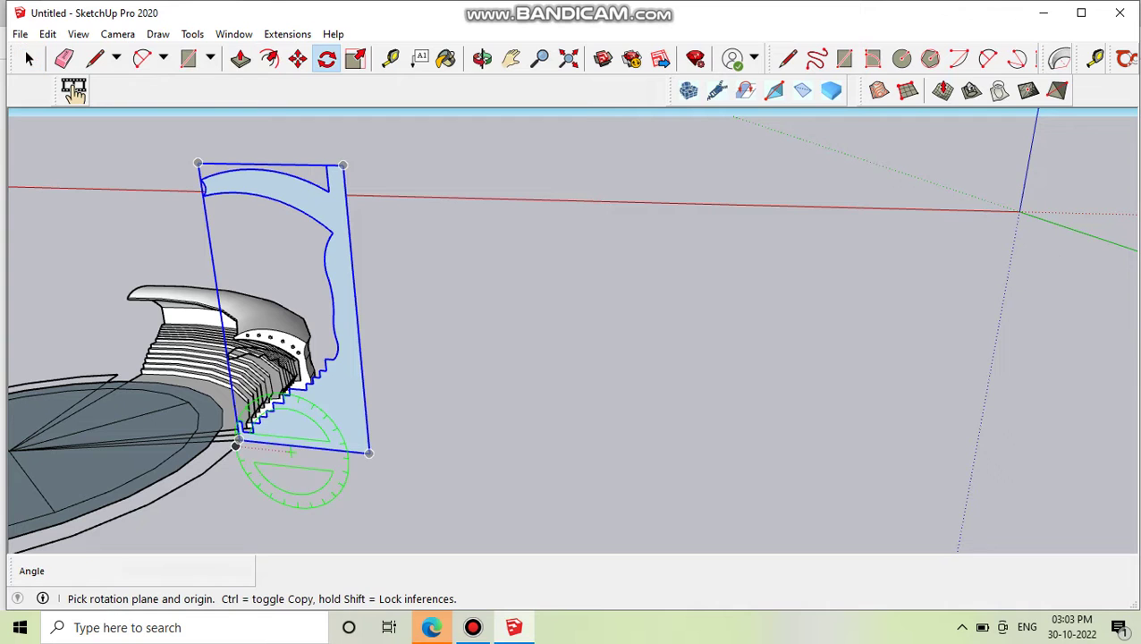
scroll(239, 439, up, 2)
scroll(234, 440, up, 2)
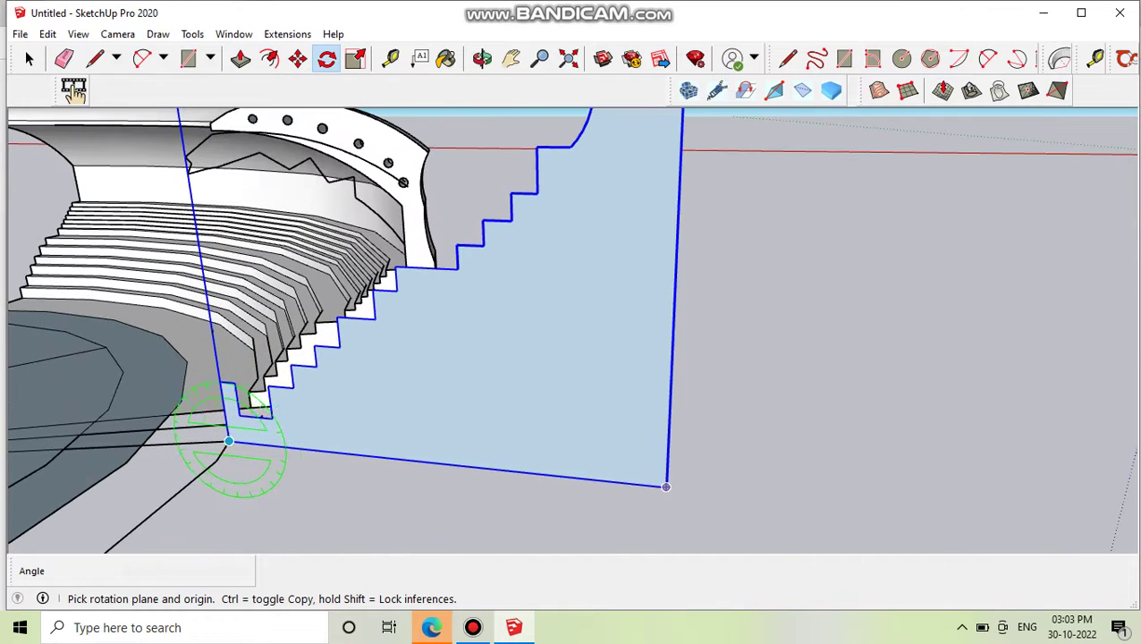
click(229, 441)
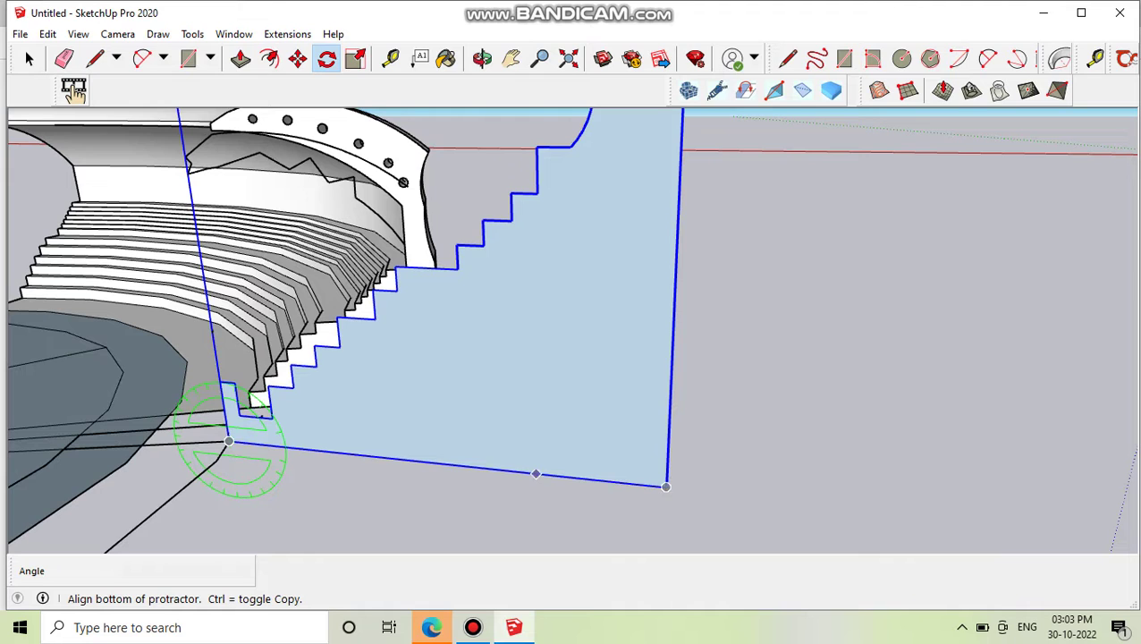
click(665, 487)
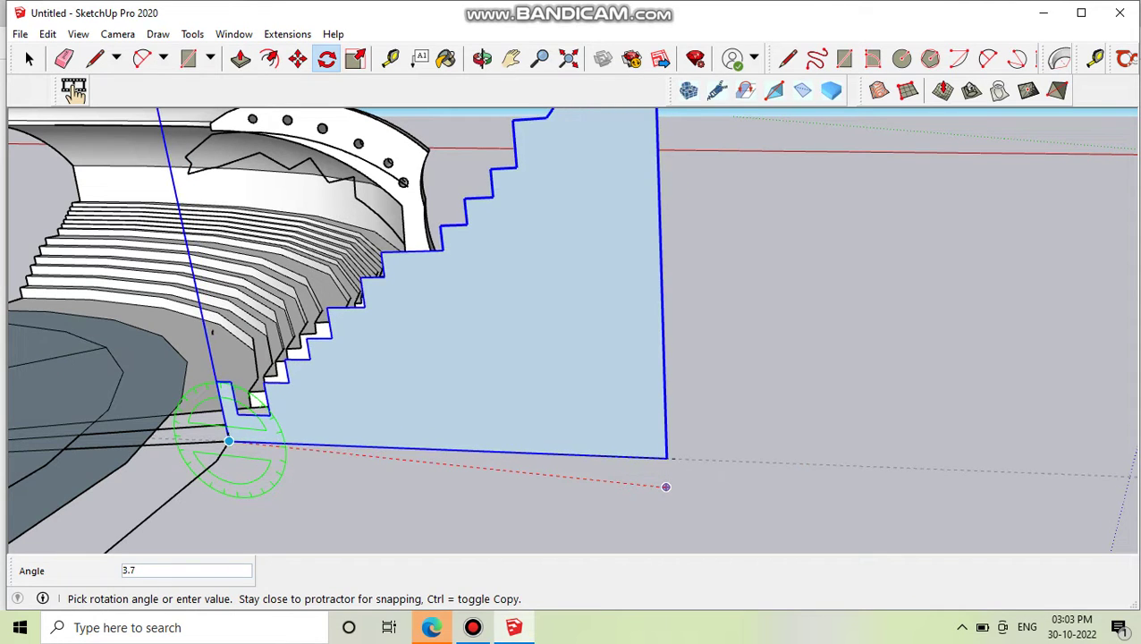
key(Escape)
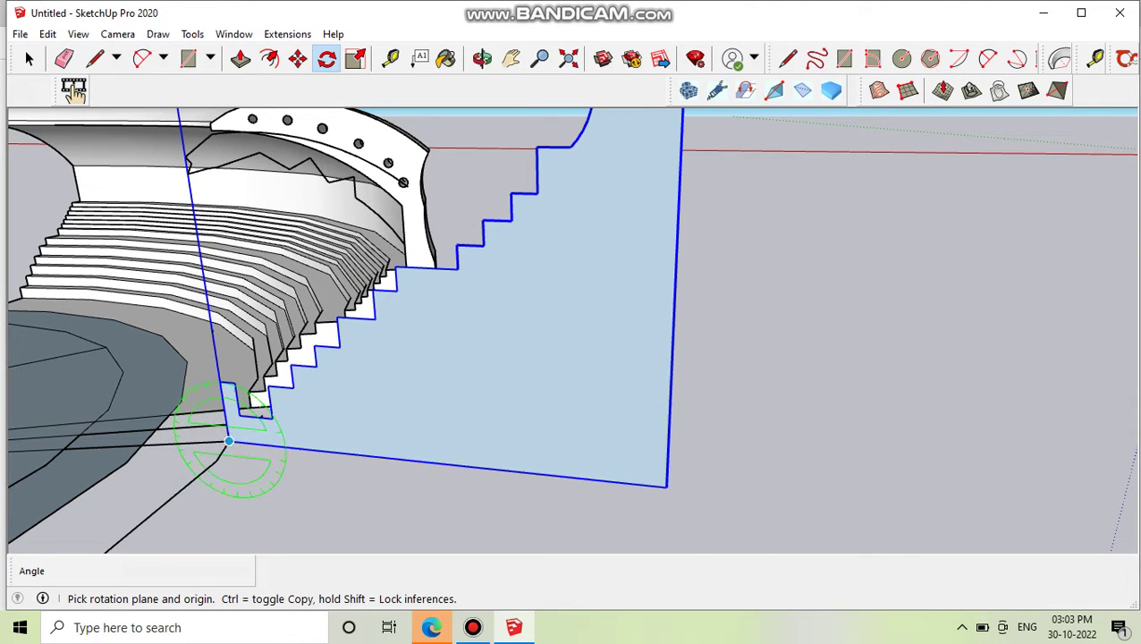
scroll(226, 437, up, 3)
scroll(226, 437, up, 1)
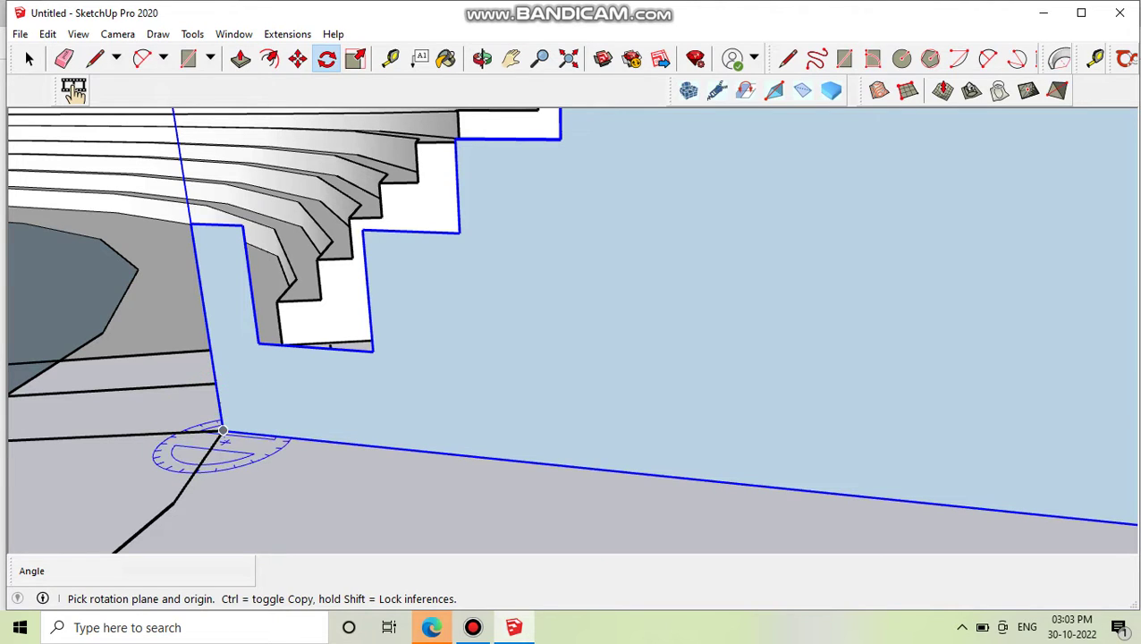
click(223, 431)
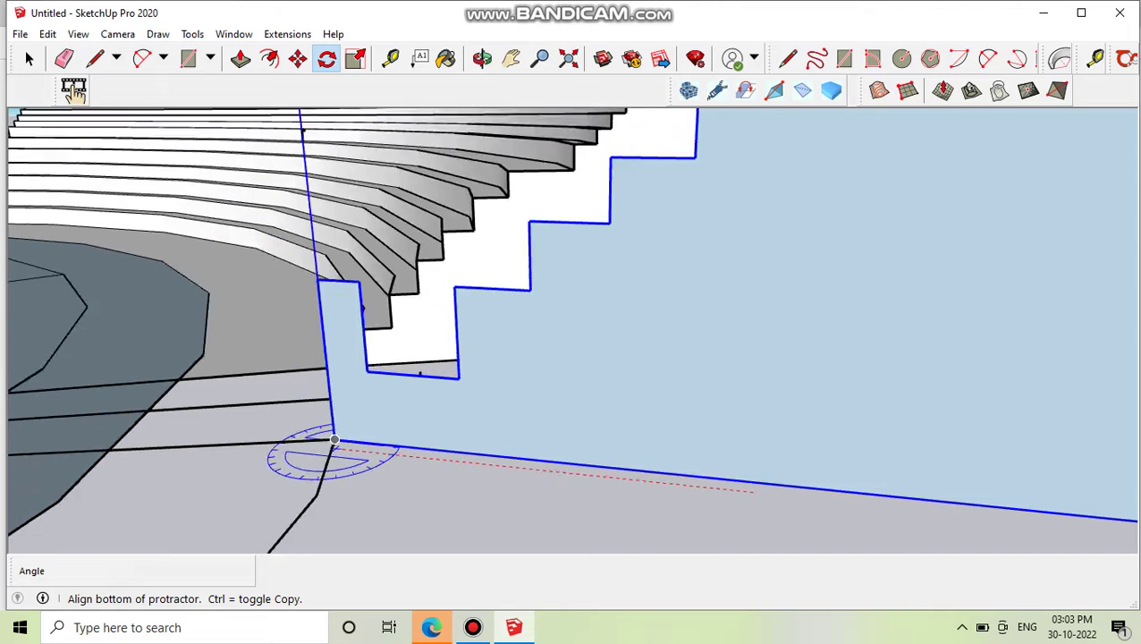
mouse_move(688, 490)
middle_down()
mouse_move(720, 424)
mouse_move(861, 429)
middle_up()
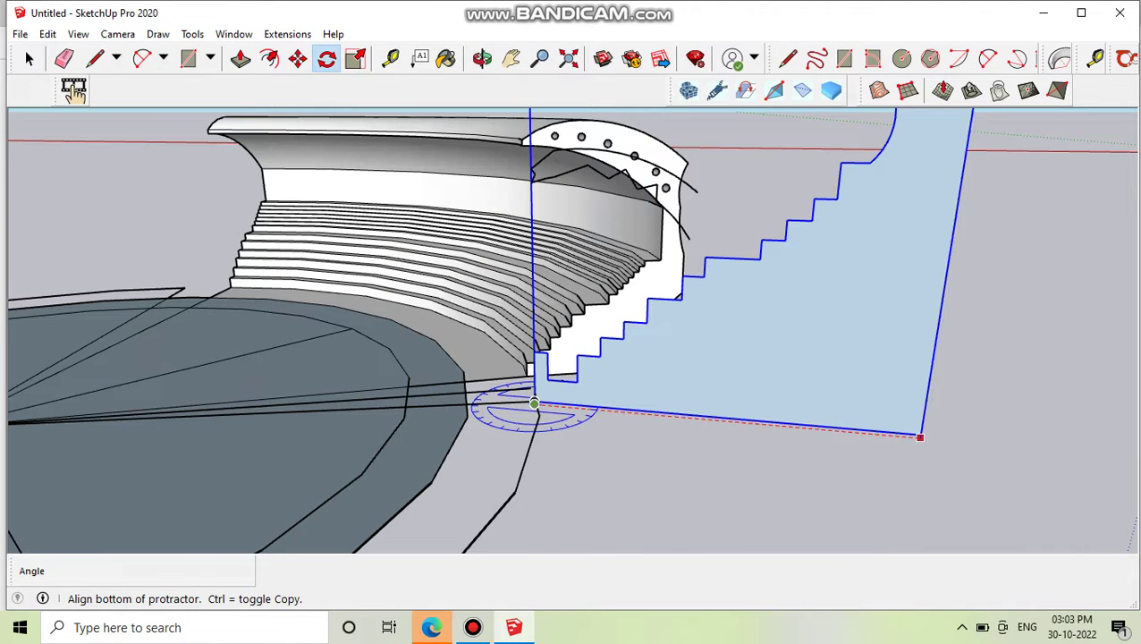
key(Escape)
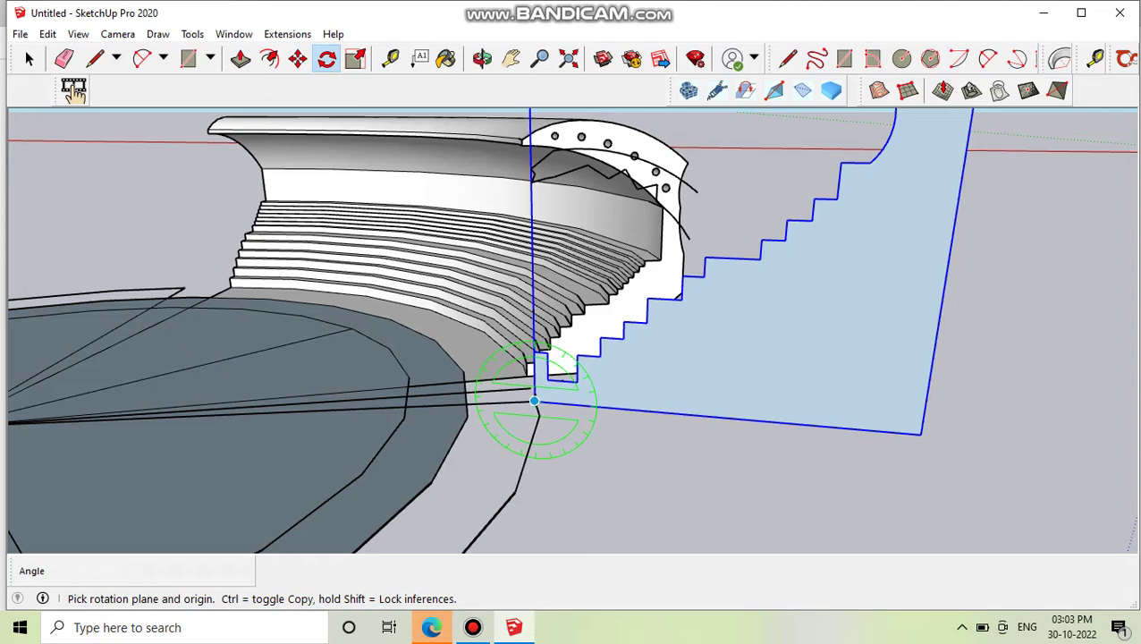
Rotate the stepped profile panel about 19.8° around its bottom corner to meet the stand's open end
middle_drag(533, 401, 694, 423)
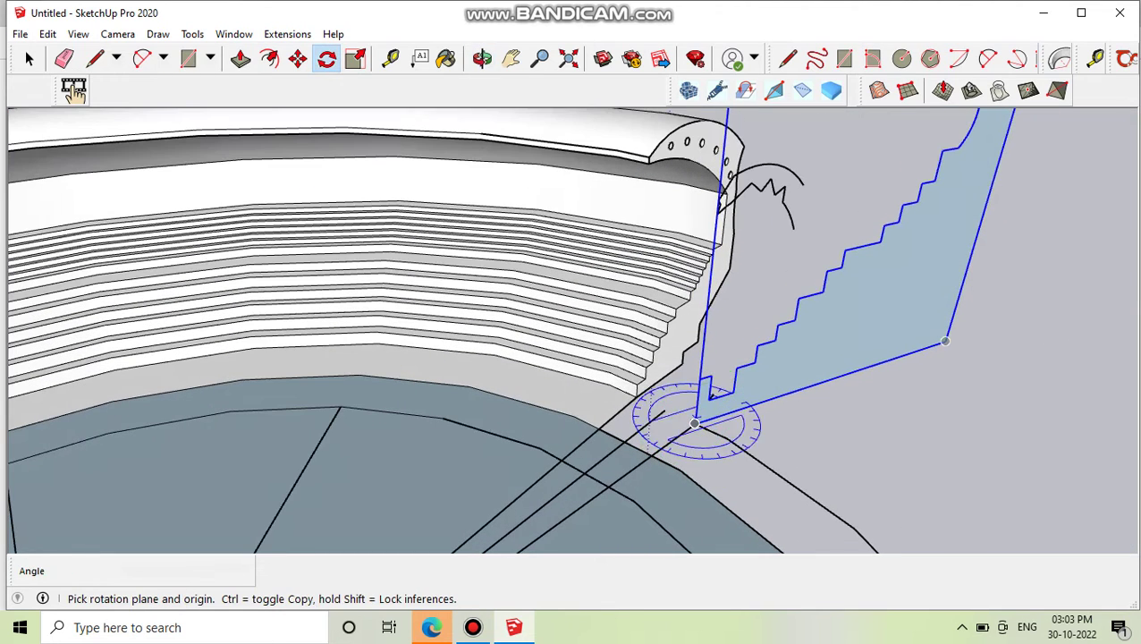
key(Left)
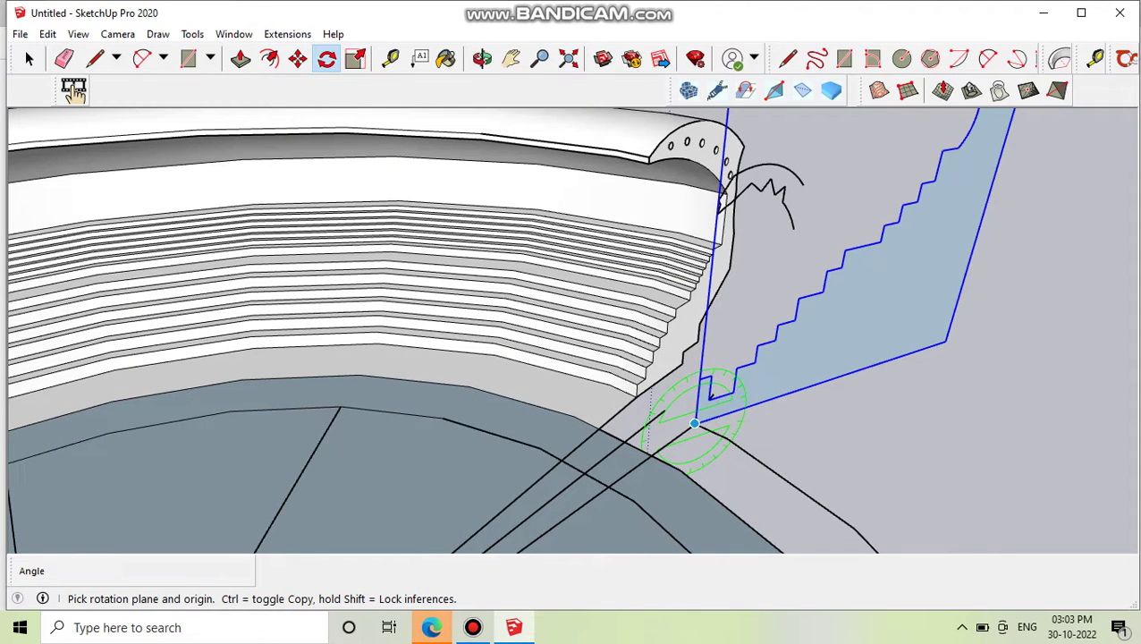
key(Up)
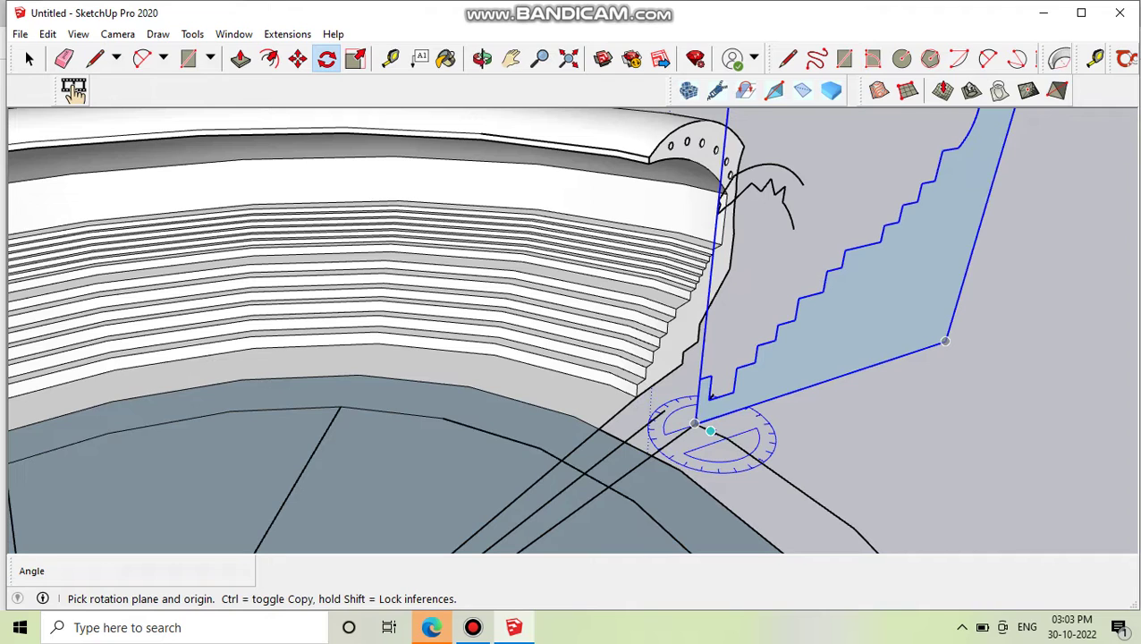
click(710, 430)
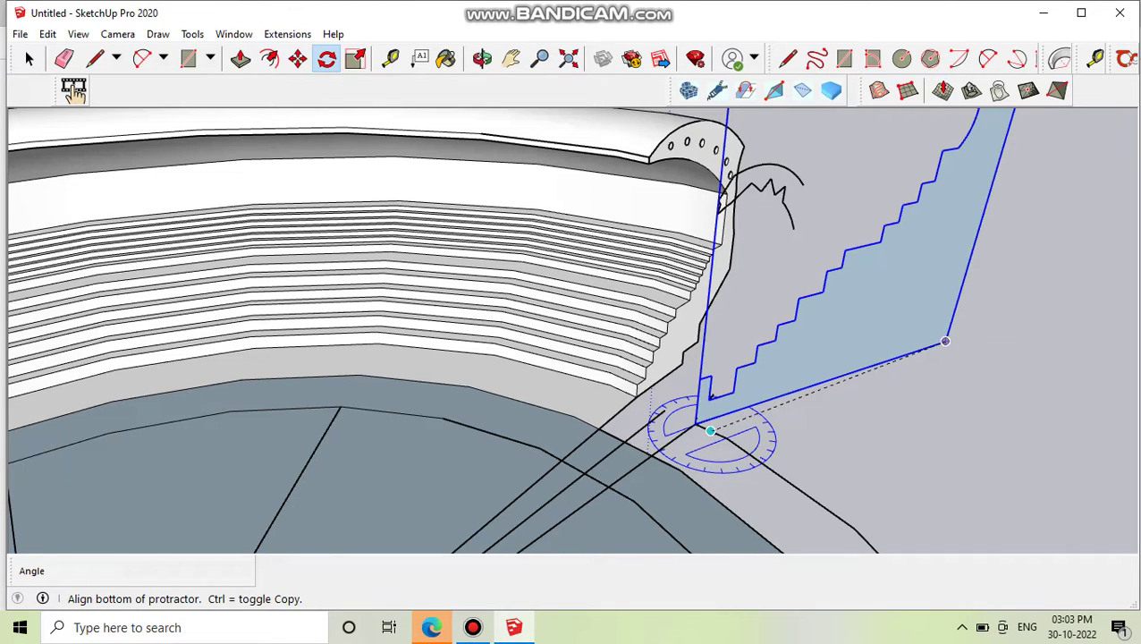
click(945, 341)
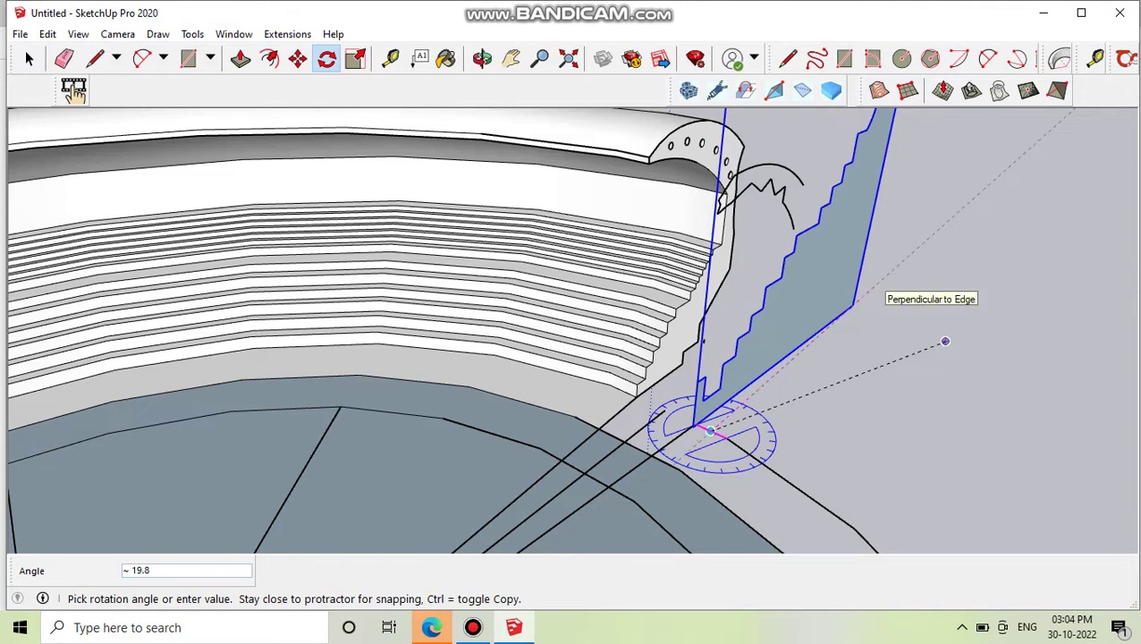
click(944, 341)
key(space)
mouse_move(572, 330)
middle_down()
mouse_move(590, 340)
mouse_move(456, 338)
mouse_move(500, 336)
middle_up()
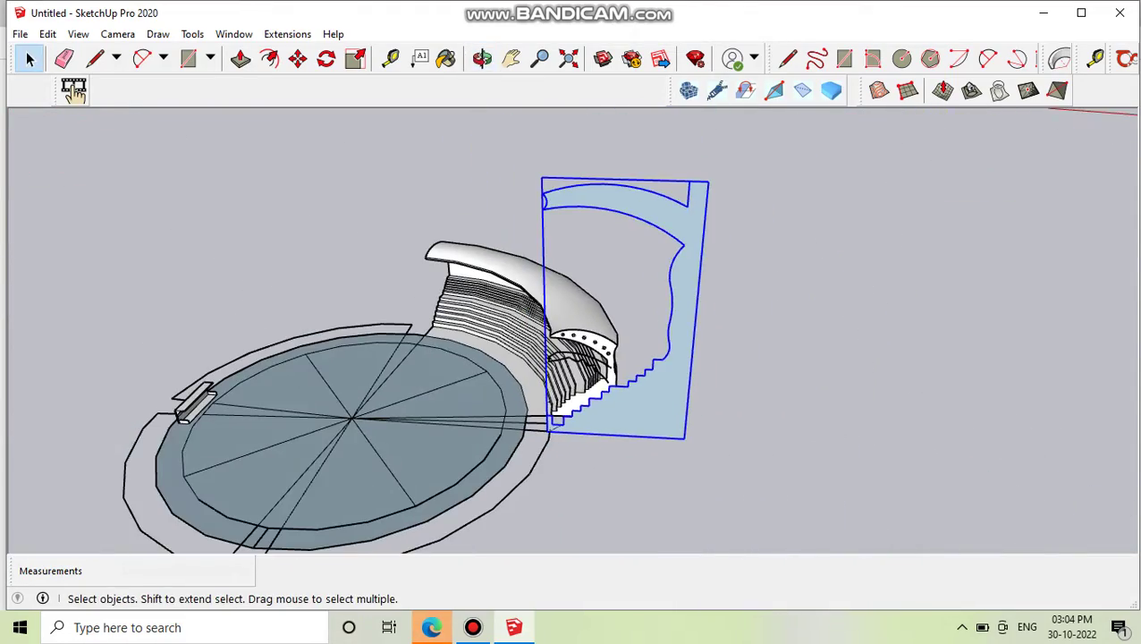
Scale the profile panel by 0.50 in both height and width
key(s)
drag(624, 179, 618, 320)
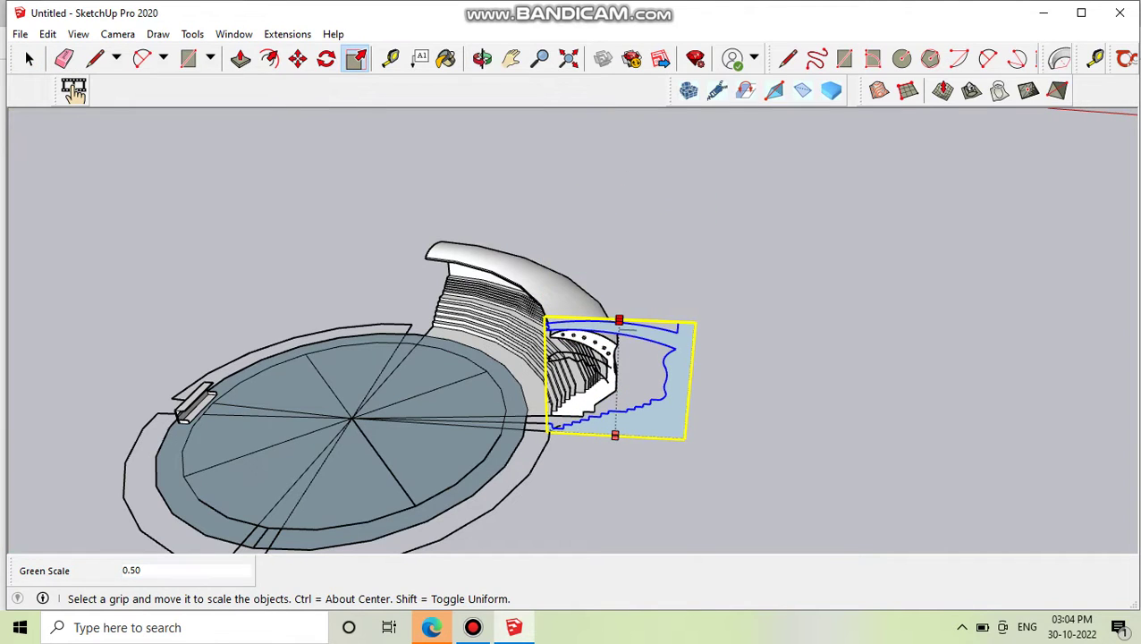
drag(689, 383, 617, 380)
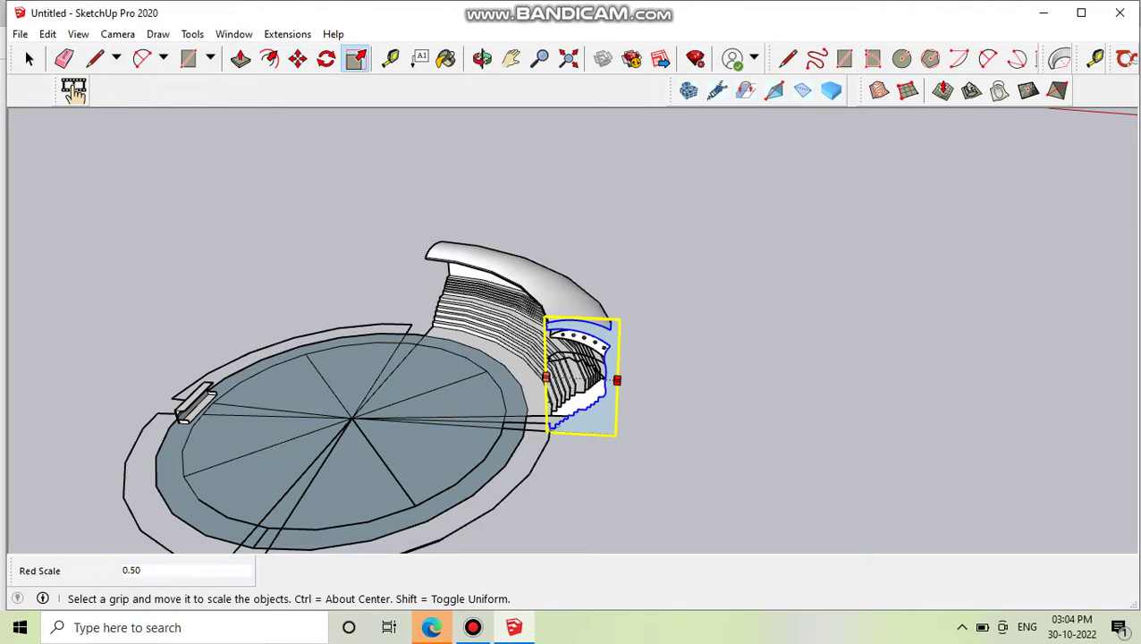
scroll(595, 411, up, 5)
mouse_move(413, 390)
middle_down()
mouse_move(626, 340)
mouse_move(680, 295)
middle_up()
Select the curved arc edge near the roof's end and zoom in on it
key(space)
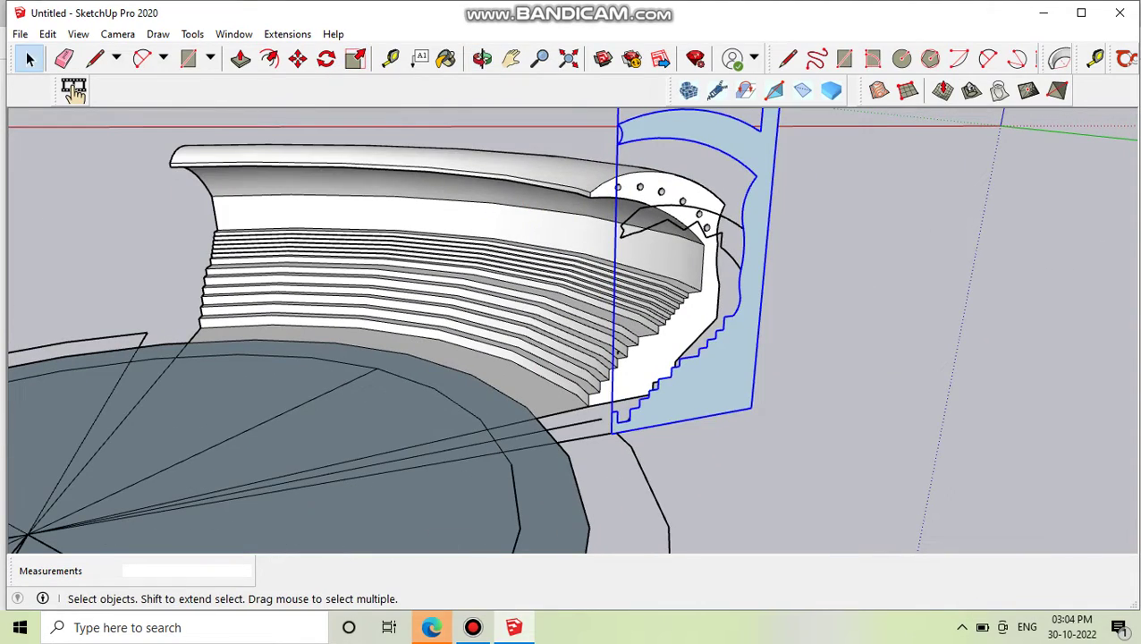
click(706, 213)
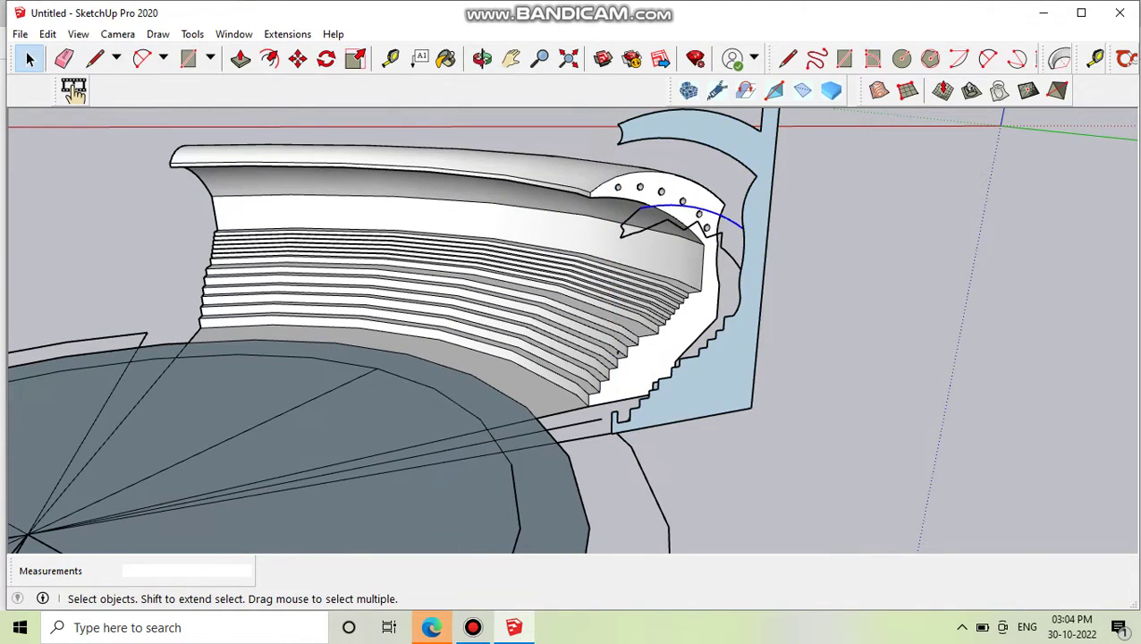
scroll(716, 268, up, 3)
mouse_move(742, 402)
middle_down()
mouse_move(844, 360)
mouse_move(828, 369)
middle_up()
scroll(832, 447, up, 1)
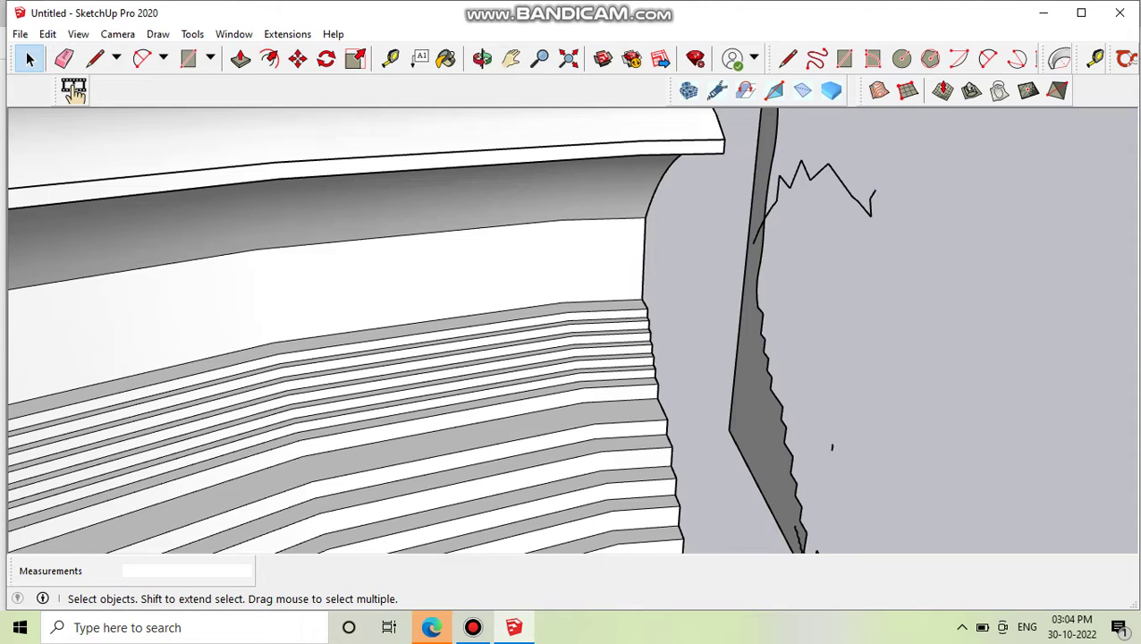
Erase the stray zigzag sketch line beside the profile panel
key(e)
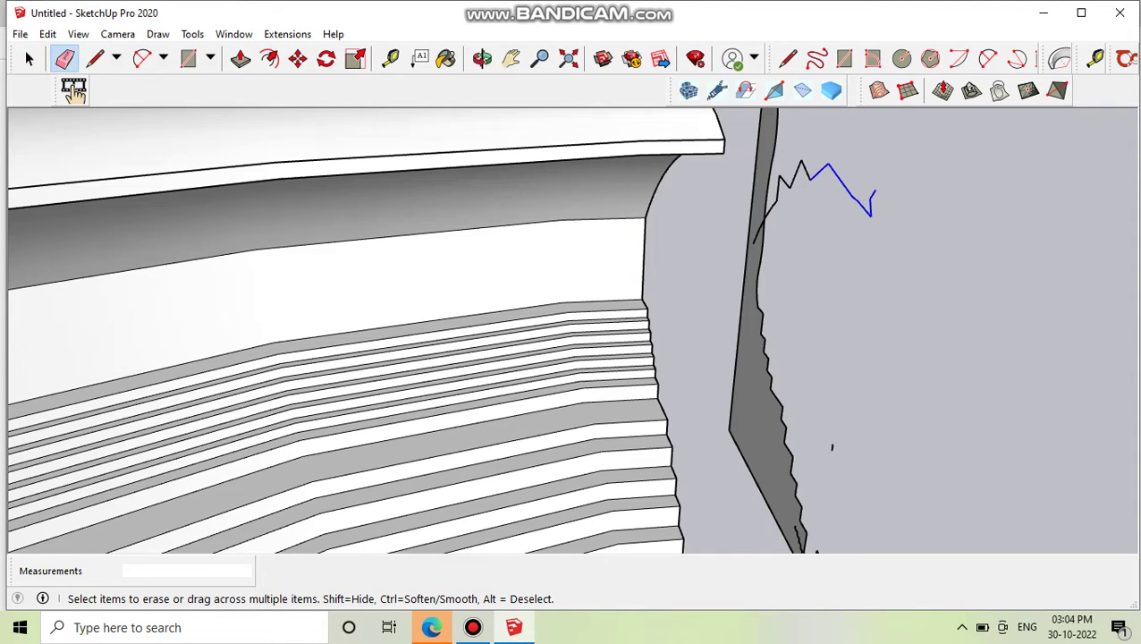
drag(831, 187, 765, 219)
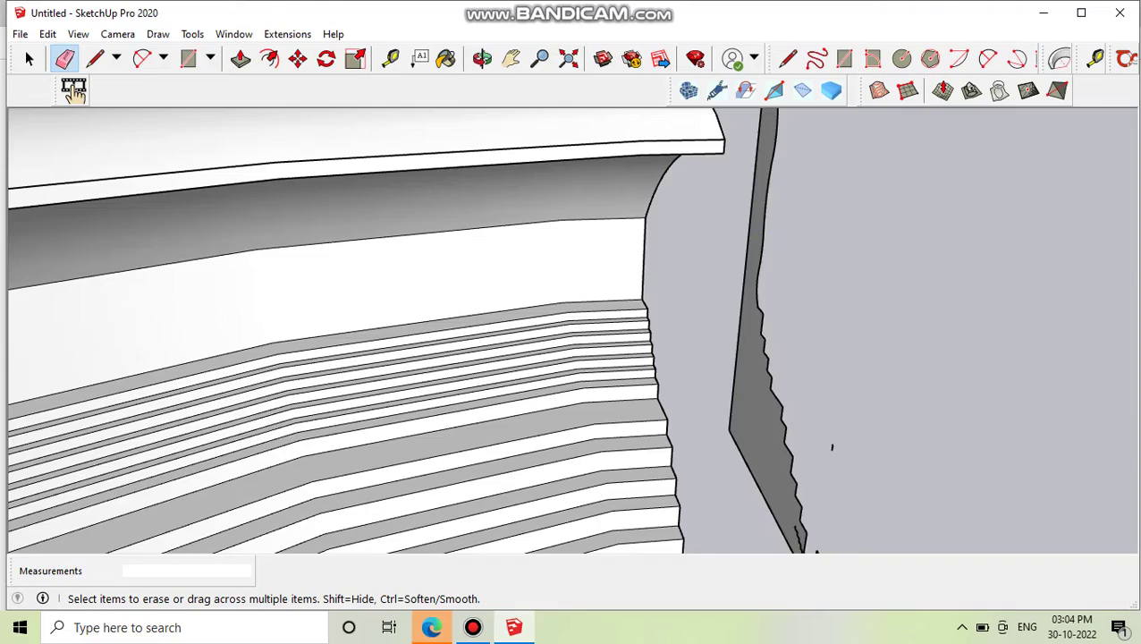
scroll(831, 447, down, 5)
scroll(831, 402, down, 3)
mouse_move(837, 288)
middle_down()
mouse_move(943, 359)
mouse_move(536, 303)
middle_up()
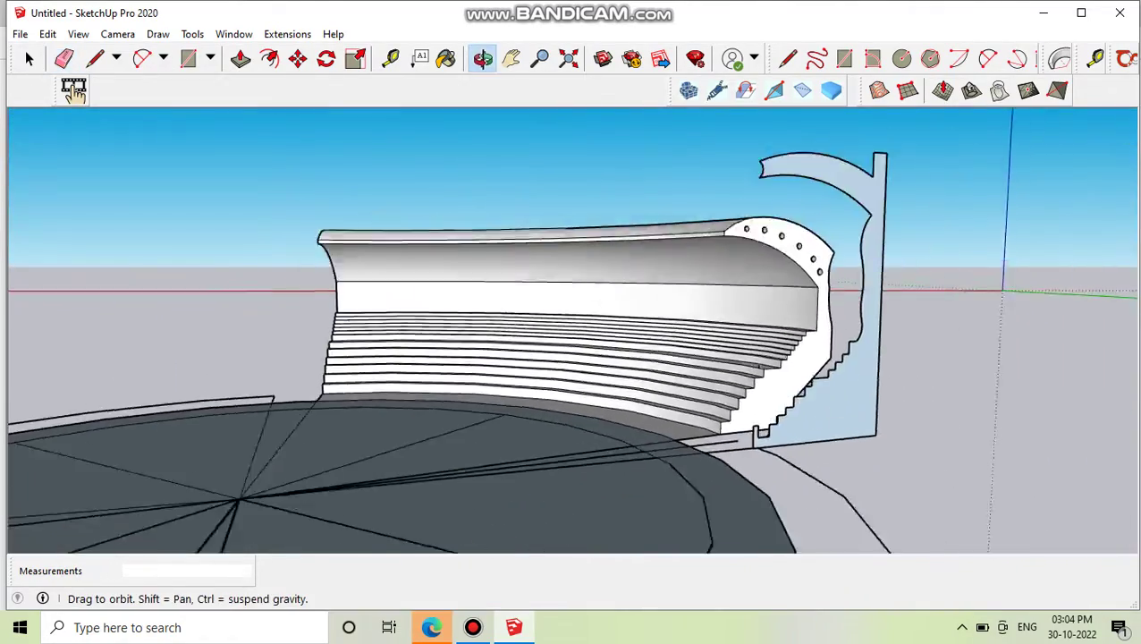
Select the stepped profile panel and zoom in close around it
scroll(444, 234, up, 2)
scroll(443, 234, up, 1)
scroll(443, 234, up, 3)
key(space)
click(443, 234)
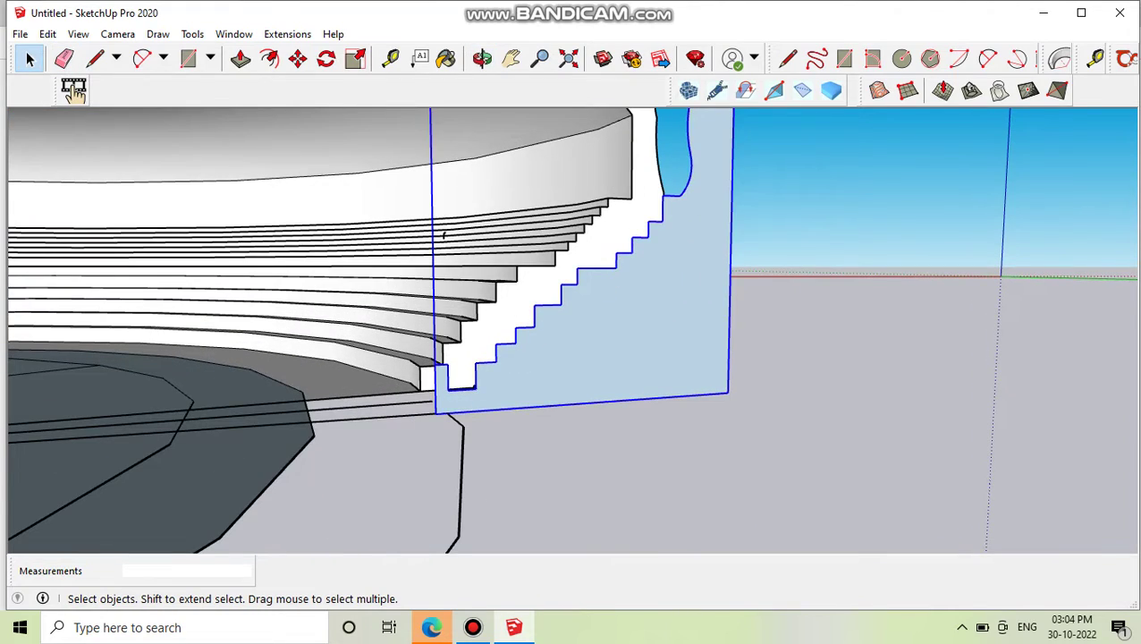
scroll(443, 234, up, 1)
scroll(430, 206, up, 2)
scroll(429, 206, up, 2)
mouse_move(429, 206)
middle_down()
mouse_move(465, 269)
mouse_move(590, 295)
middle_up()
Erase the leftover stair edges inside the stepped profile panel
click(851, 407)
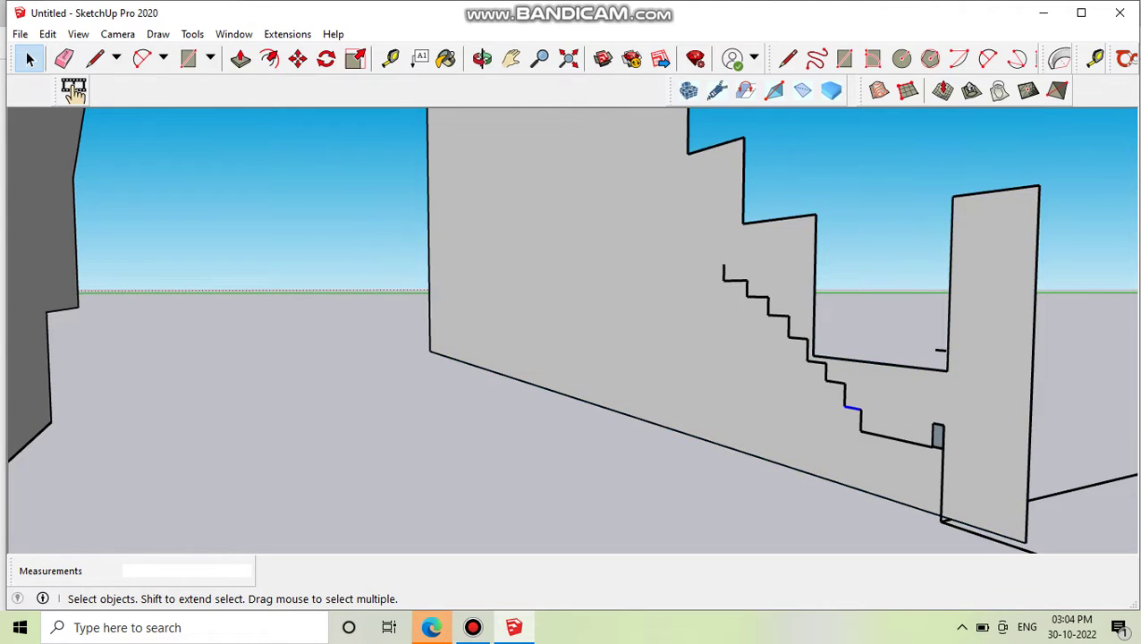
key(e)
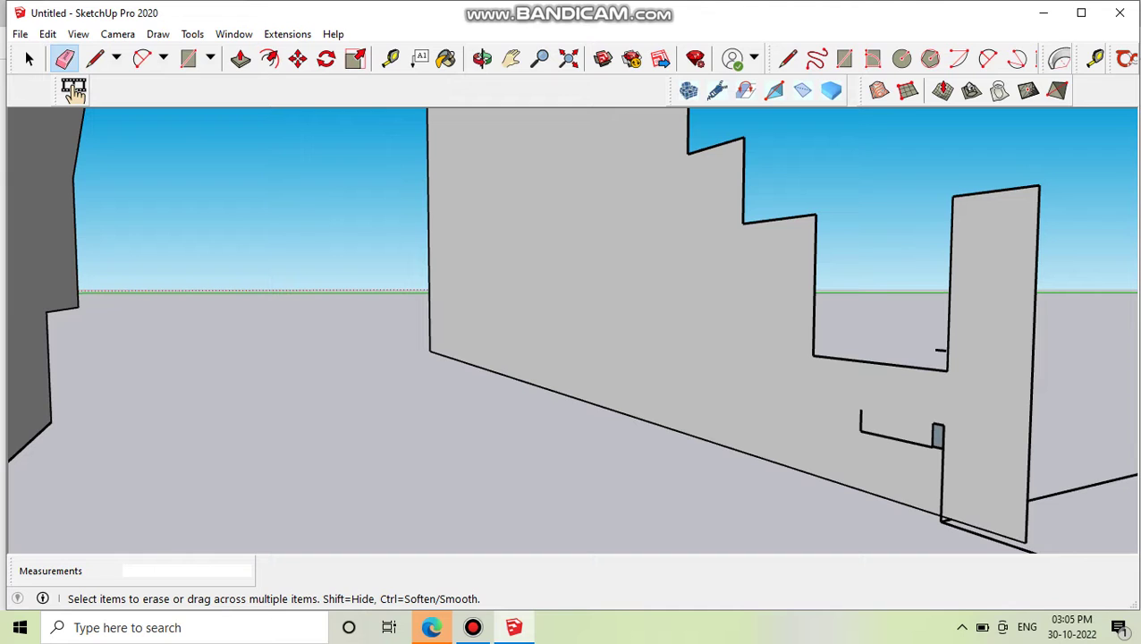
middle_drag(626, 402, 635, 308)
mouse_move(572, 358)
middle_down()
mouse_move(536, 421)
mouse_move(472, 445)
middle_up()
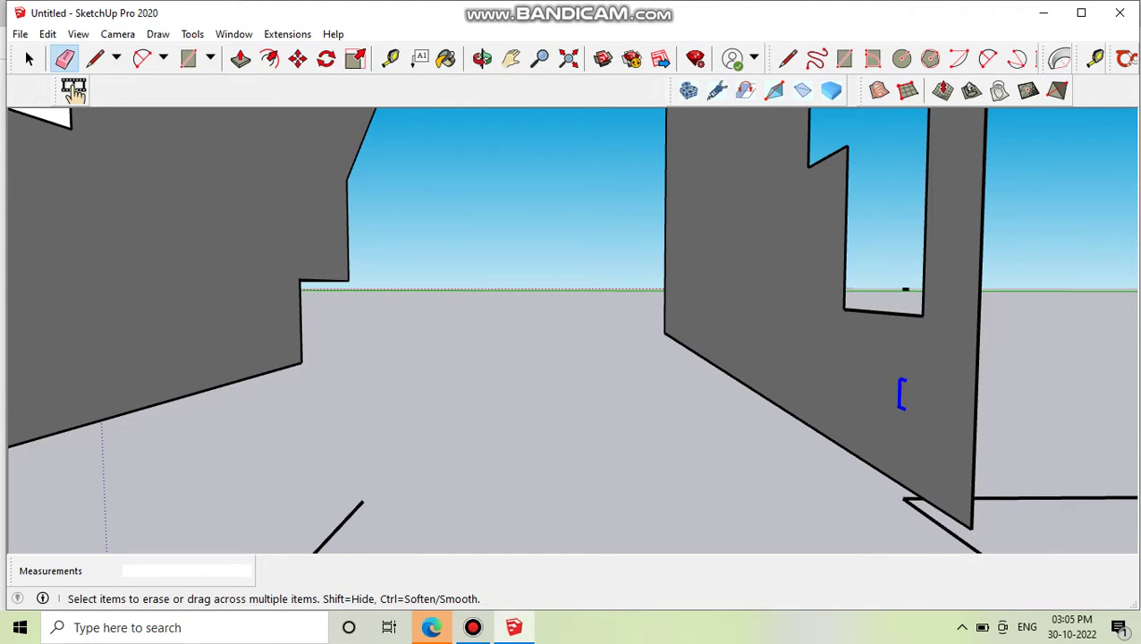
middle_drag(472, 445, 358, 416)
key(e)
mouse_move(652, 249)
middle_down()
mouse_move(427, 280)
mouse_move(403, 189)
mouse_move(350, 256)
mouse_move(306, 173)
mouse_move(364, 158)
mouse_move(458, 233)
middle_up()
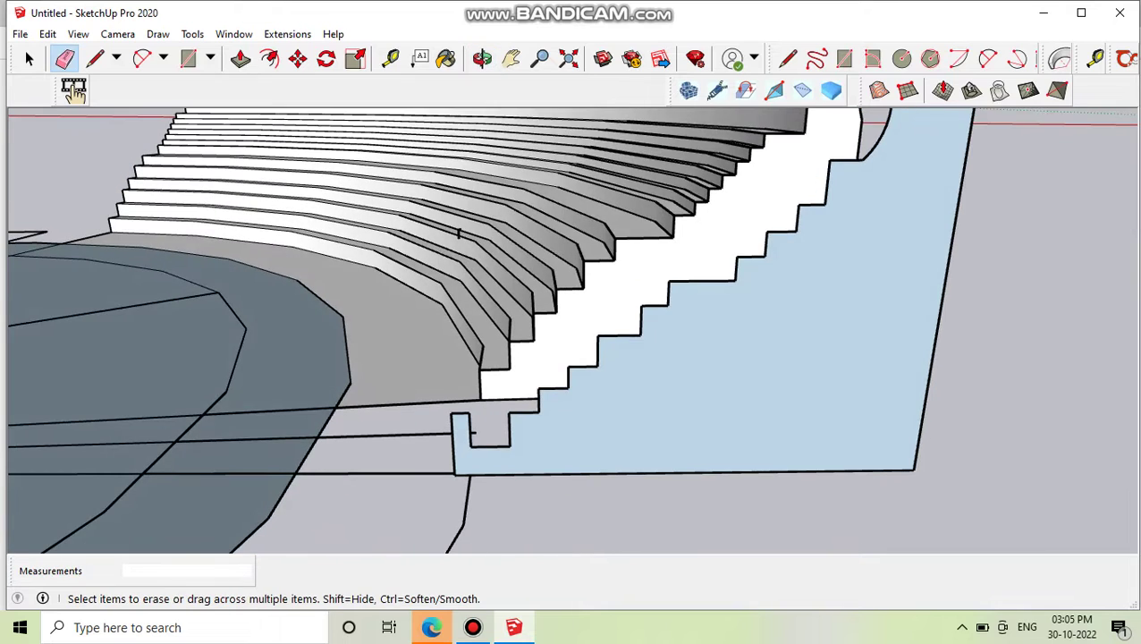
scroll(458, 443, up, 1)
key(space)
click(459, 444)
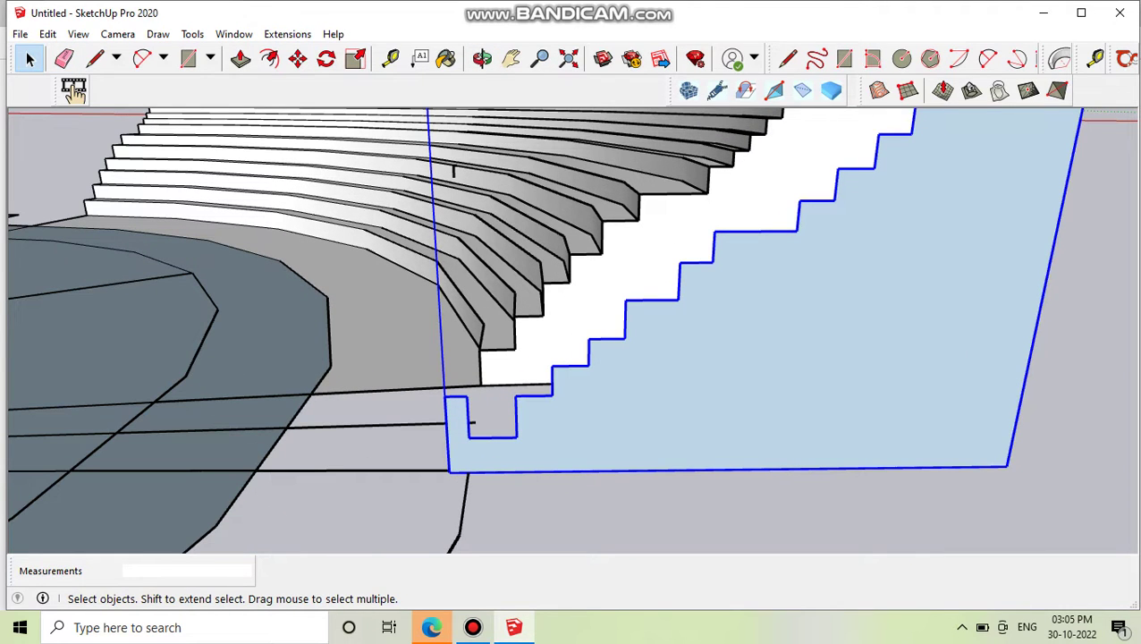
key(m)
click(449, 471)
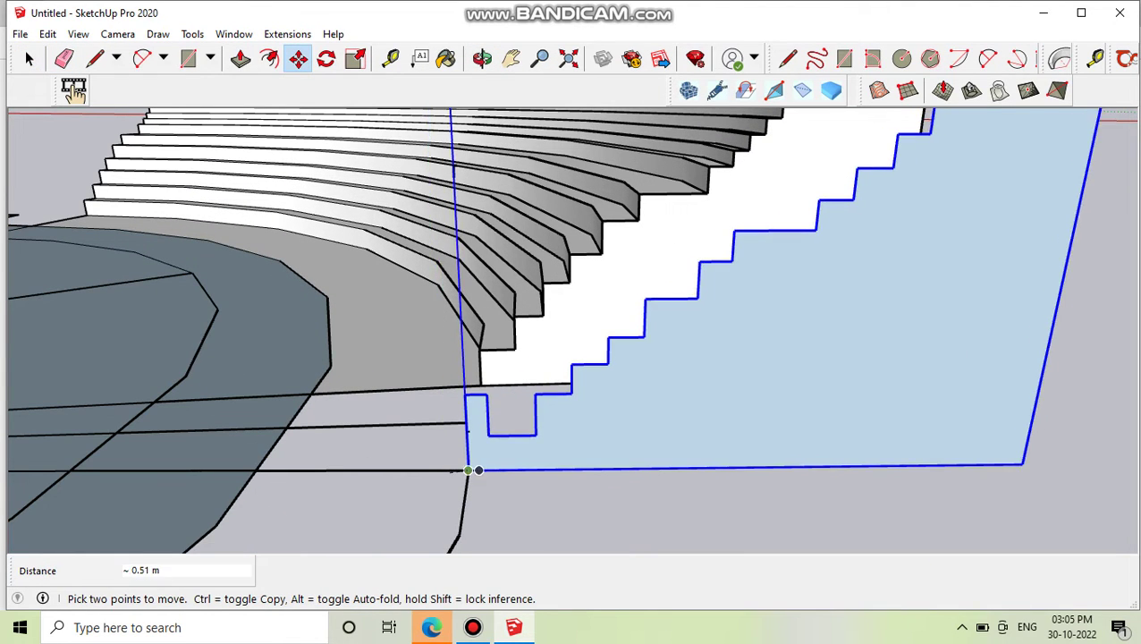
key(space)
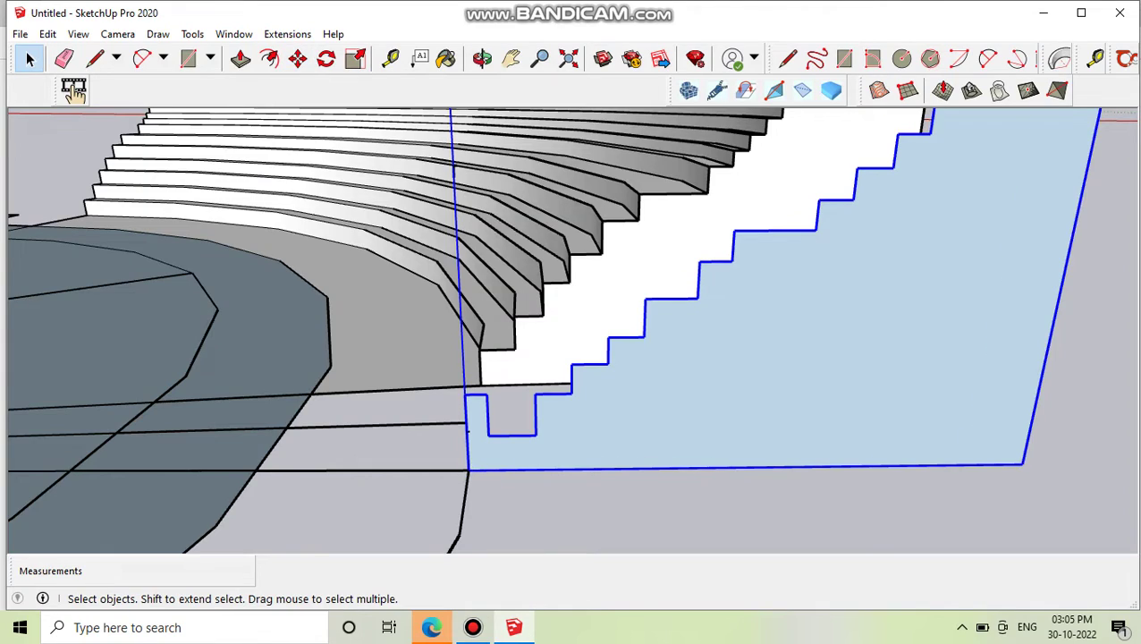
mouse_move(467, 431)
middle_down()
mouse_move(375, 420)
mouse_move(357, 393)
mouse_move(268, 384)
middle_up()
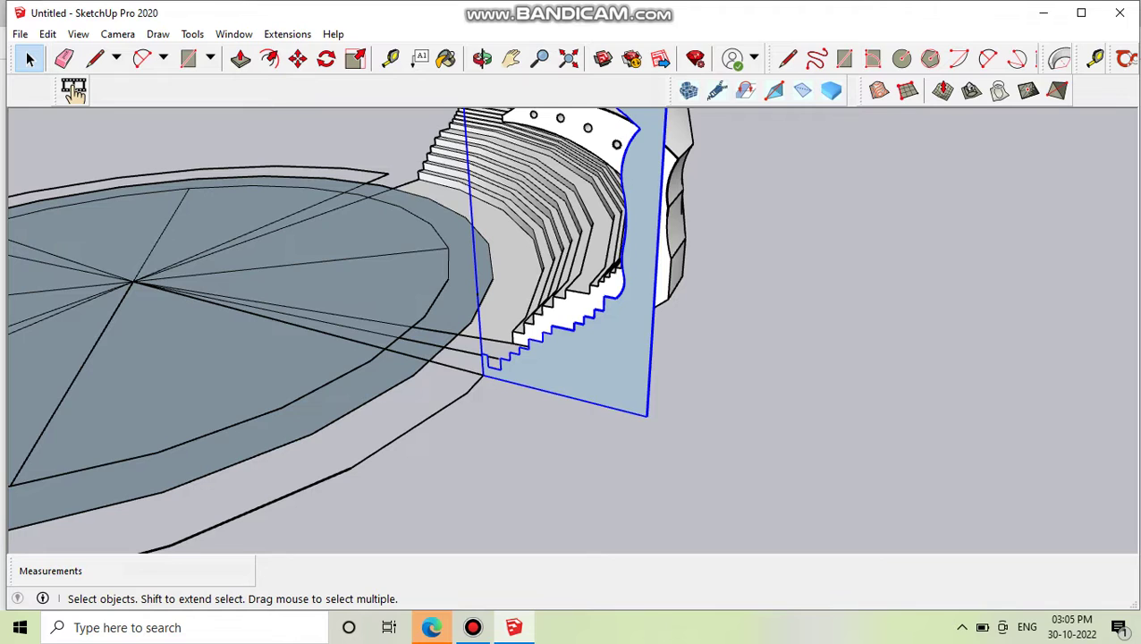
Explode the profile group and start a Follow Me sweep of its face along the curved pitch edge
right_click(606, 375)
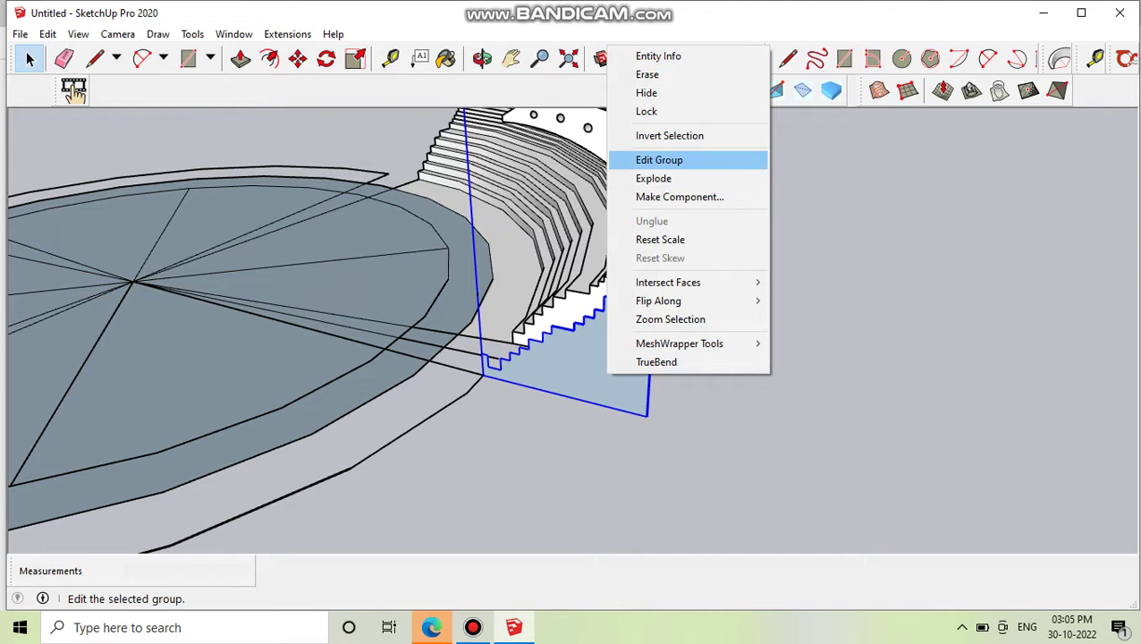
click(653, 178)
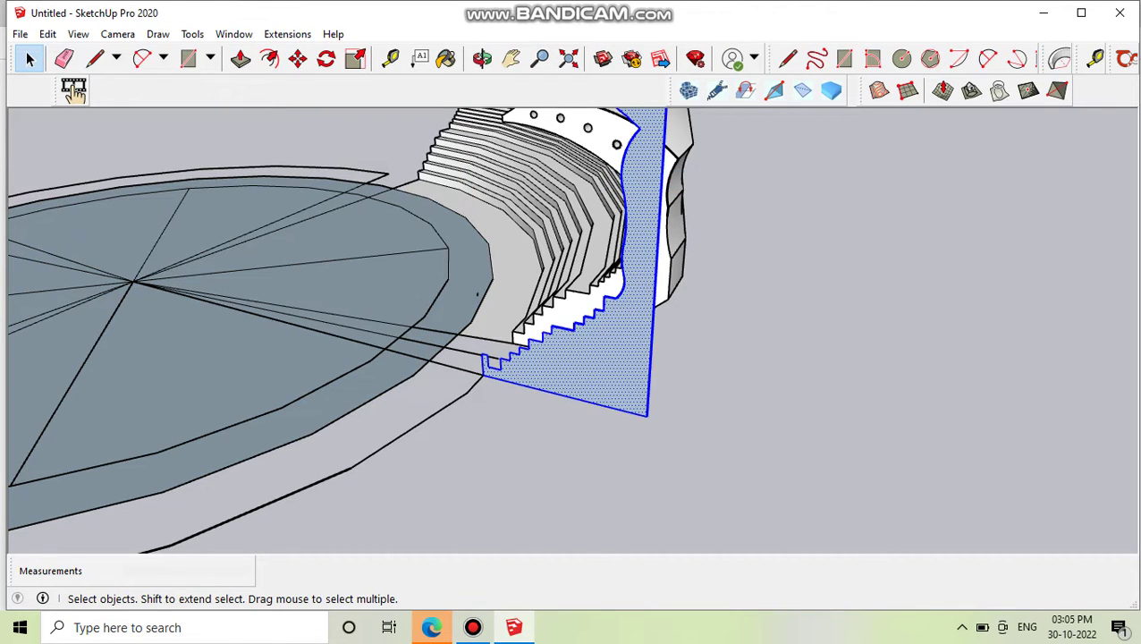
click(192, 34)
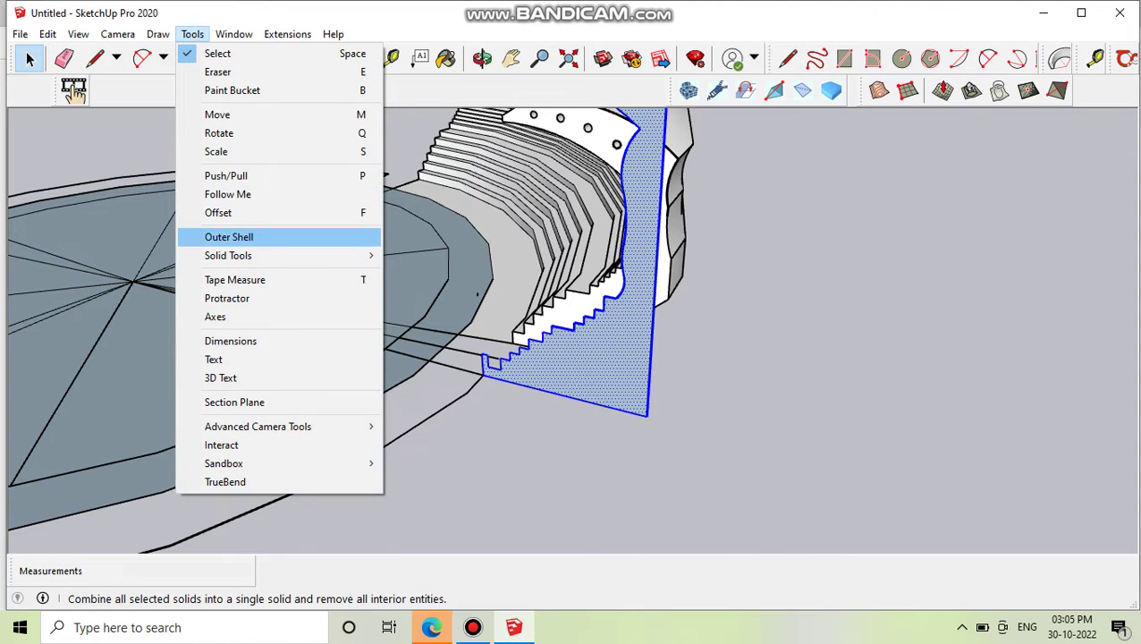
click(228, 194)
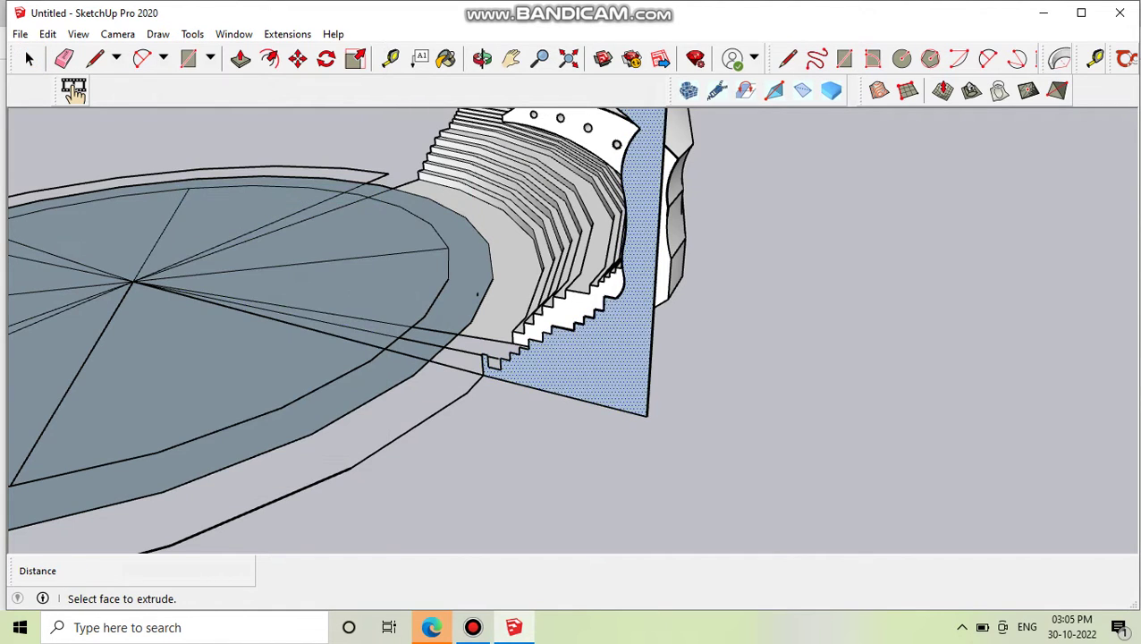
drag(581, 379, 563, 398)
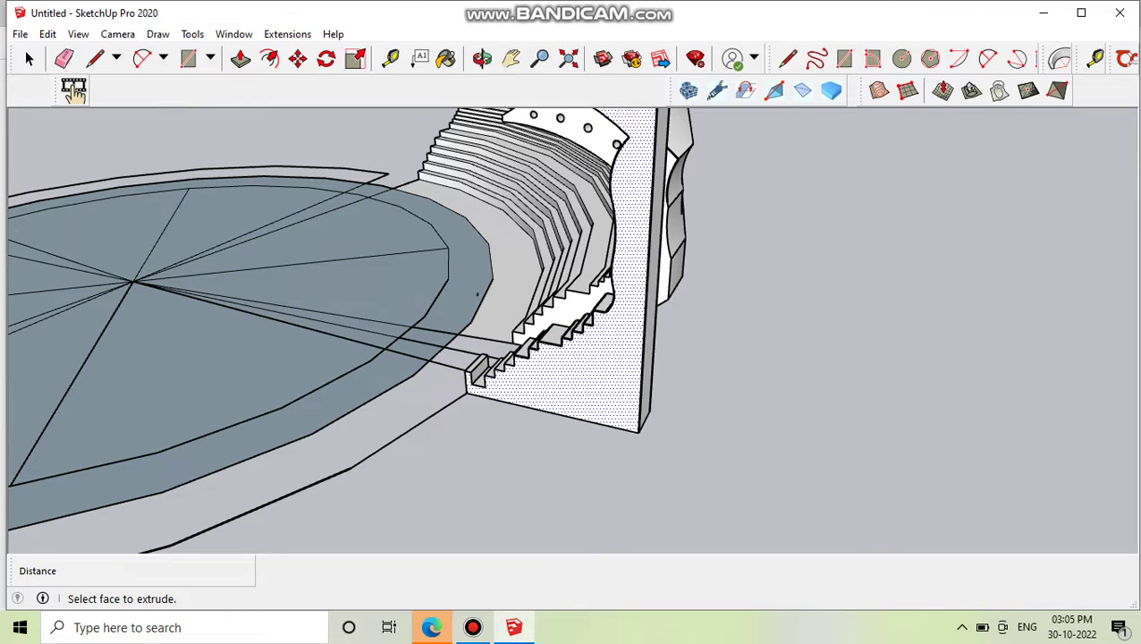
key(ctrl+z)
click(572, 376)
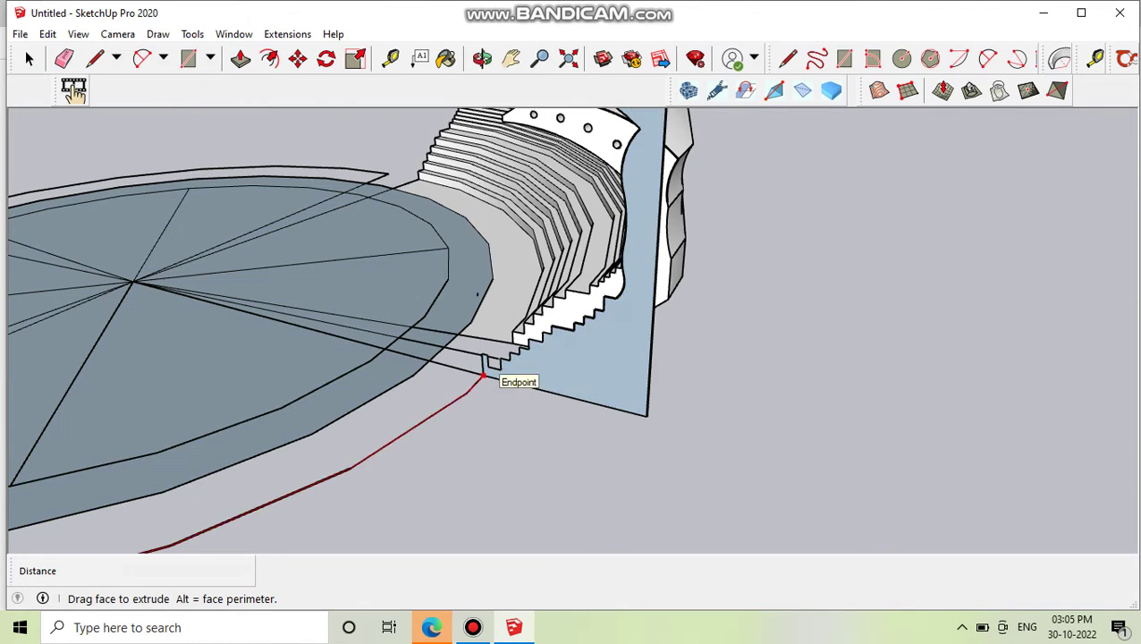
mouse_move(481, 375)
middle_down()
mouse_move(348, 465)
mouse_move(478, 378)
mouse_move(670, 359)
middle_up()
scroll(358, 467, down, 3)
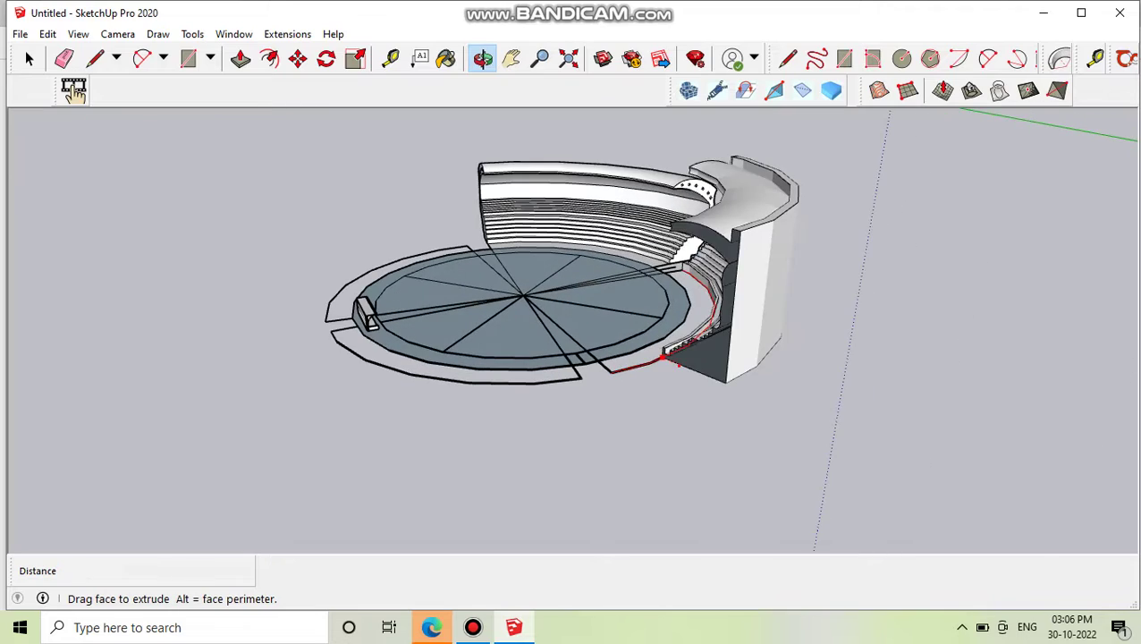
Complete the Follow Me sweep around the curve to form the second tiered stand
drag(664, 357, 612, 371)
key(space)
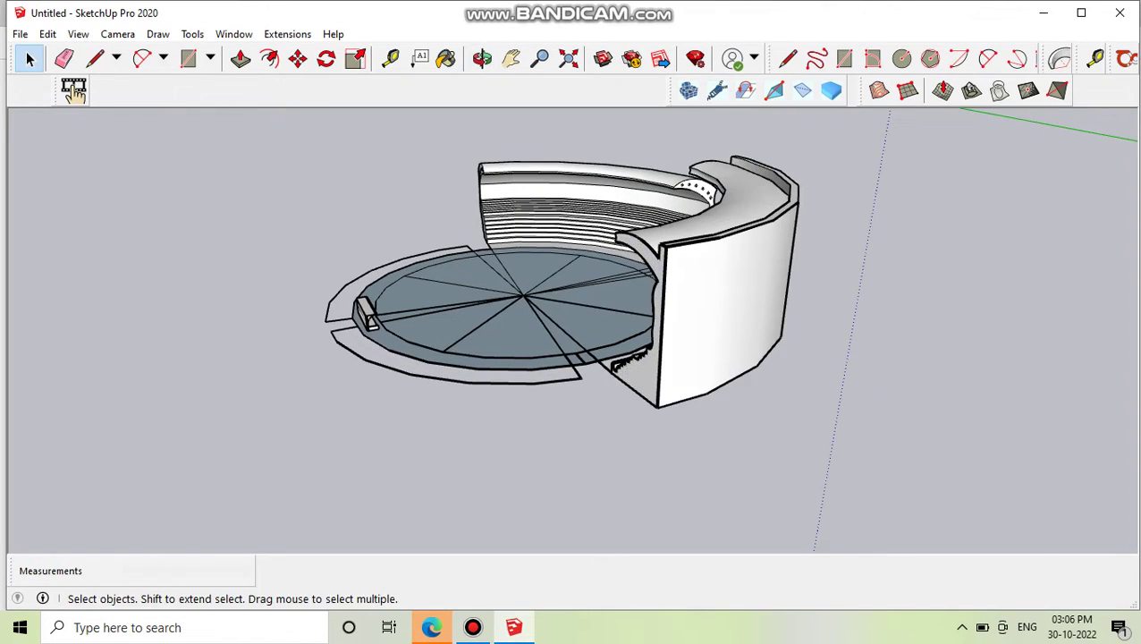
key(o)
drag(572, 375, 572, 295)
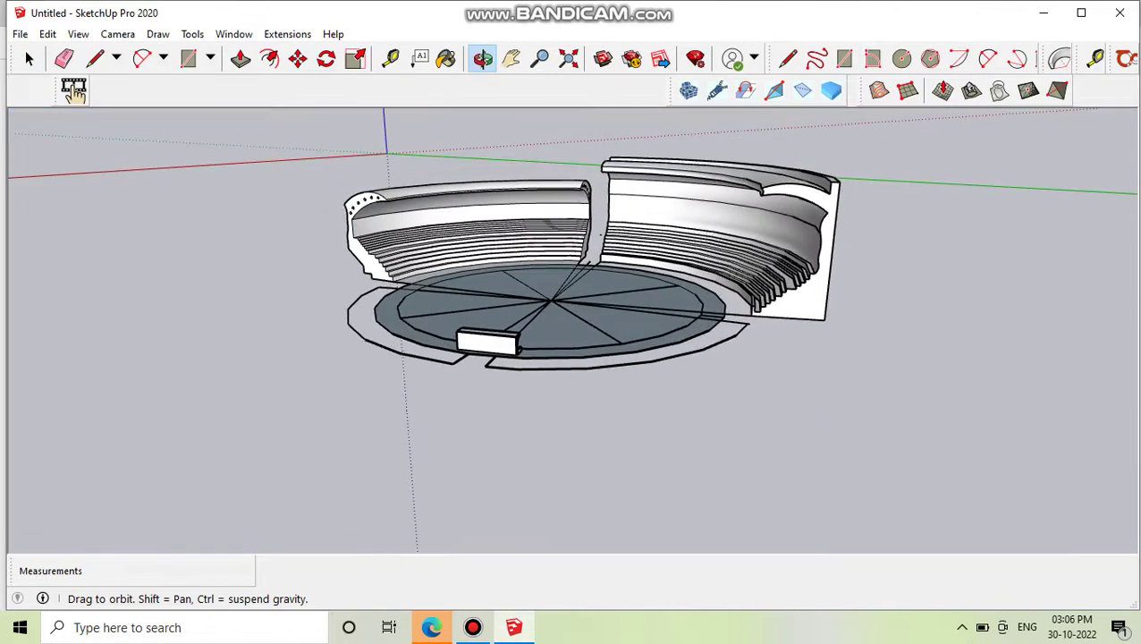
key(space)
Orbit and zoom around the stadium to inspect both stands from near top-down
scroll(679, 286, up, 5)
scroll(679, 286, up, 3)
mouse_move(501, 331)
middle_down()
mouse_move(430, 320)
mouse_move(344, 260)
middle_up()
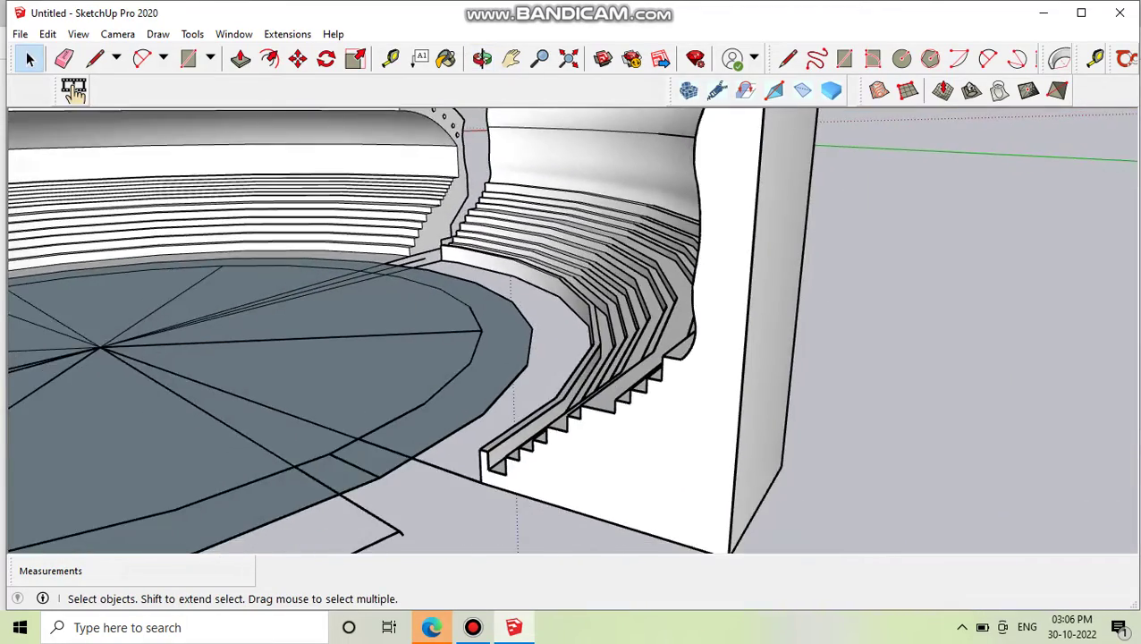
scroll(570, 330, down, 5)
mouse_move(572, 330)
middle_down()
mouse_move(572, 295)
mouse_move(608, 259)
mouse_move(572, 304)
mouse_move(572, 286)
mouse_move(581, 268)
mouse_move(590, 304)
middle_up()
scroll(572, 286, down, 2)
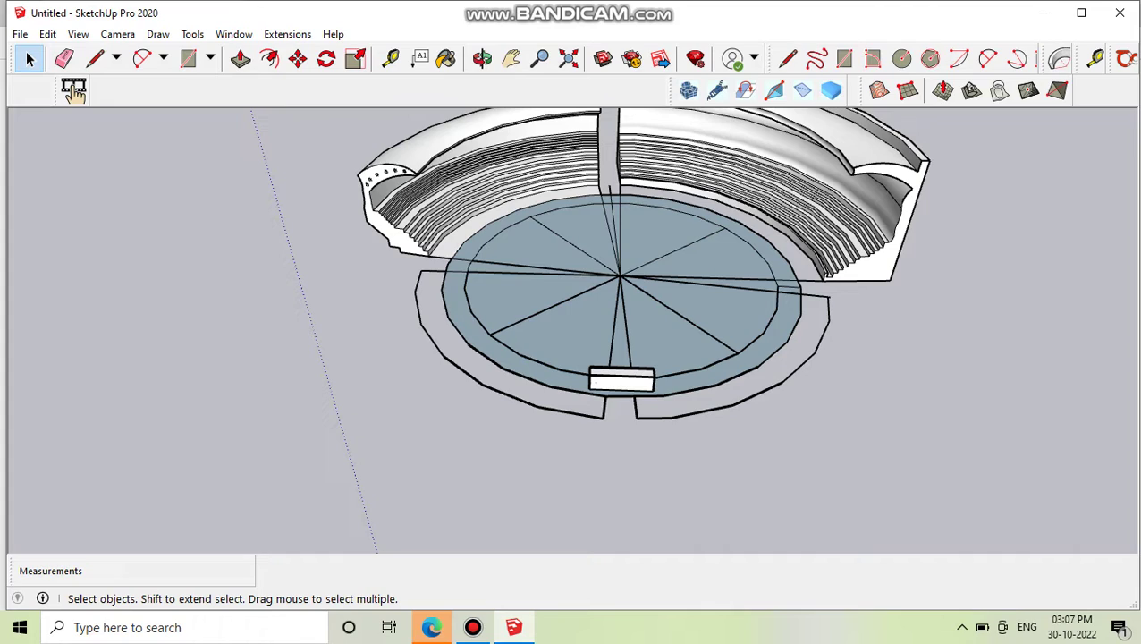
scroll(349, 438, down, 4)
mouse_move(349, 473)
middle_down()
mouse_move(192, 268)
mouse_move(215, 224)
mouse_move(269, 224)
middle_up()
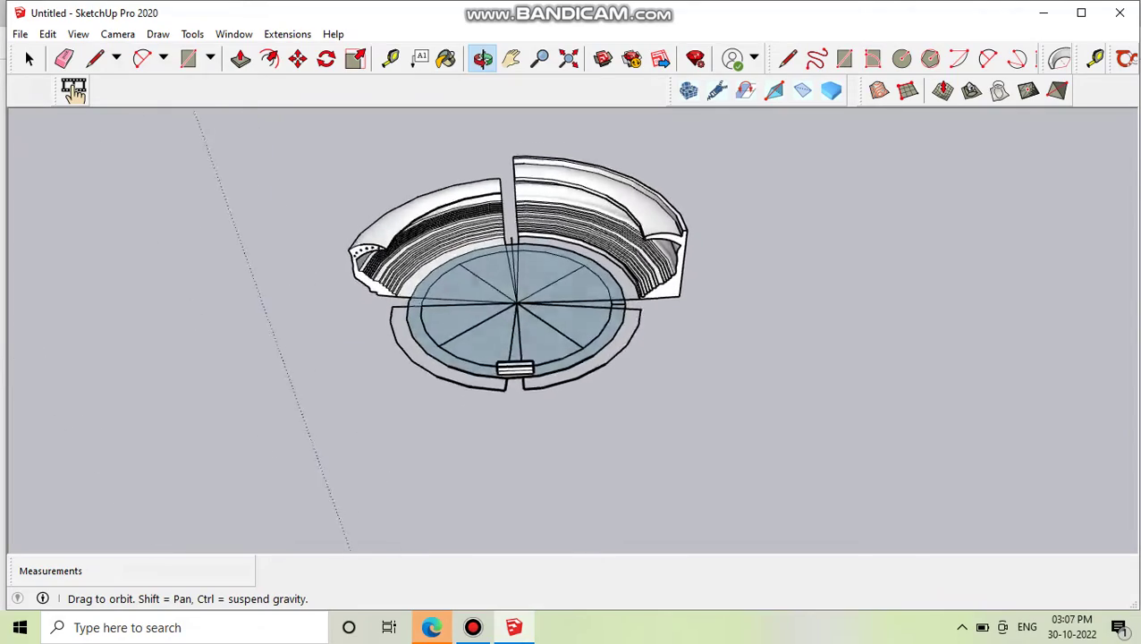
mouse_move(260, 302)
middle_down()
mouse_move(192, 161)
mouse_move(188, 183)
mouse_move(232, 192)
mouse_move(385, 170)
mouse_move(420, 179)
mouse_move(420, 215)
mouse_move(500, 211)
mouse_move(525, 240)
middle_up()
scroll(188, 157, up, 2)
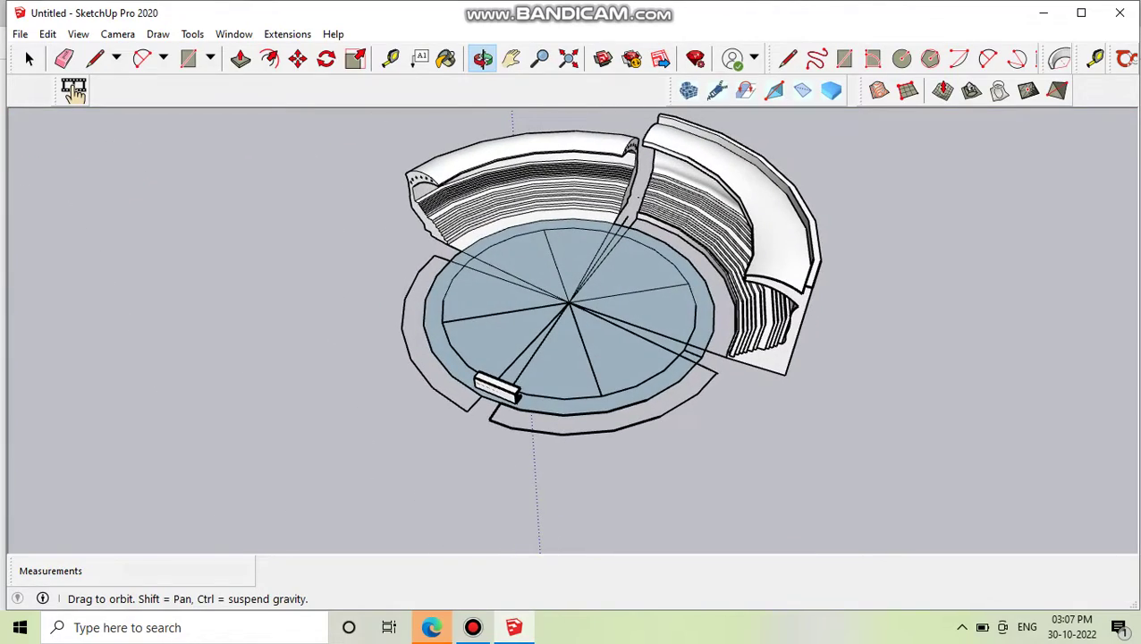
Undo the right-hand curved seating stand, returning to the single-stand model
key(space)
key(ctrl+z)
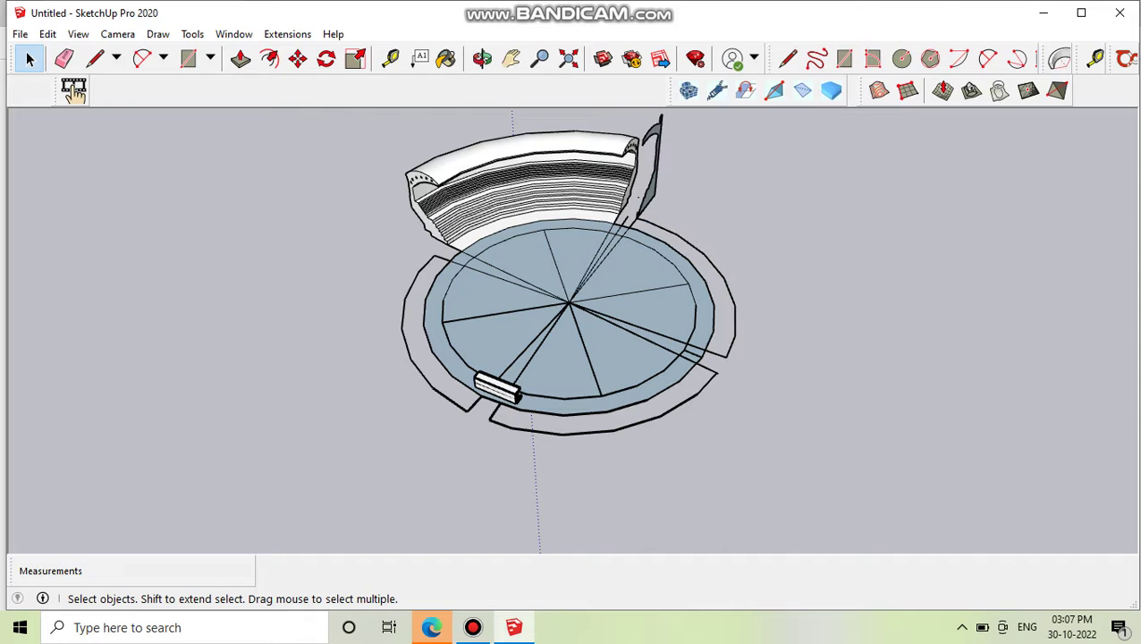
key(ctrl+z)
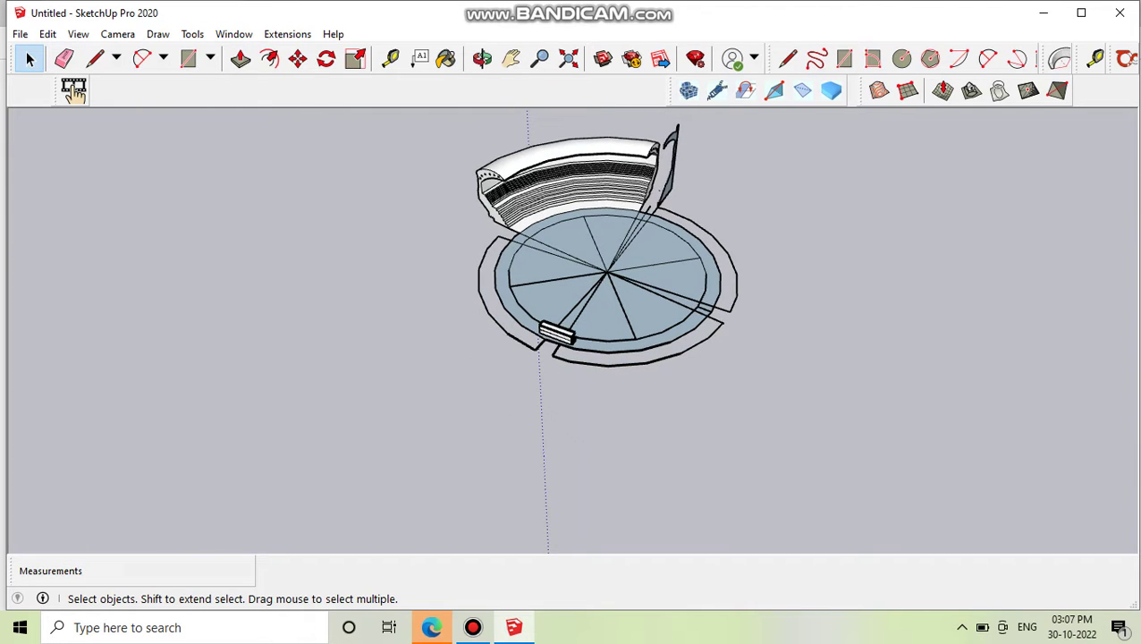
key(ctrl+z)
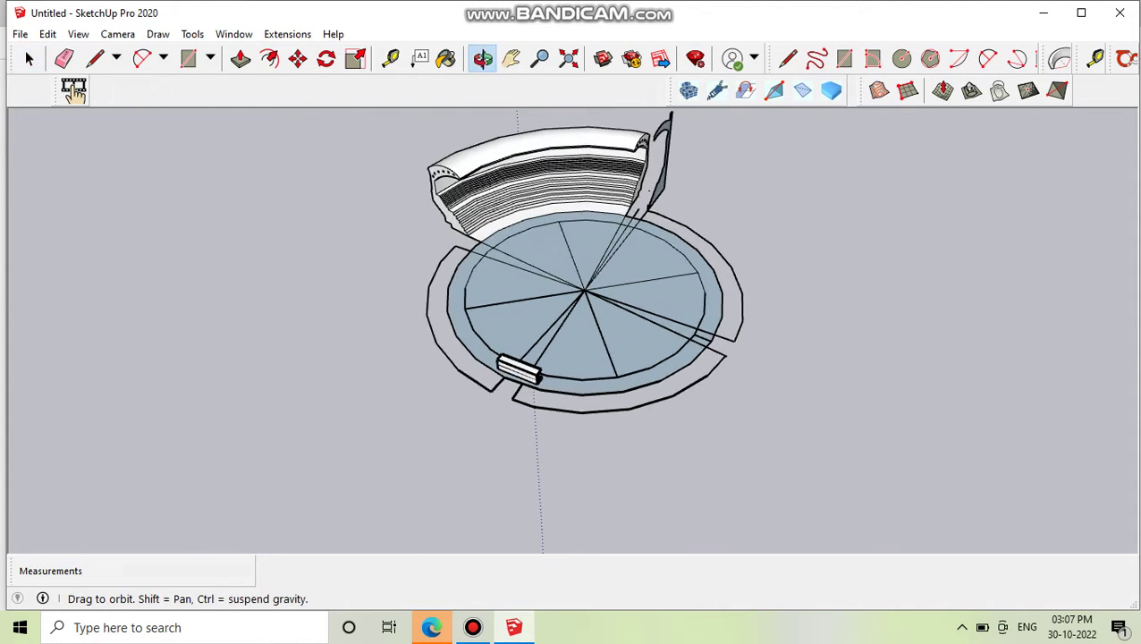
key(ctrl+z)
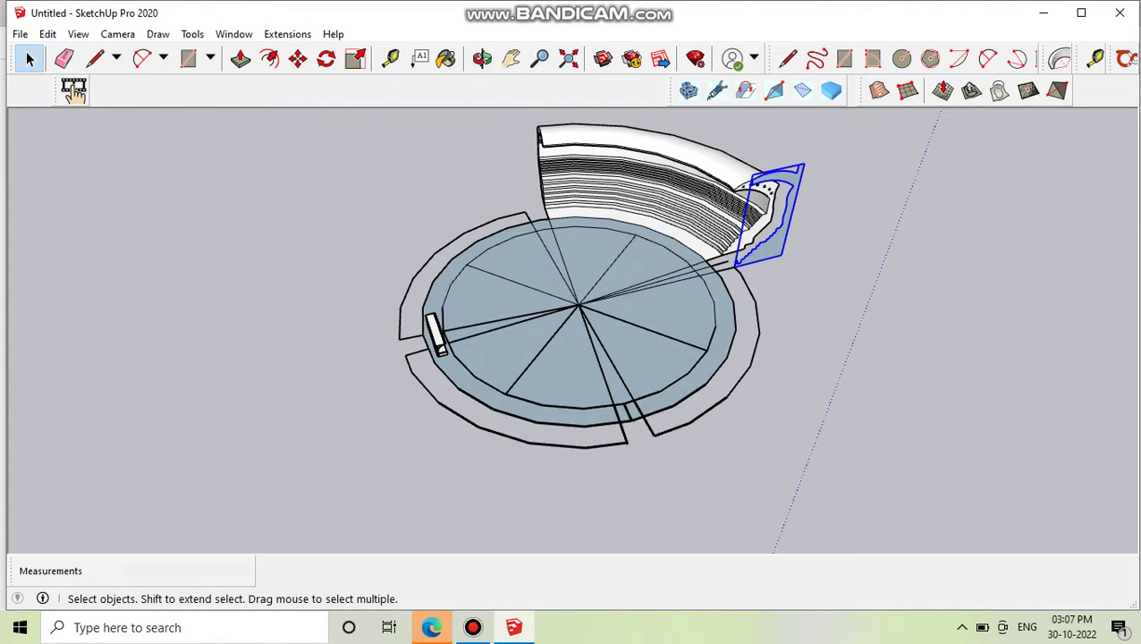
key(ctrl+z)
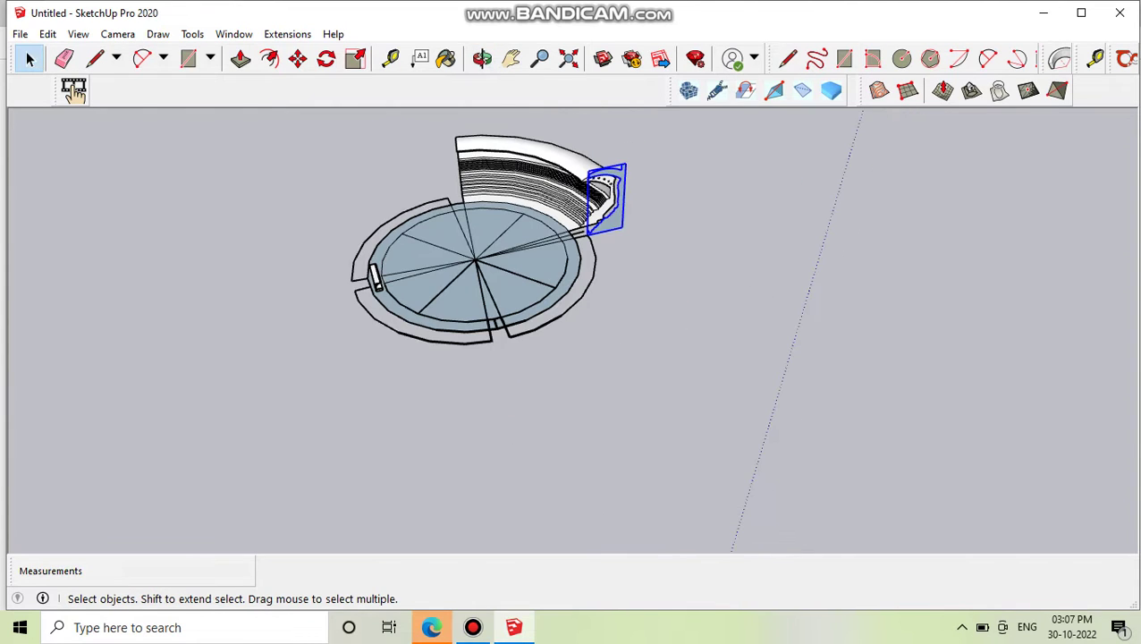
Copy the stair profile panel to the pitch's left end and beside the first stand
key(m)
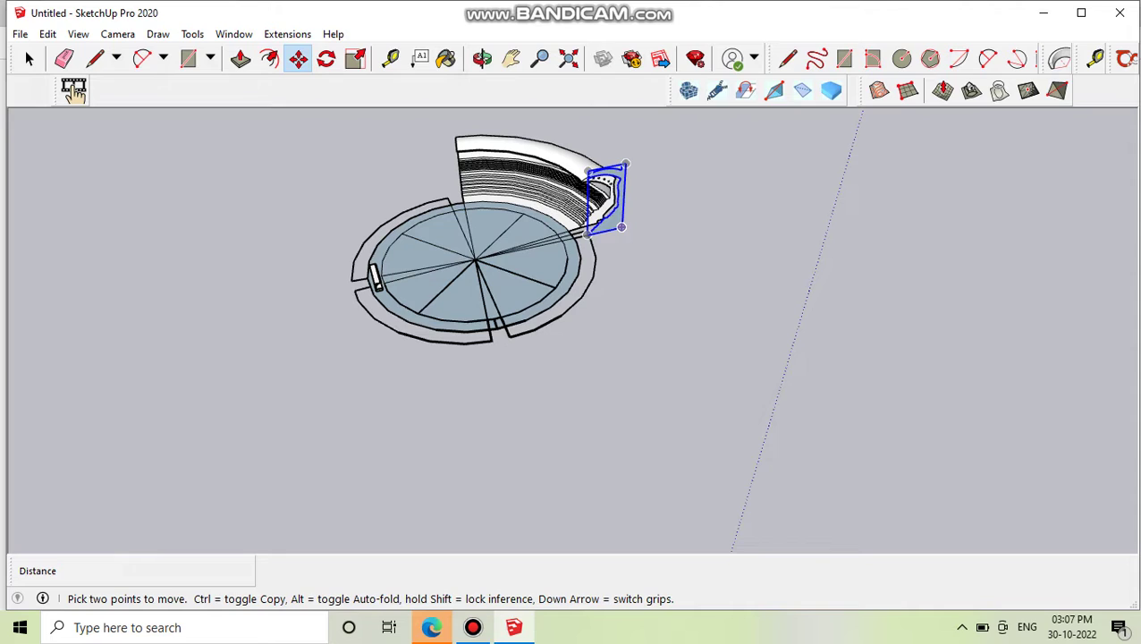
click(622, 226)
key(ctrl)
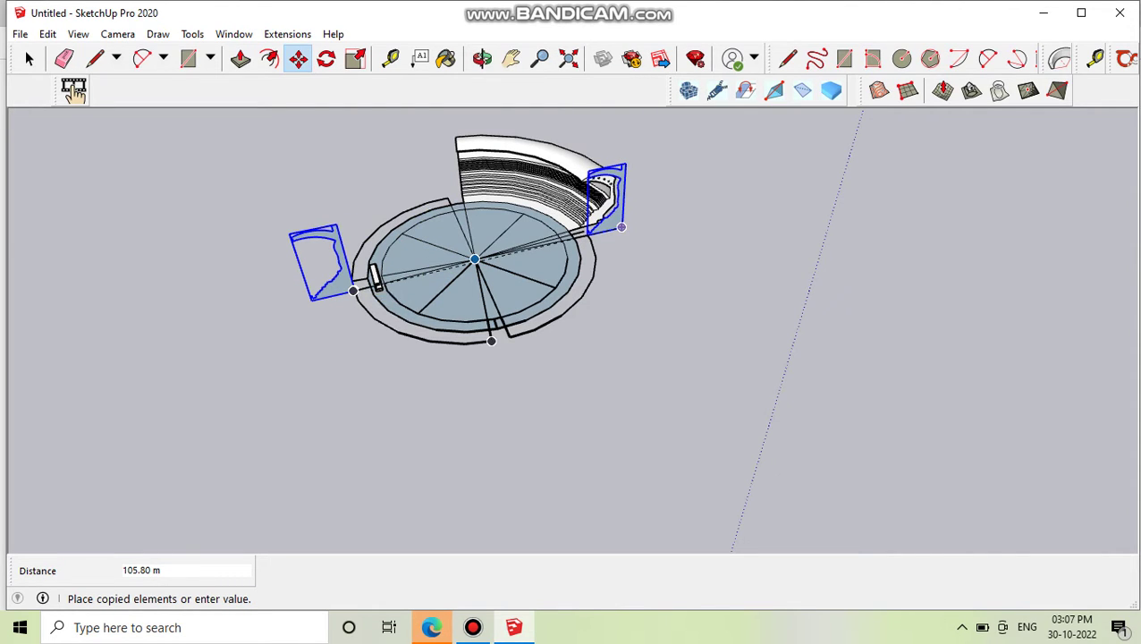
click(353, 291)
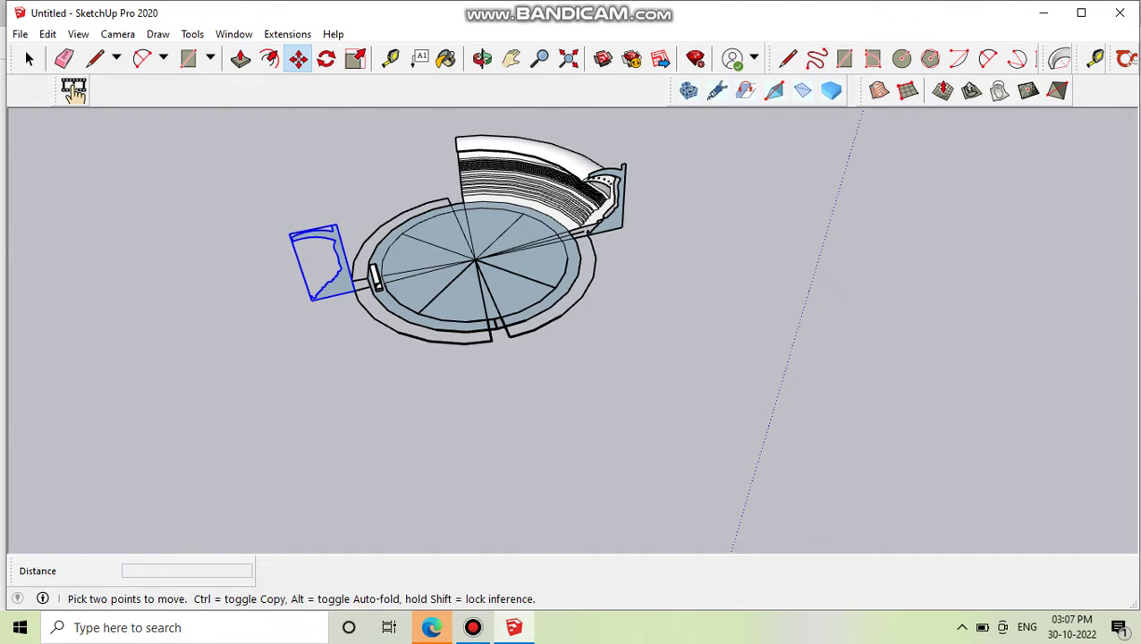
click(353, 291)
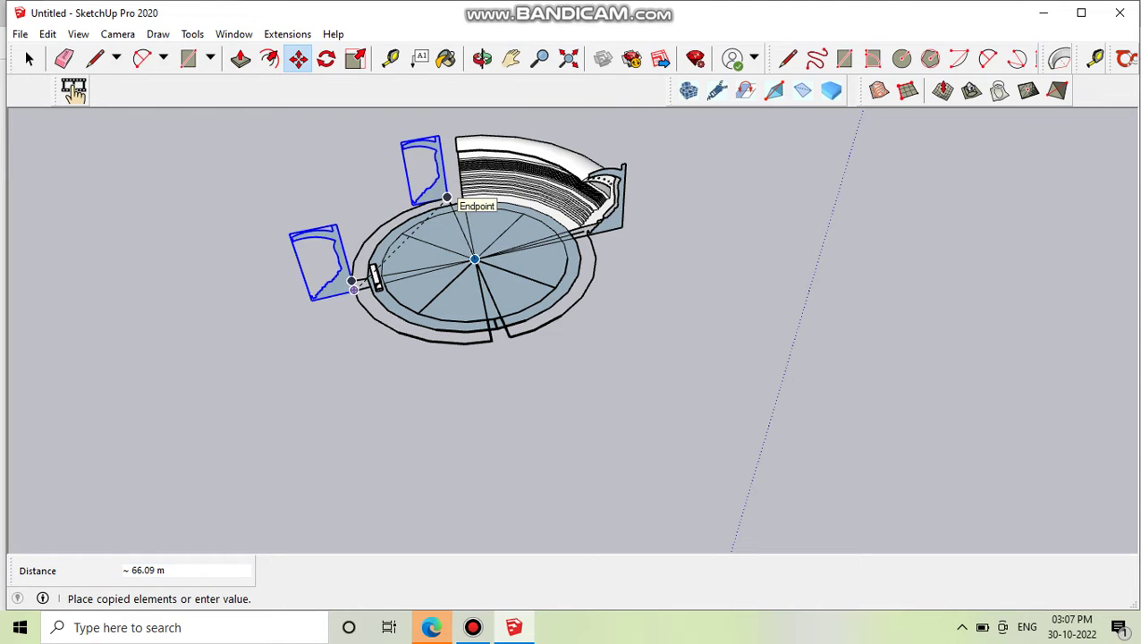
click(449, 198)
key(space)
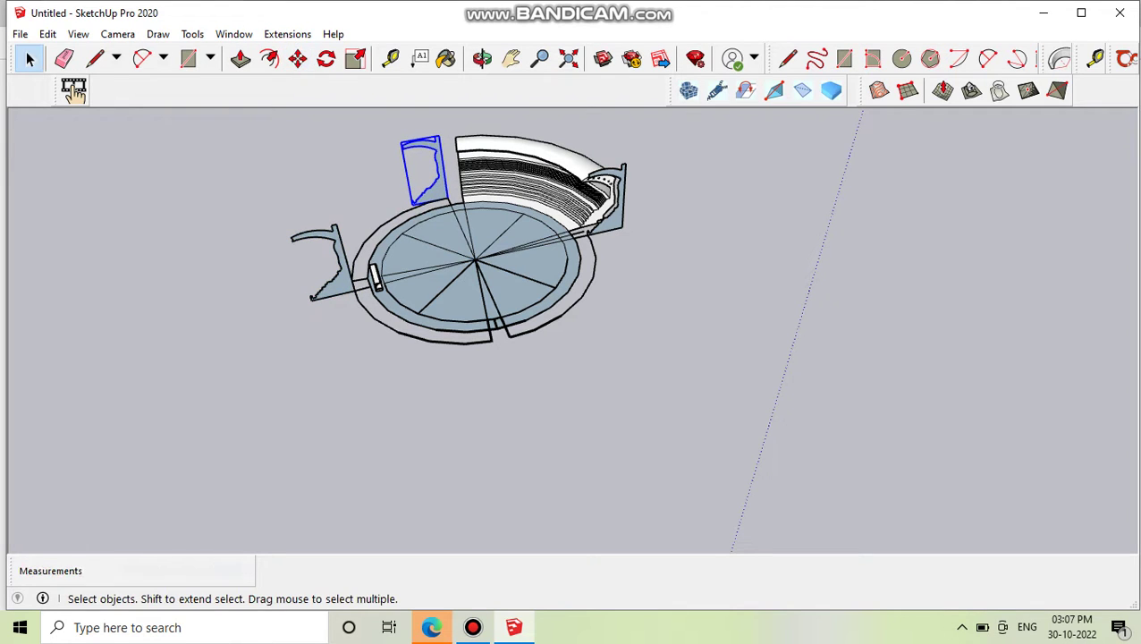
Rotate the right-hand stair profile about 182.7° around its base
middle_drag(536, 402, 742, 402)
scroll(680, 402, up, 3)
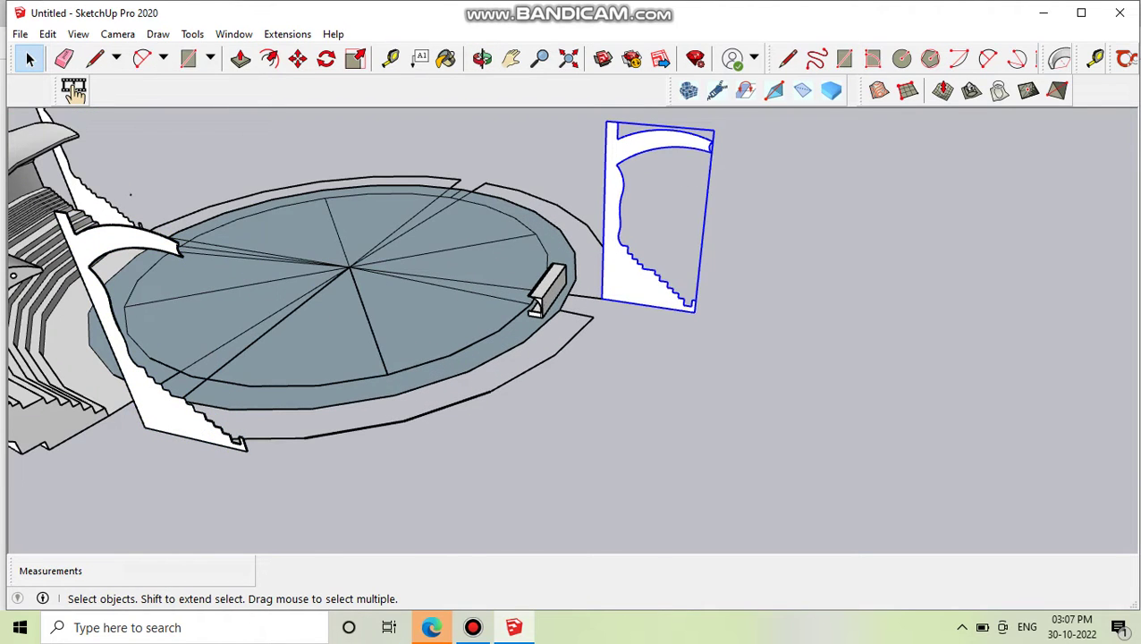
key(m)
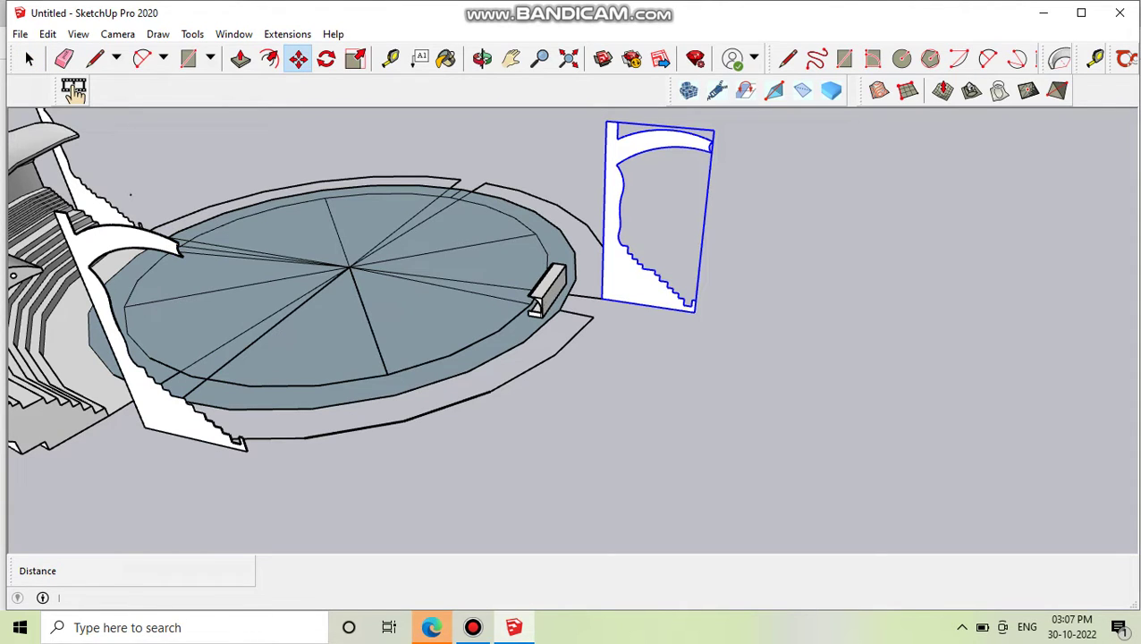
key(space)
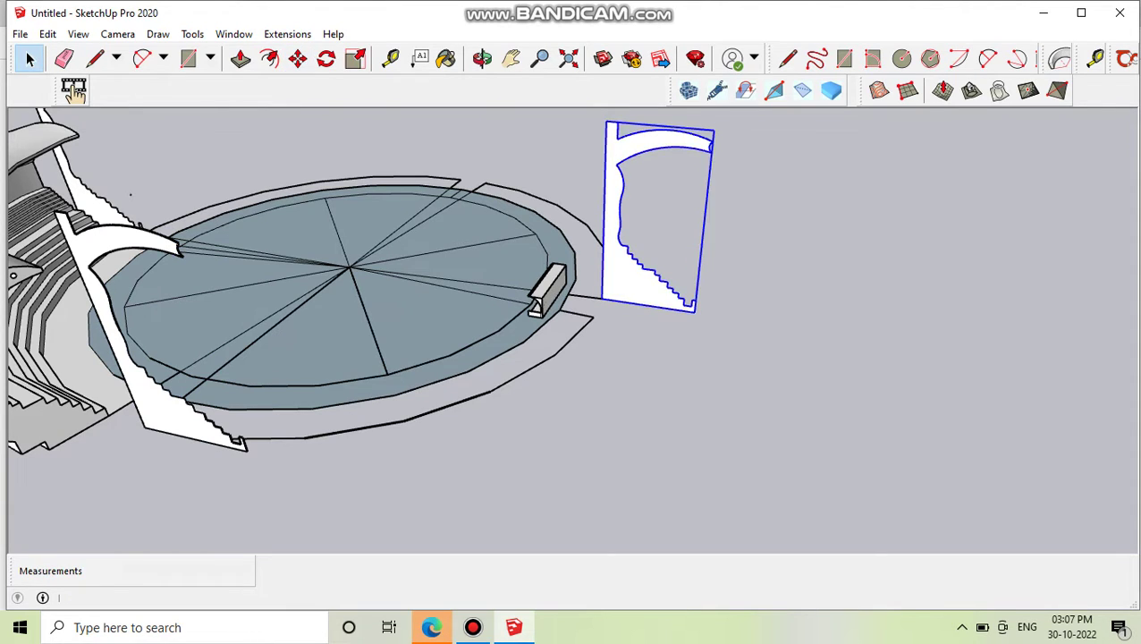
key(q)
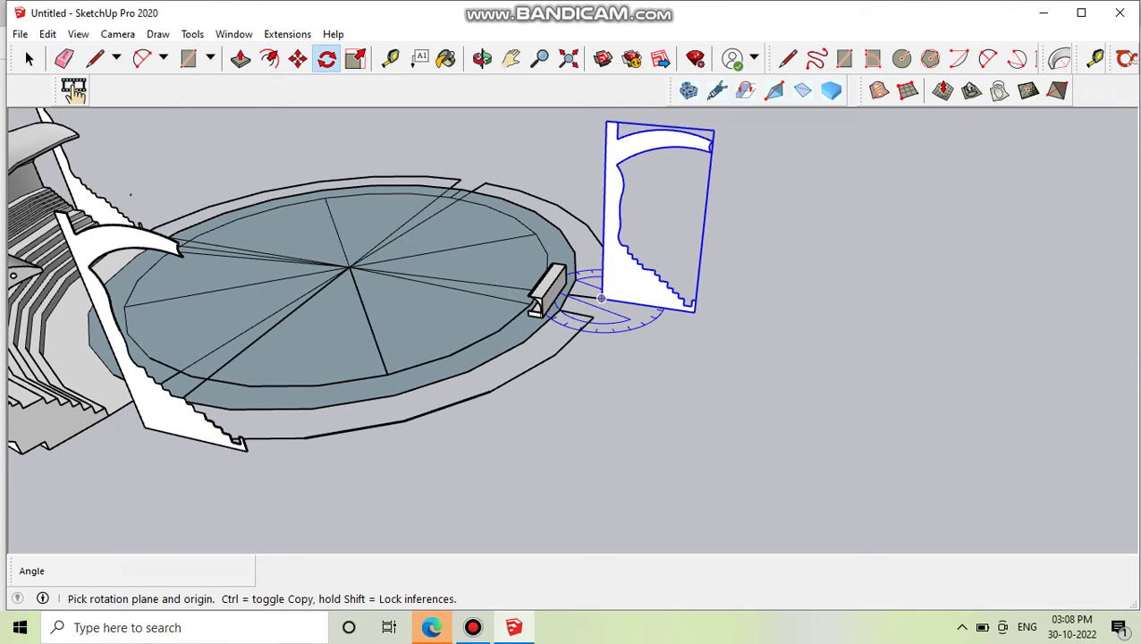
click(600, 299)
click(693, 310)
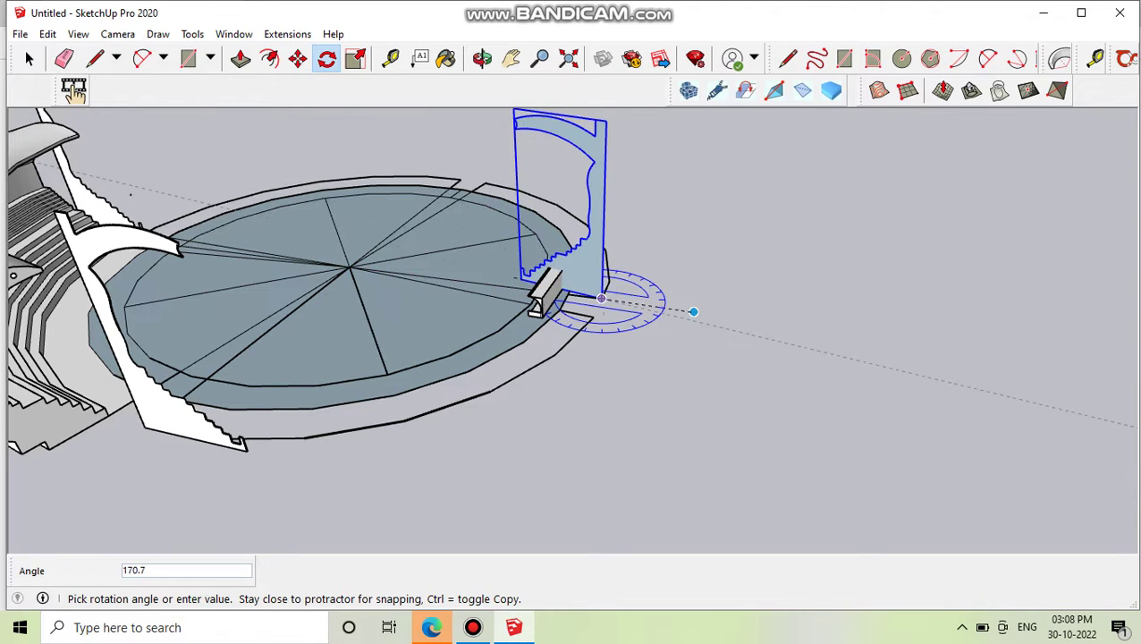
scroll(724, 318, up, 2)
scroll(805, 333, up, 2)
scroll(939, 357, up, 2)
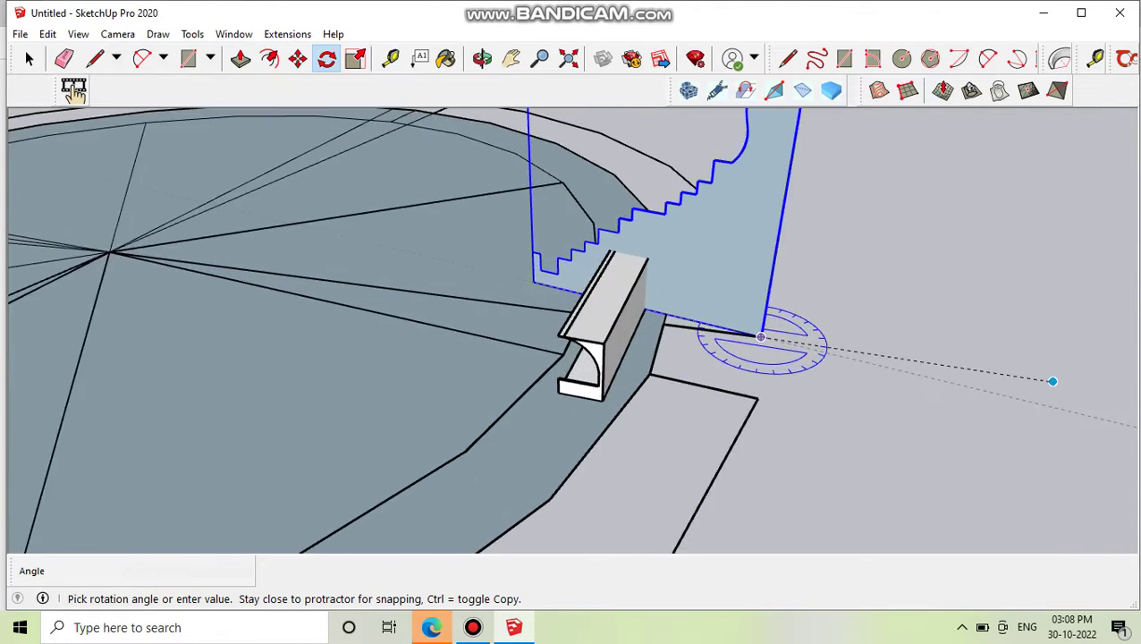
click(512, 305)
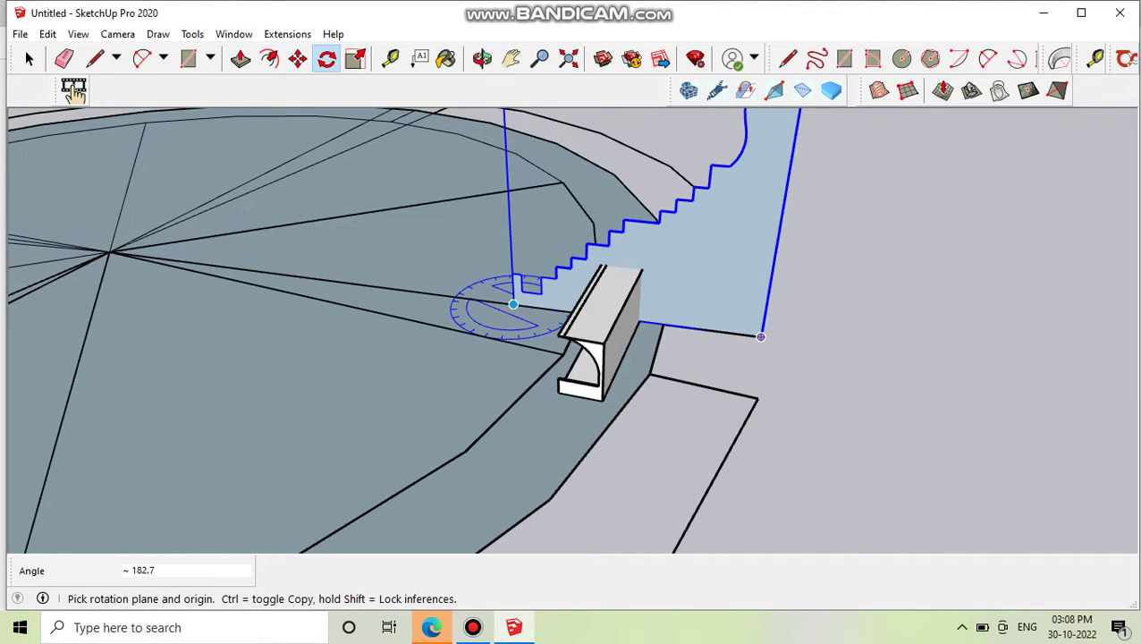
Move the rotated profile to the radial line's end beyond the small block
key(m)
click(513, 304)
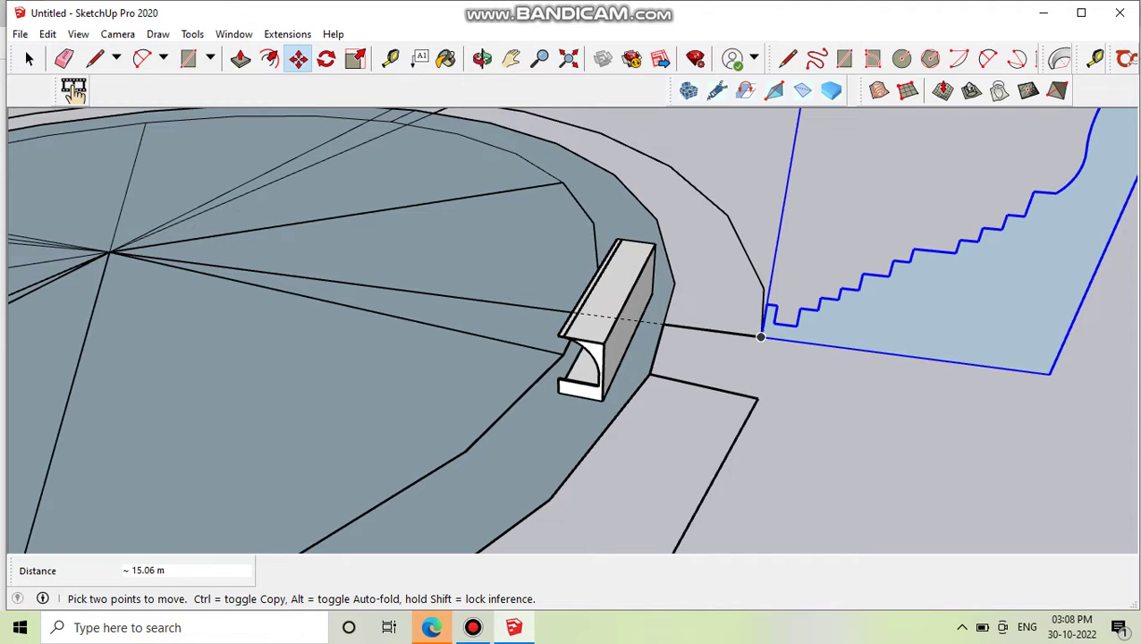
click(766, 337)
key(space)
Rotate the stair profile beside the first stand about 81.9° around its bottom corner
scroll(573, 330, down, 5)
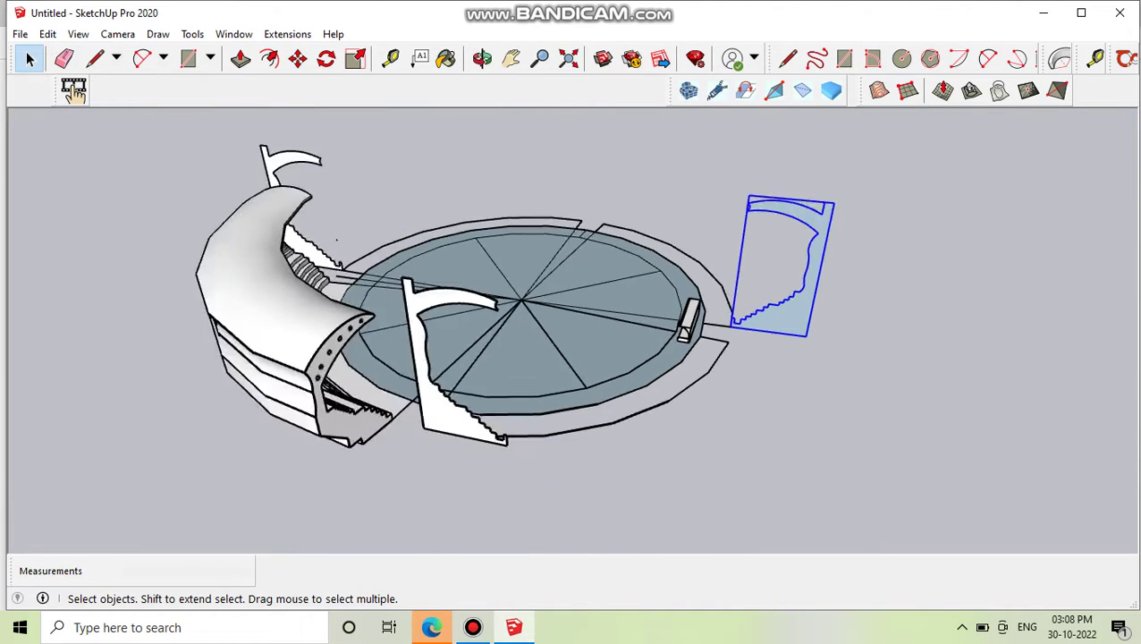
scroll(572, 331, up, 2)
mouse_move(364, 245)
middle_down()
mouse_move(457, 207)
mouse_move(489, 138)
middle_up()
scroll(489, 139, up, 2)
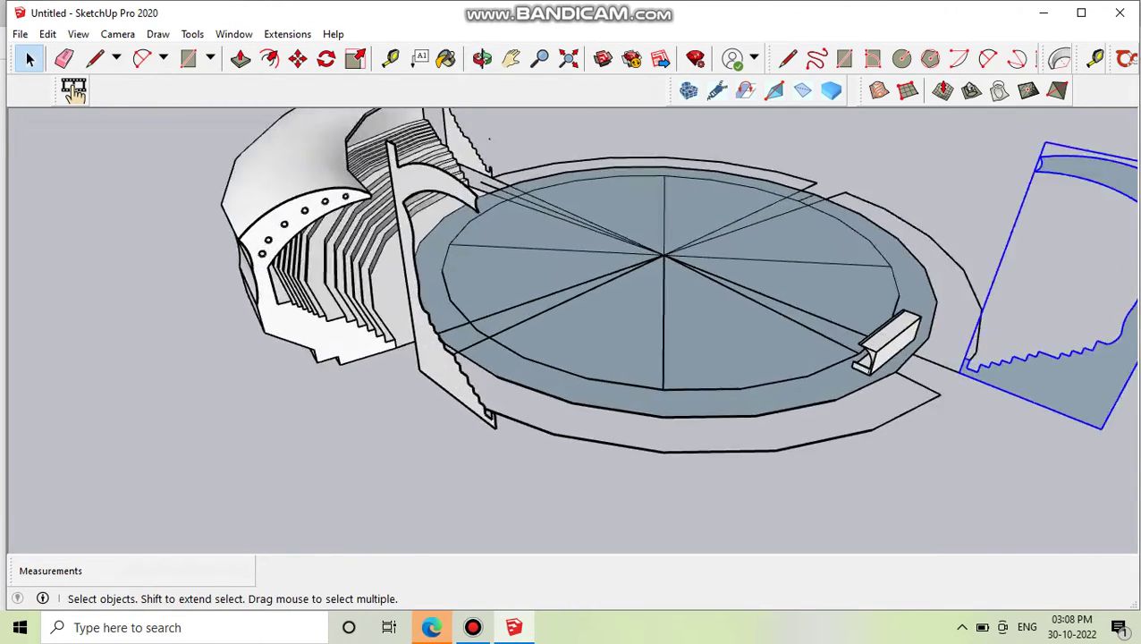
scroll(489, 138, up, 1)
click(495, 147)
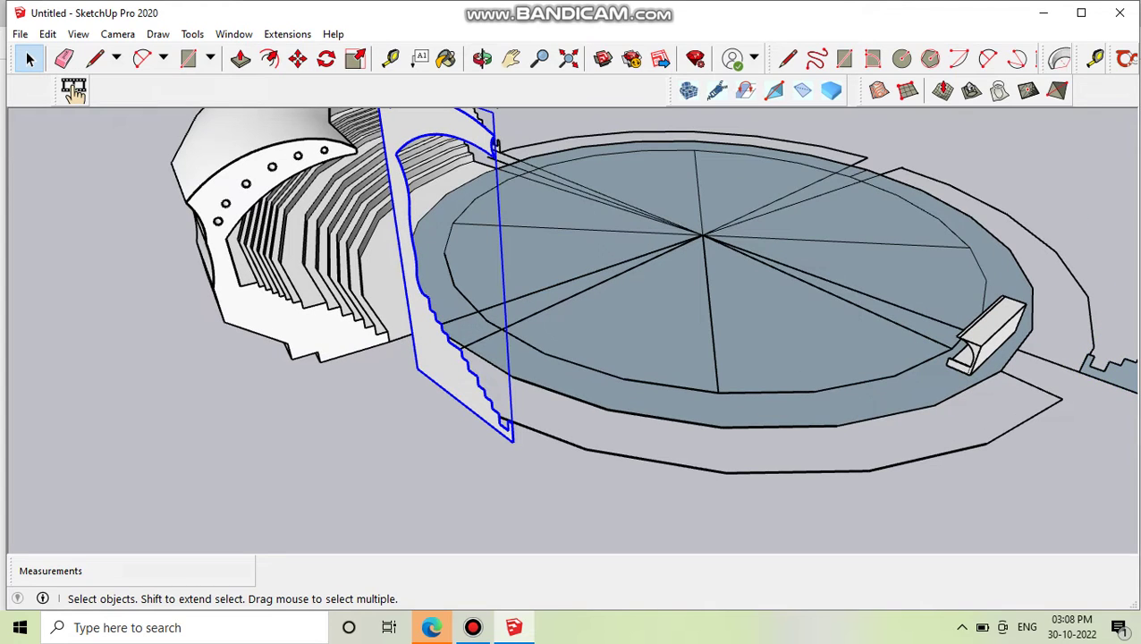
key(q)
click(512, 441)
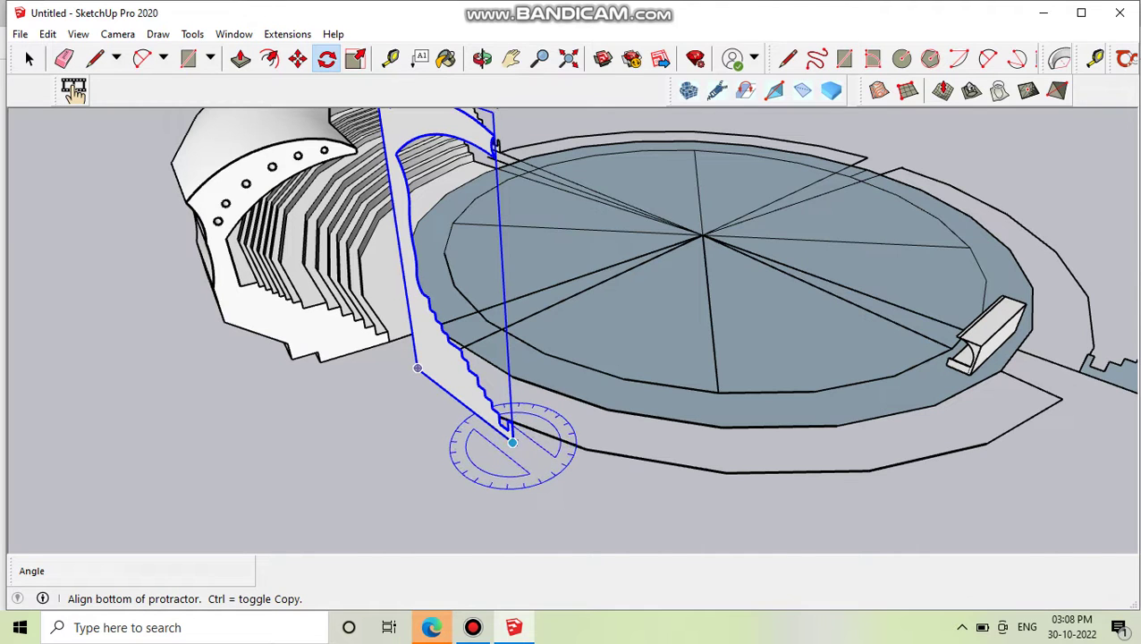
click(418, 367)
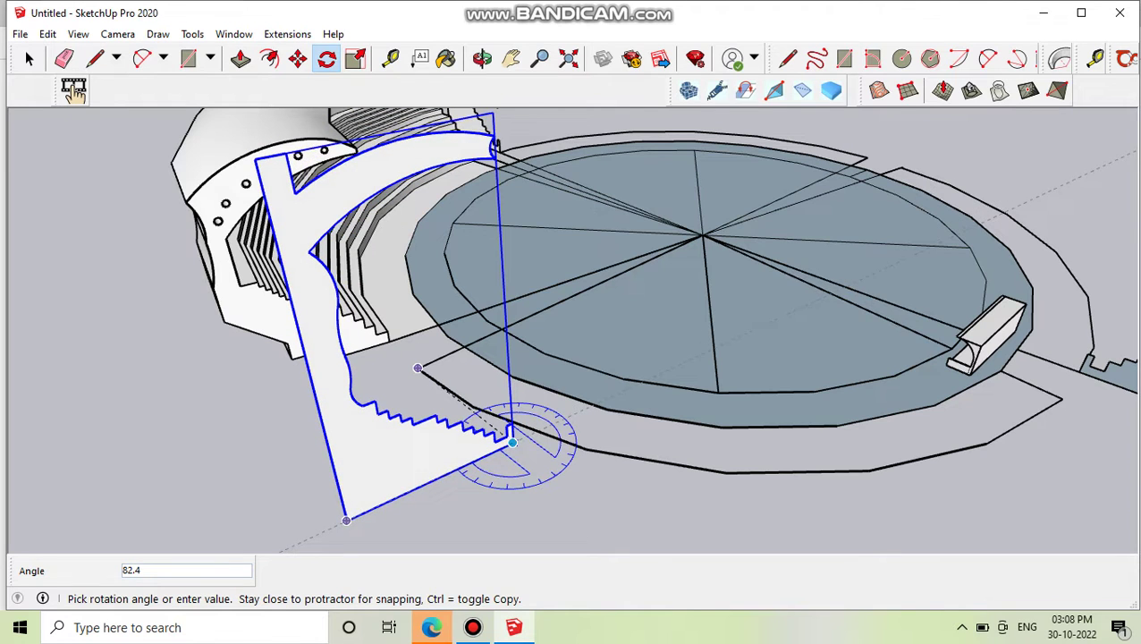
click(511, 441)
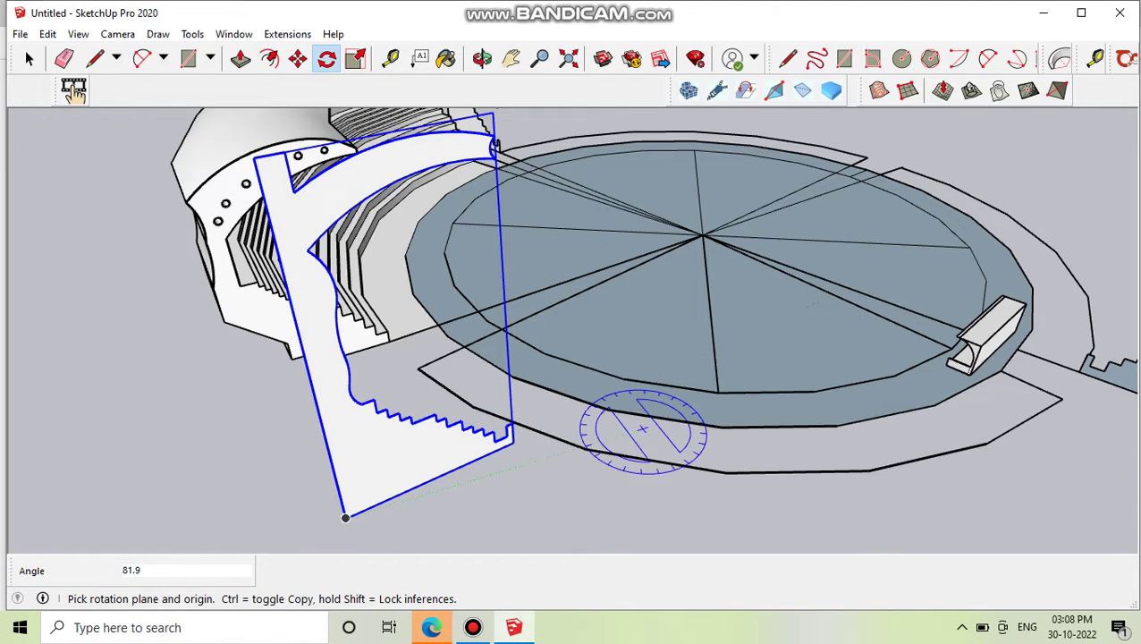
Move the profile about 51.83 m onto the small block at the pitch edge
key(m)
click(511, 440)
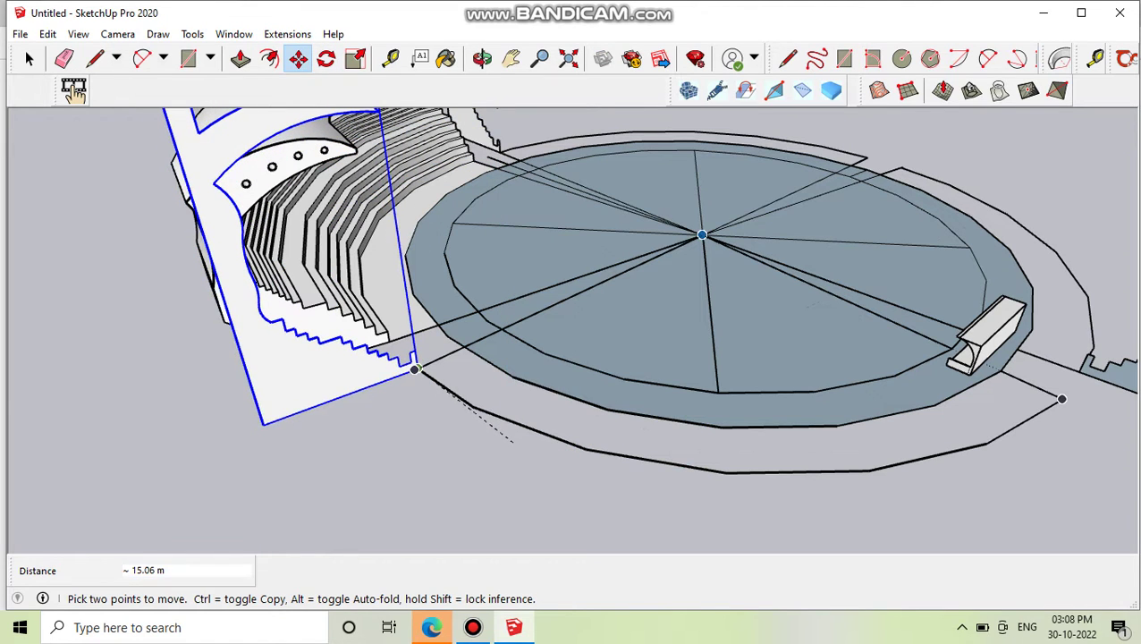
key(Escape)
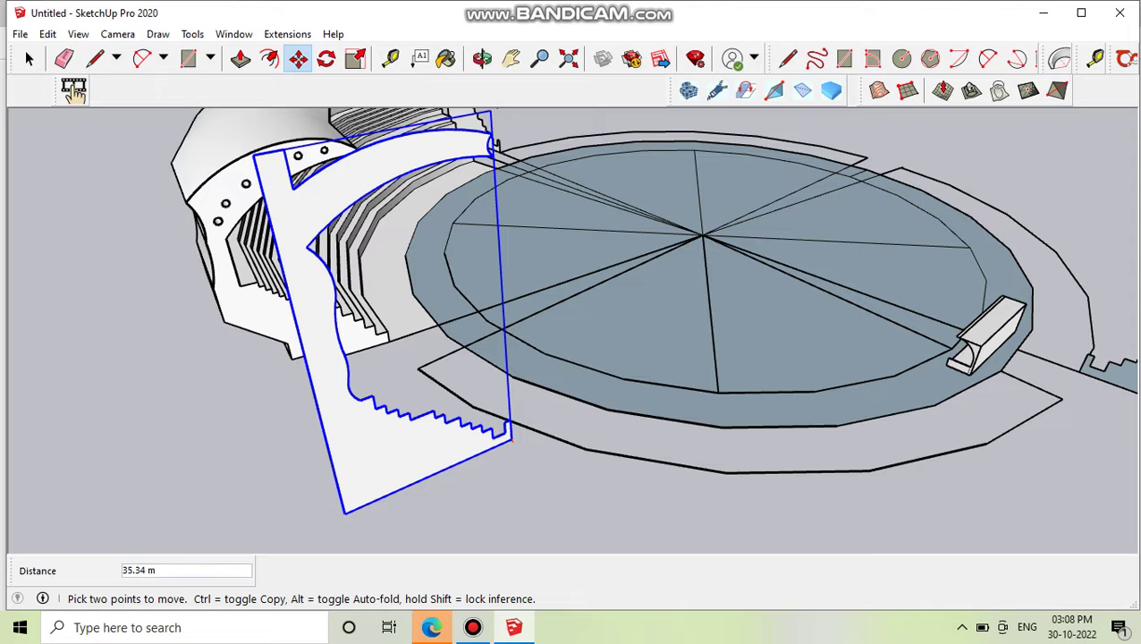
middle_drag(997, 438, 429, 402)
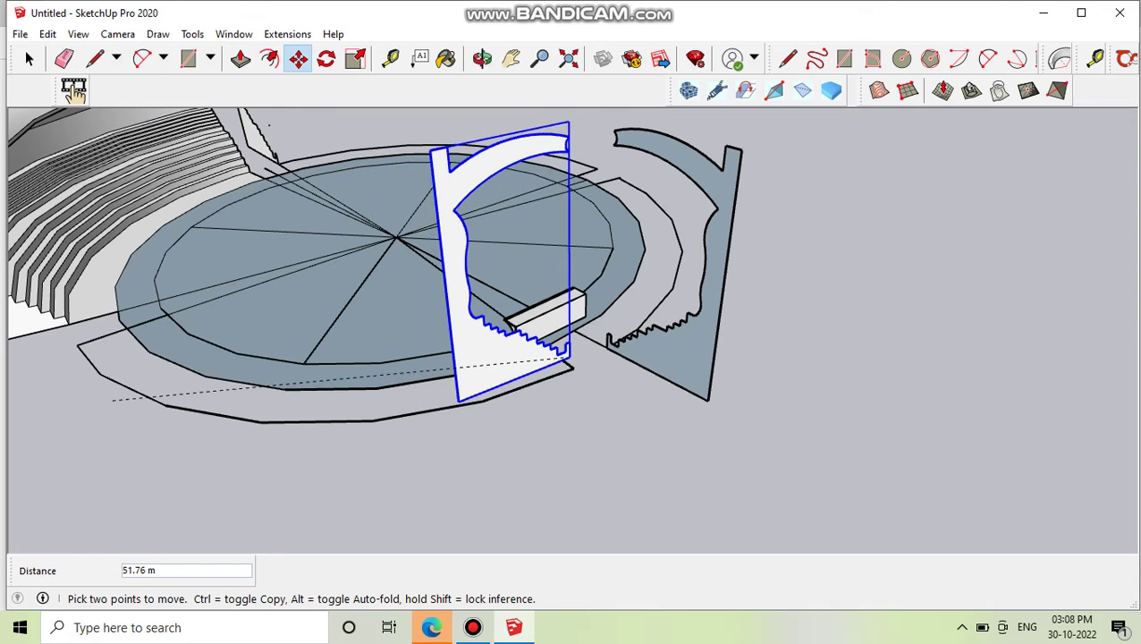
scroll(570, 358, up, 2)
scroll(572, 362, up, 3)
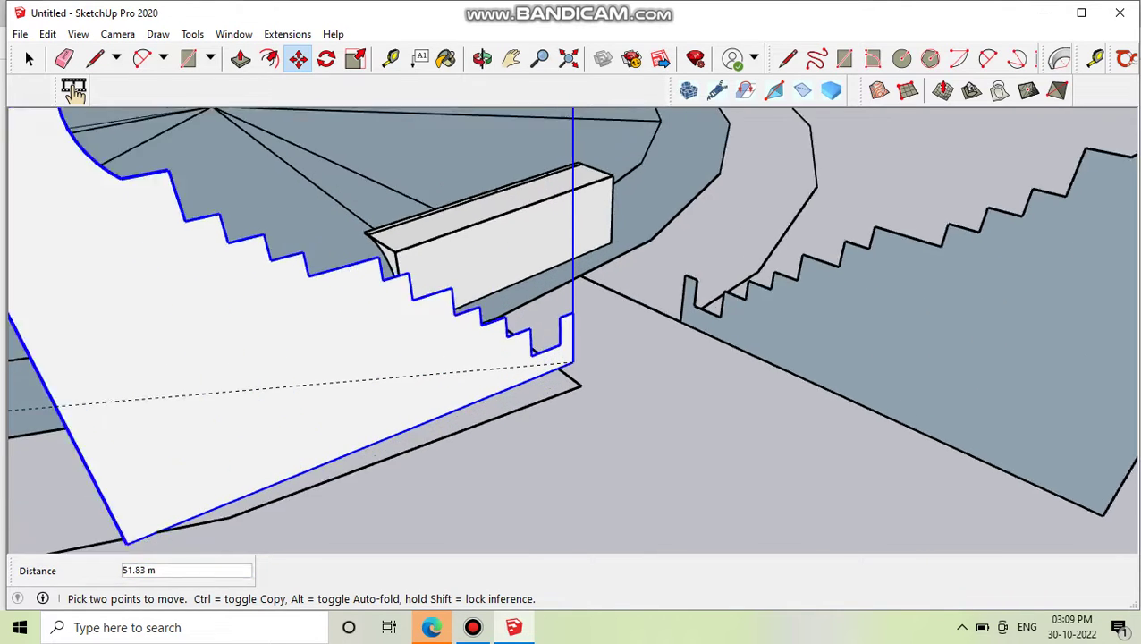
scroll(572, 375, down, 2)
key(space)
scroll(572, 394, down, 2)
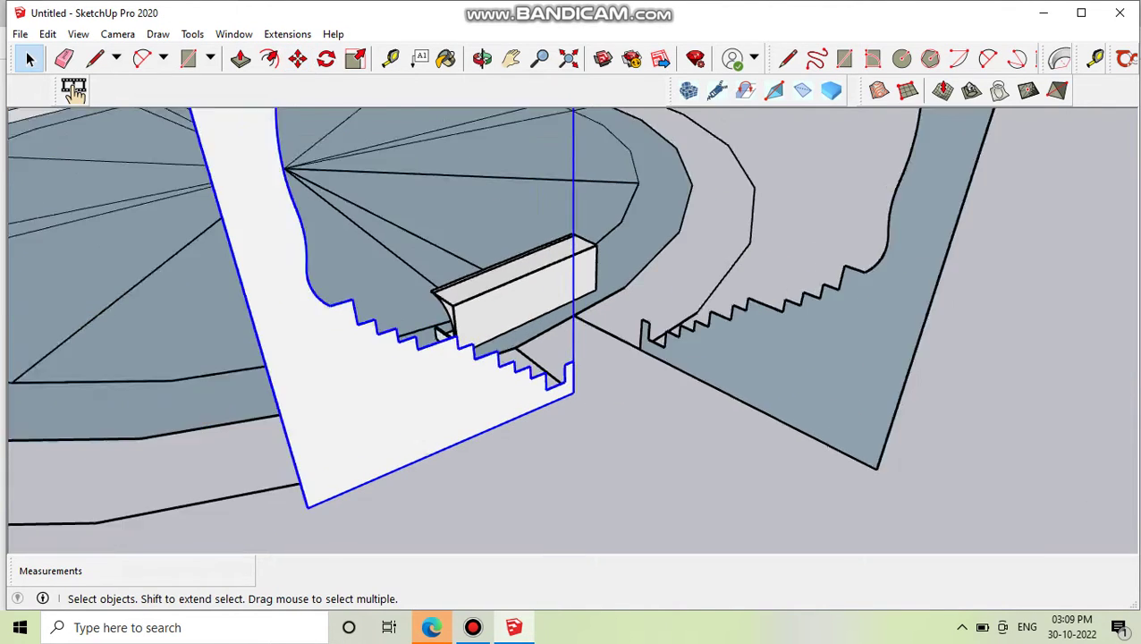
scroll(536, 416, down, 1)
scroll(536, 416, down, 1)
scroll(536, 416, down, 1)
scroll(536, 416, down, 1)
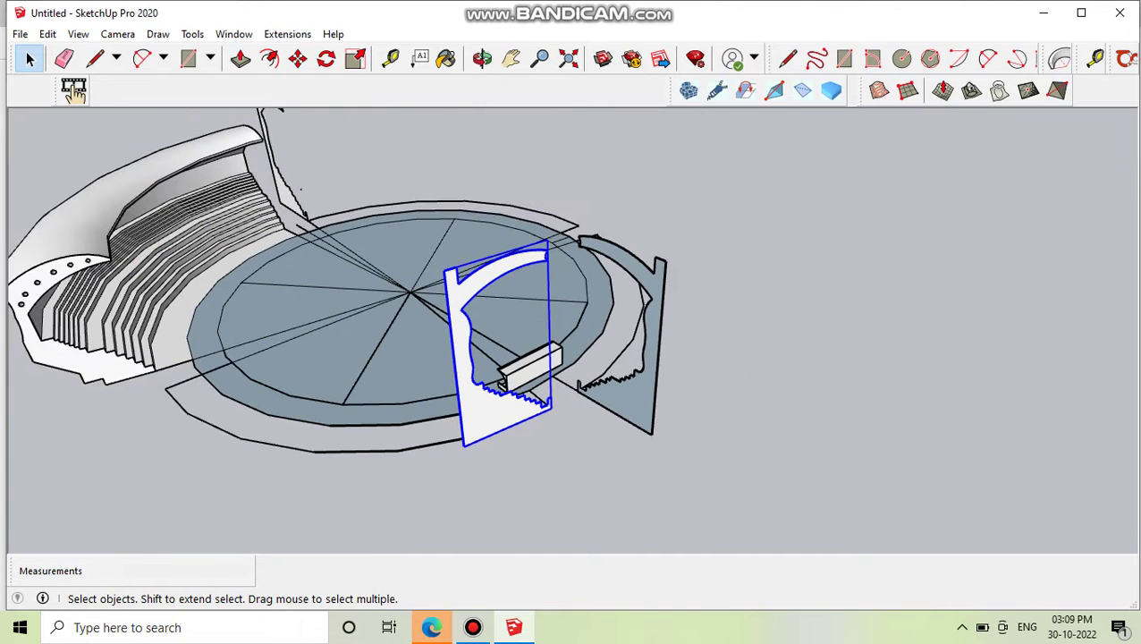
Rotate the blue profile panel 97.4° about its bottom corner
middle_drag(35, 223, 25, 223)
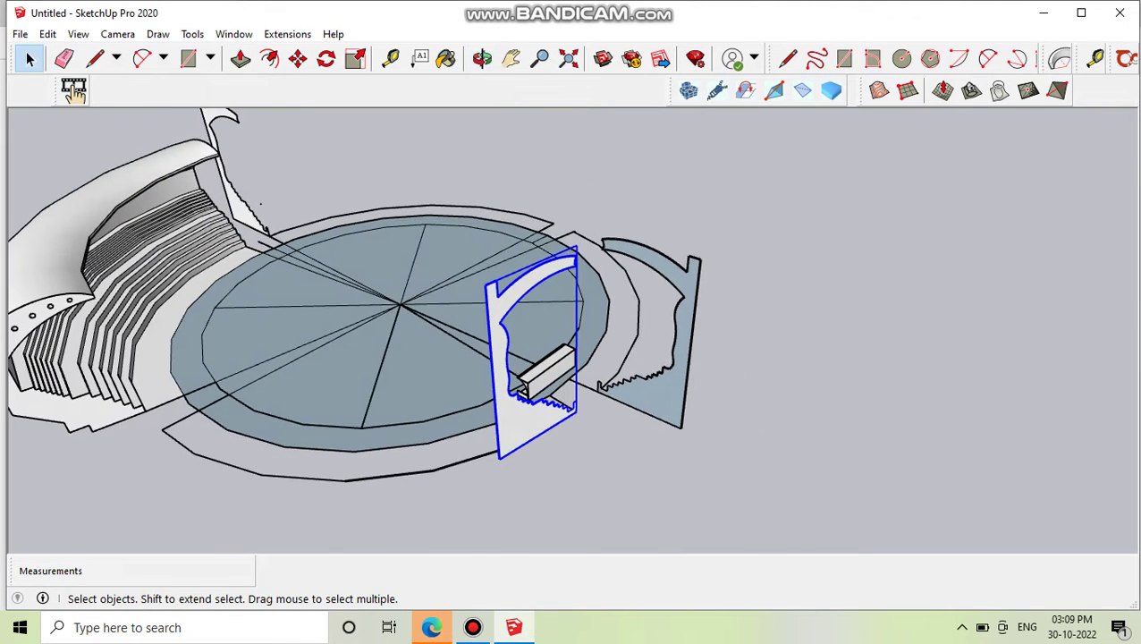
key(q)
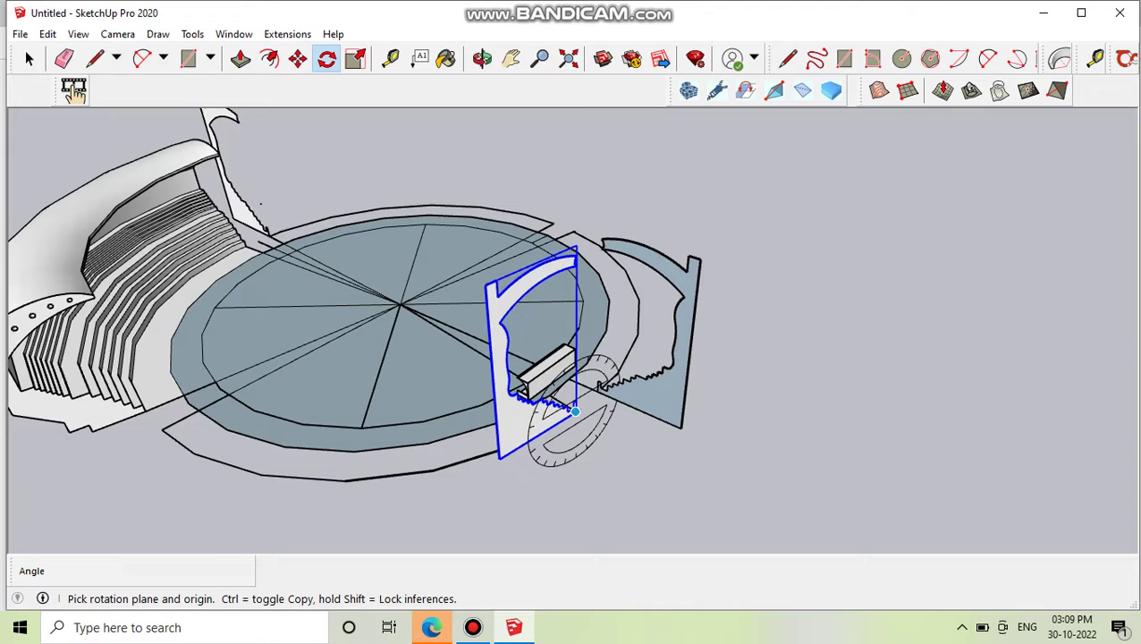
drag(574, 411, 499, 458)
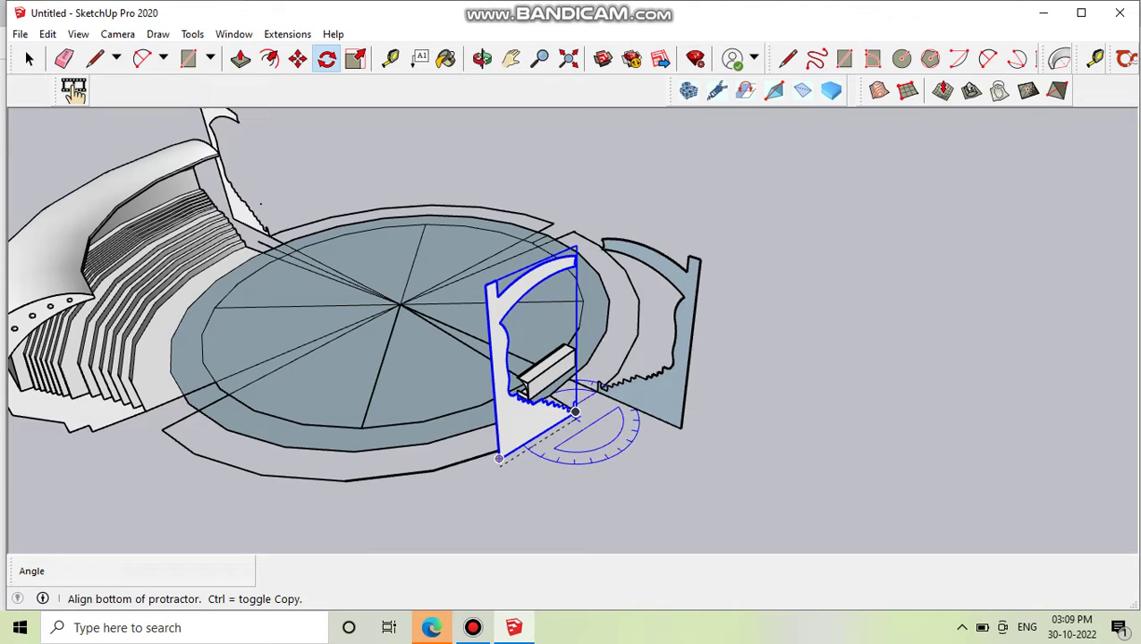
click(499, 458)
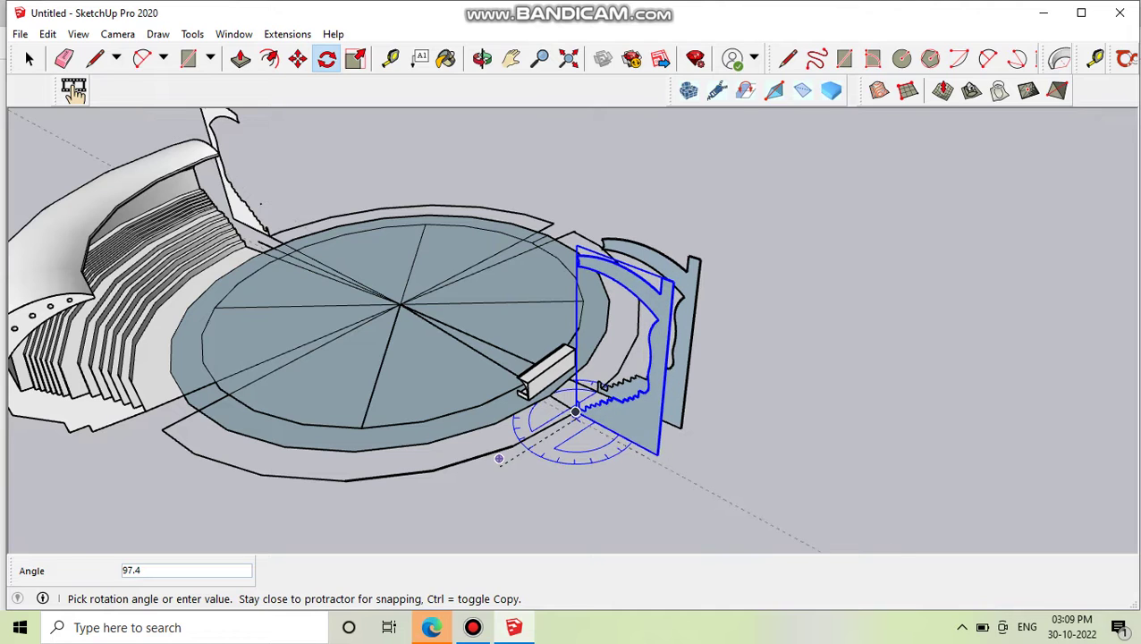
click(547, 420)
Orbit out to view the whole stadium after the rotation
key(space)
scroll(573, 421, down, 3)
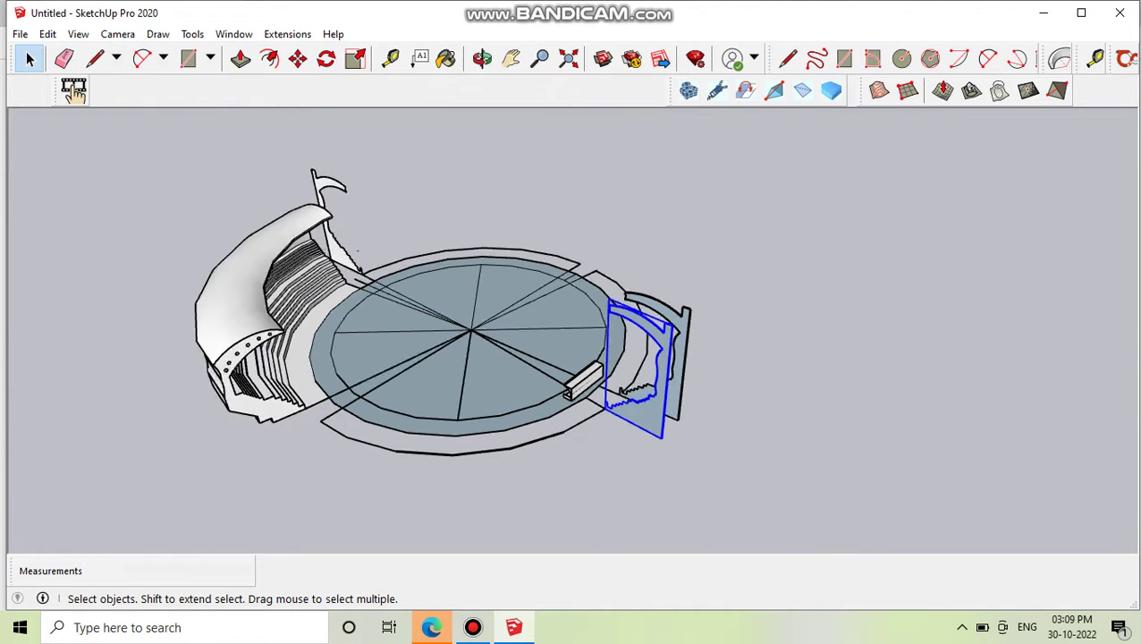
middle_drag(572, 420, 527, 420)
scroll(537, 421, up, 3)
scroll(536, 420, up, 2)
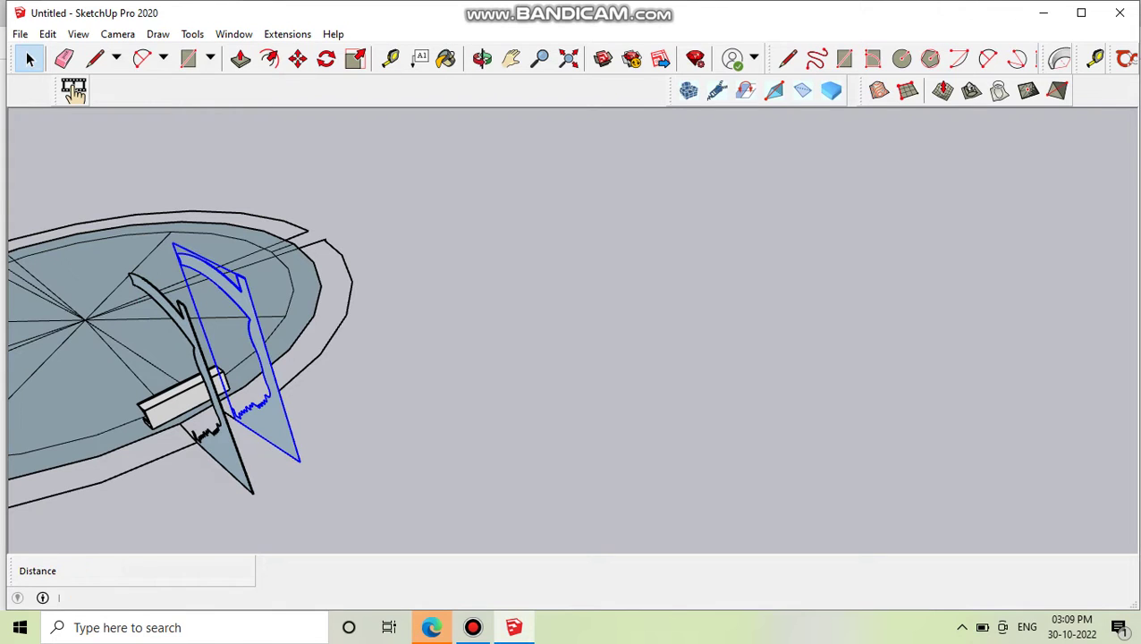
Start moving the profile panel toward the outer ring, orbiting closer around it
key(q)
key(m)
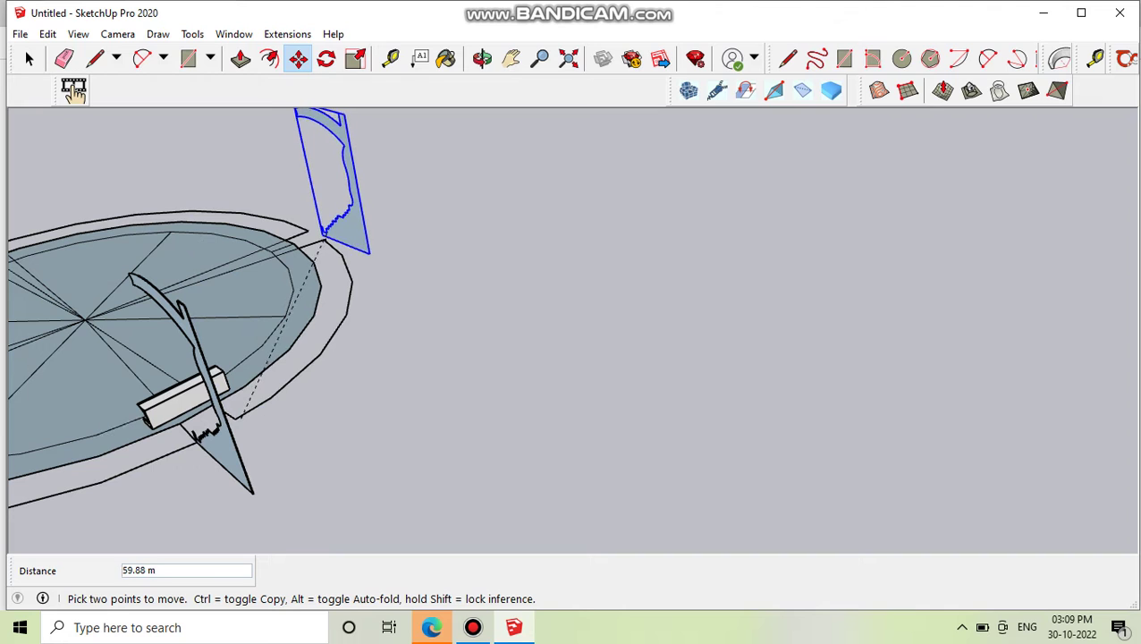
scroll(345, 236, up, 3)
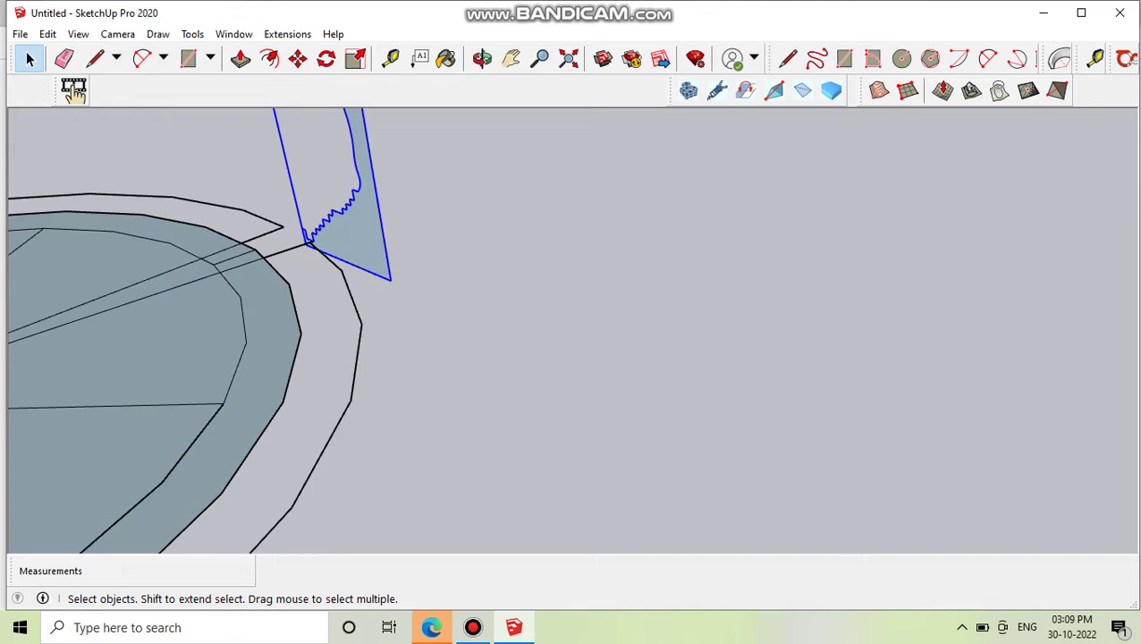
mouse_move(346, 236)
middle_down()
mouse_move(366, 268)
mouse_move(420, 290)
middle_up()
scroll(465, 300, down, 2)
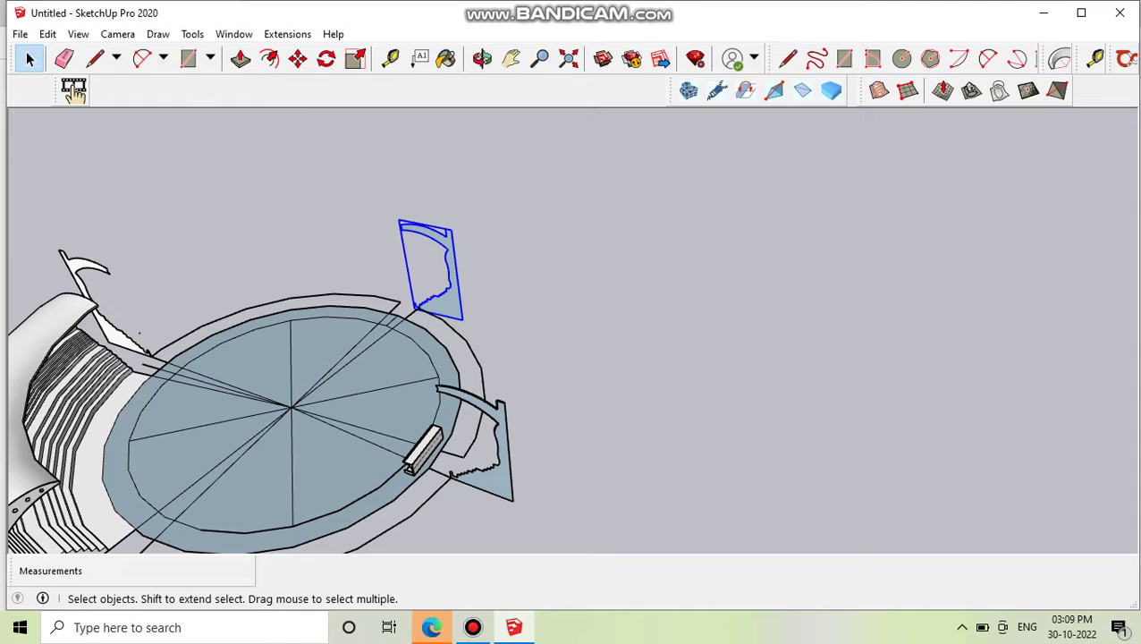
scroll(436, 307, up, 3)
scroll(416, 319, up, 2)
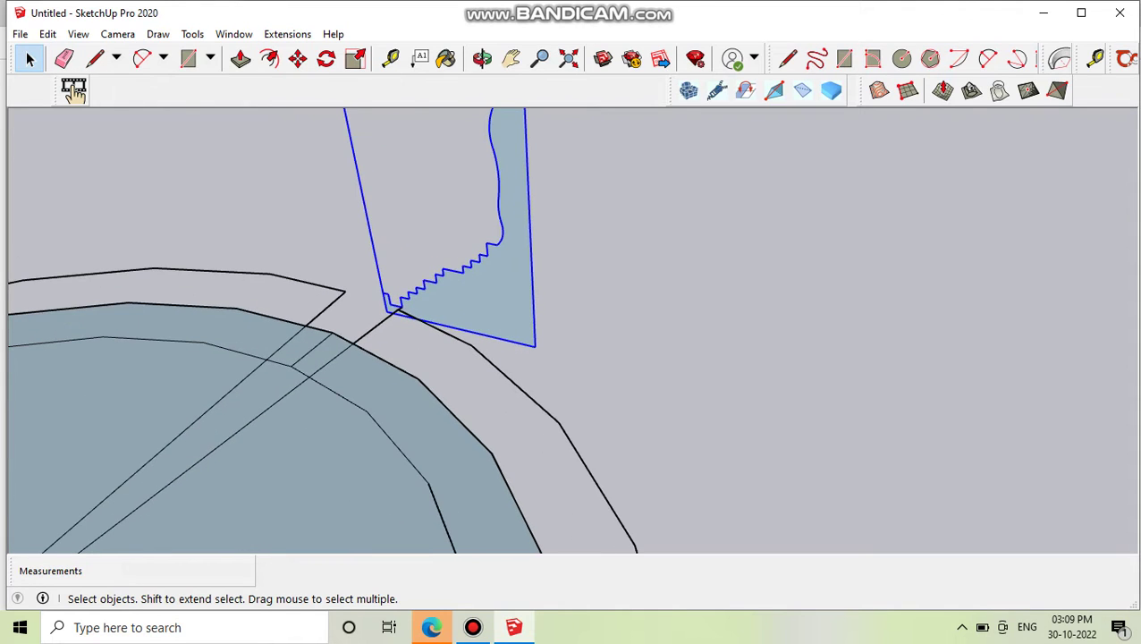
middle_drag(420, 313, 420, 268)
scroll(496, 349, down, 1)
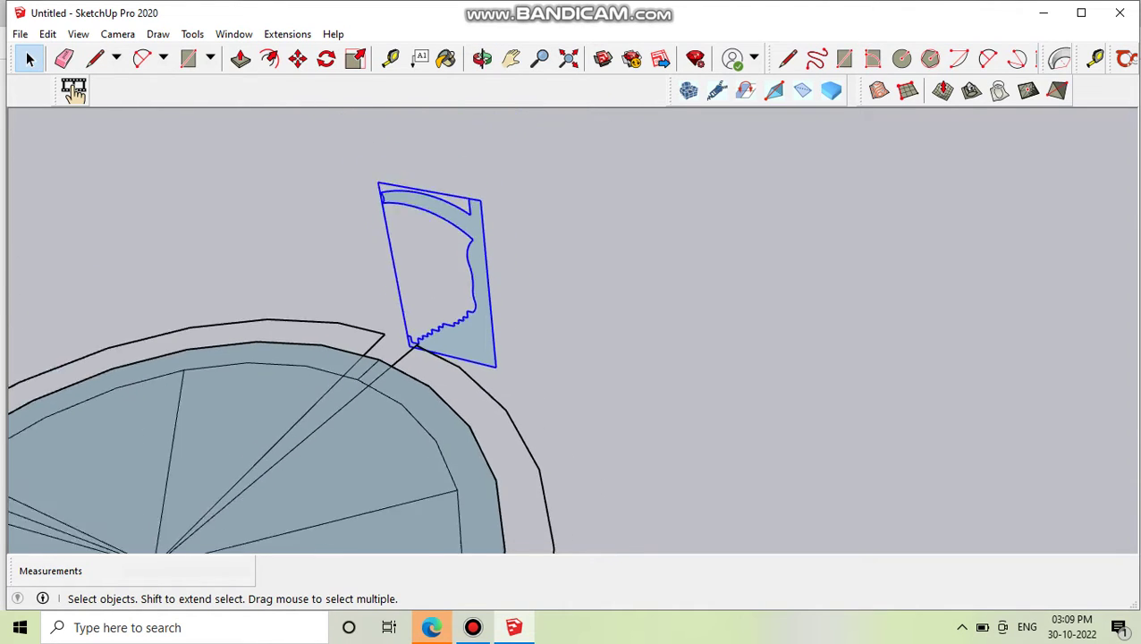
scroll(438, 295, down, 2)
scroll(438, 295, up, 2)
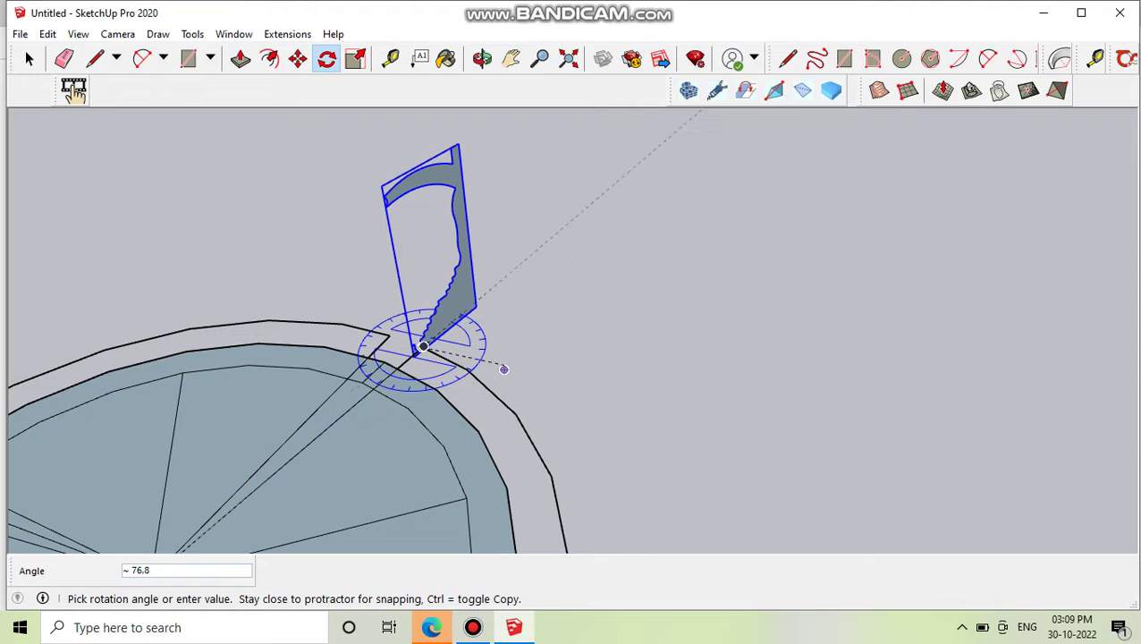
Orbit around the pitch edge to check the panel against the whole round model
scroll(440, 327, down, 3)
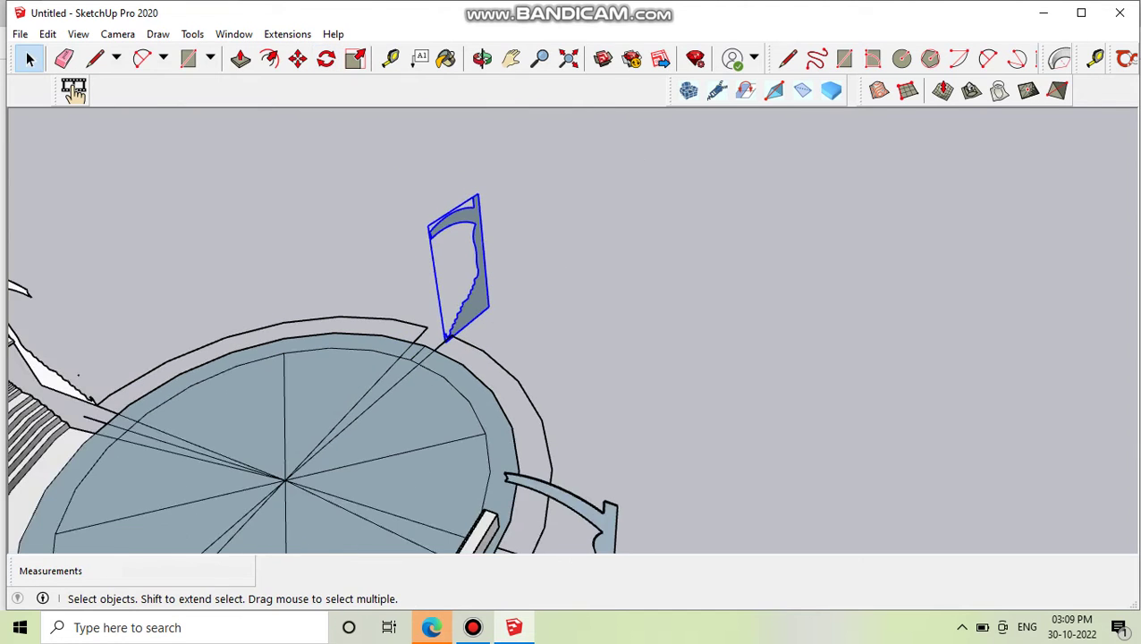
mouse_move(440, 328)
middle_down()
mouse_move(384, 340)
mouse_move(440, 327)
middle_up()
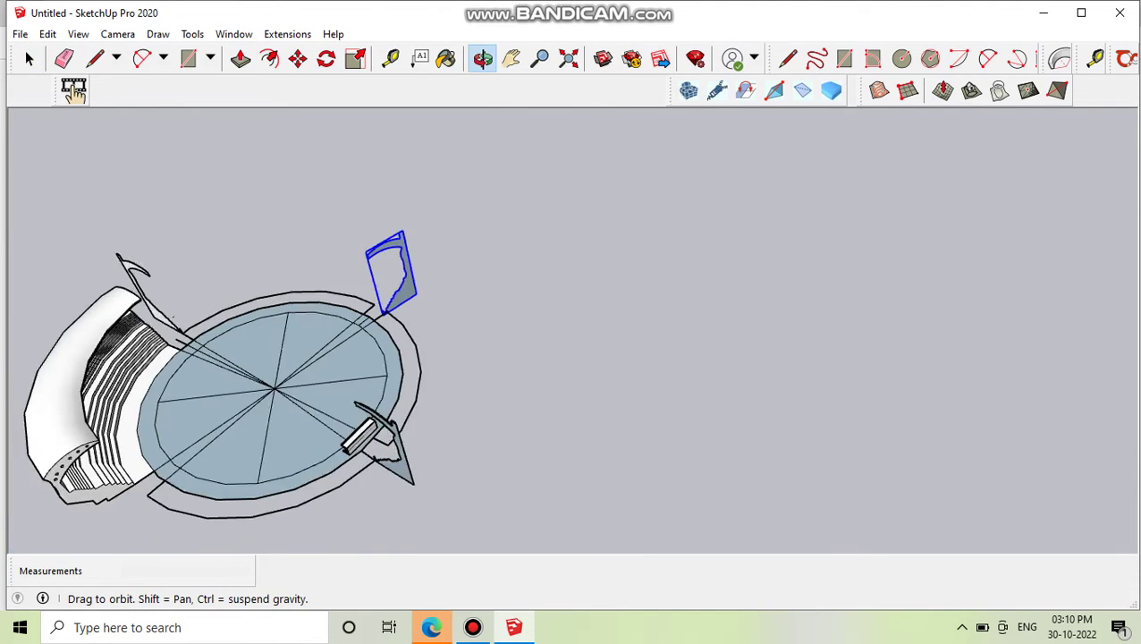
middle_drag(318, 353, 353, 331)
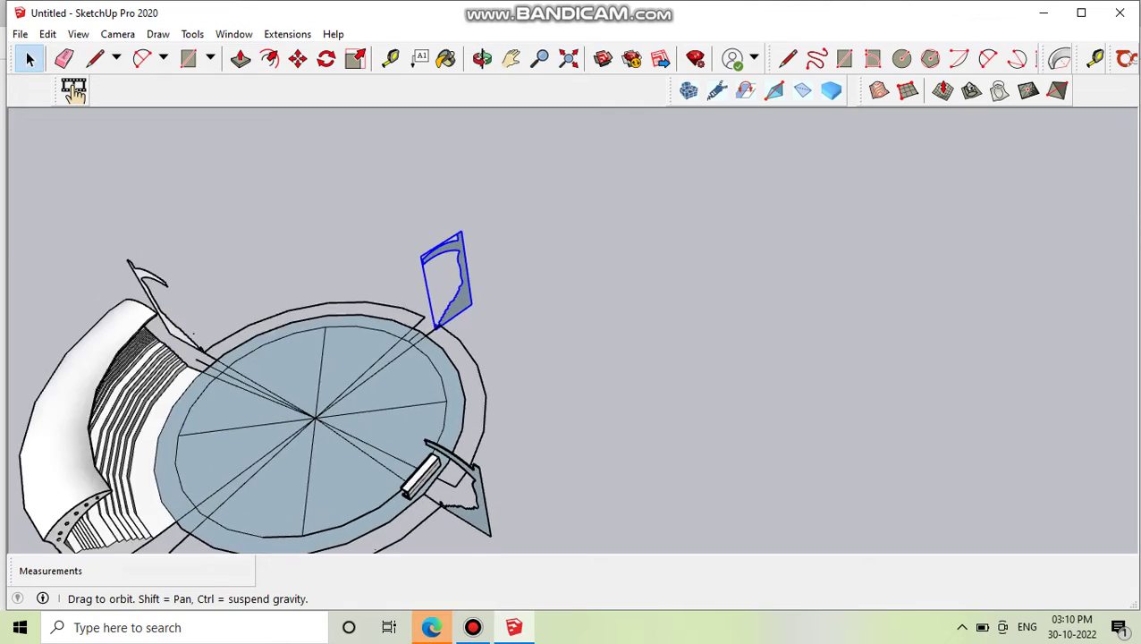
scroll(461, 306, up, 5)
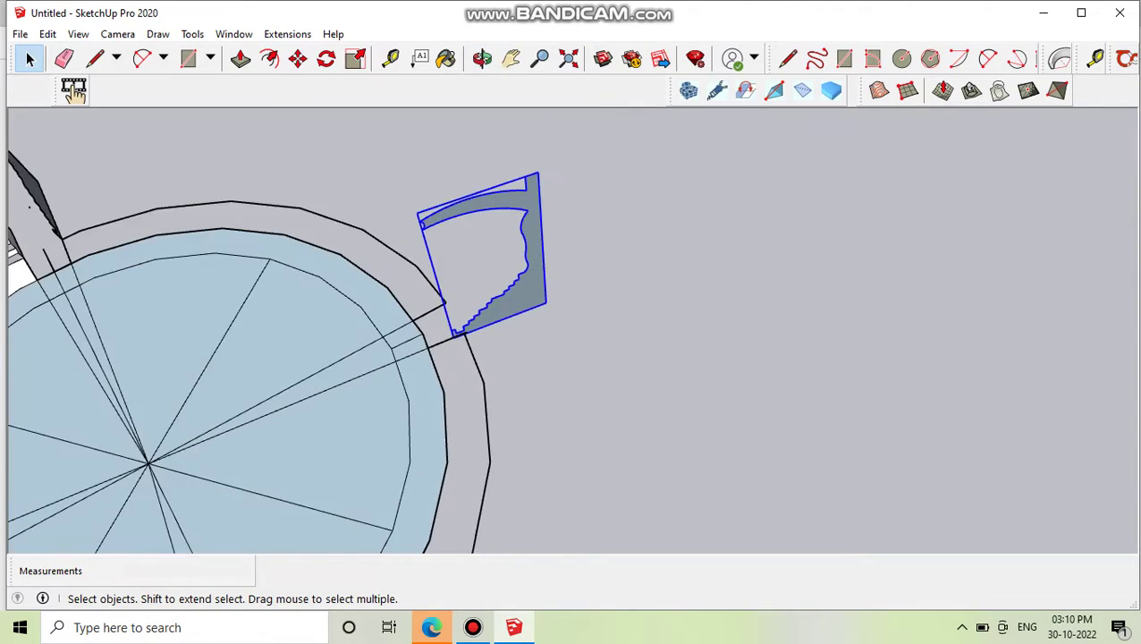
scroll(452, 309, up, 3)
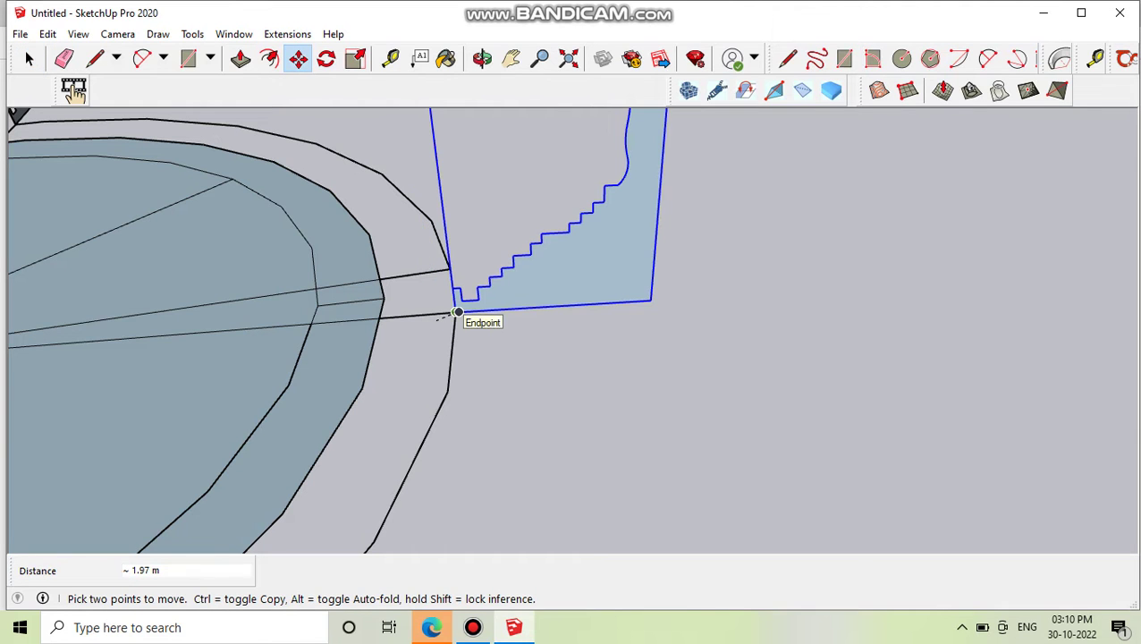
scroll(456, 309, down, 6)
mouse_move(385, 358)
middle_down()
mouse_move(402, 340)
mouse_move(420, 348)
mouse_move(367, 313)
mouse_move(411, 340)
mouse_move(429, 375)
mouse_move(398, 313)
mouse_move(340, 277)
mouse_move(375, 268)
middle_up()
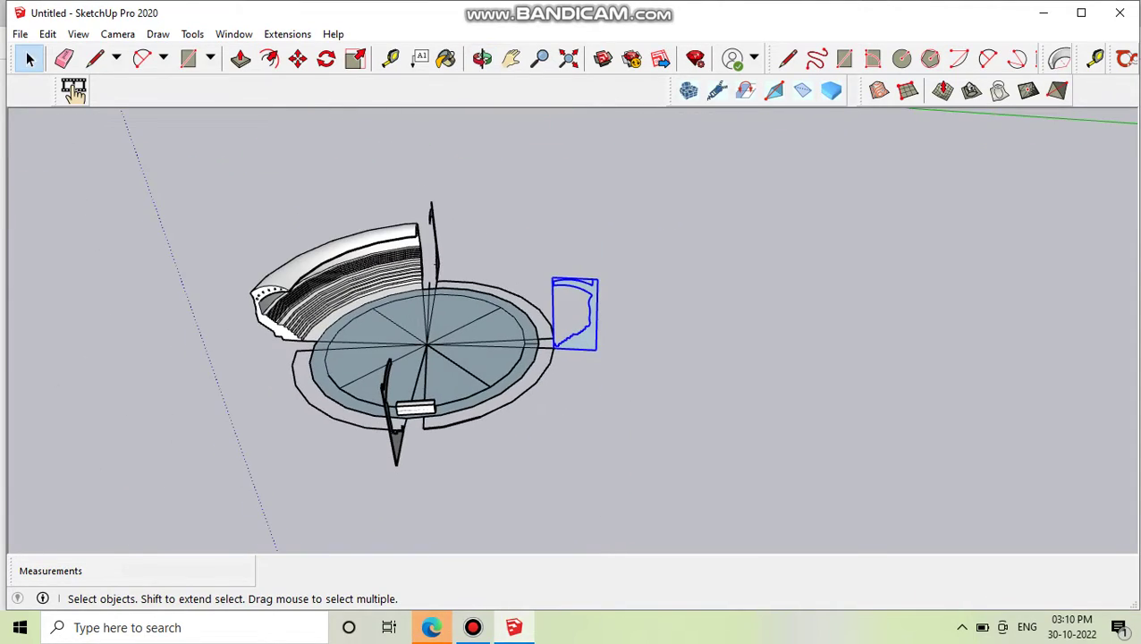
scroll(577, 313, up, 3)
scroll(576, 313, down, 2)
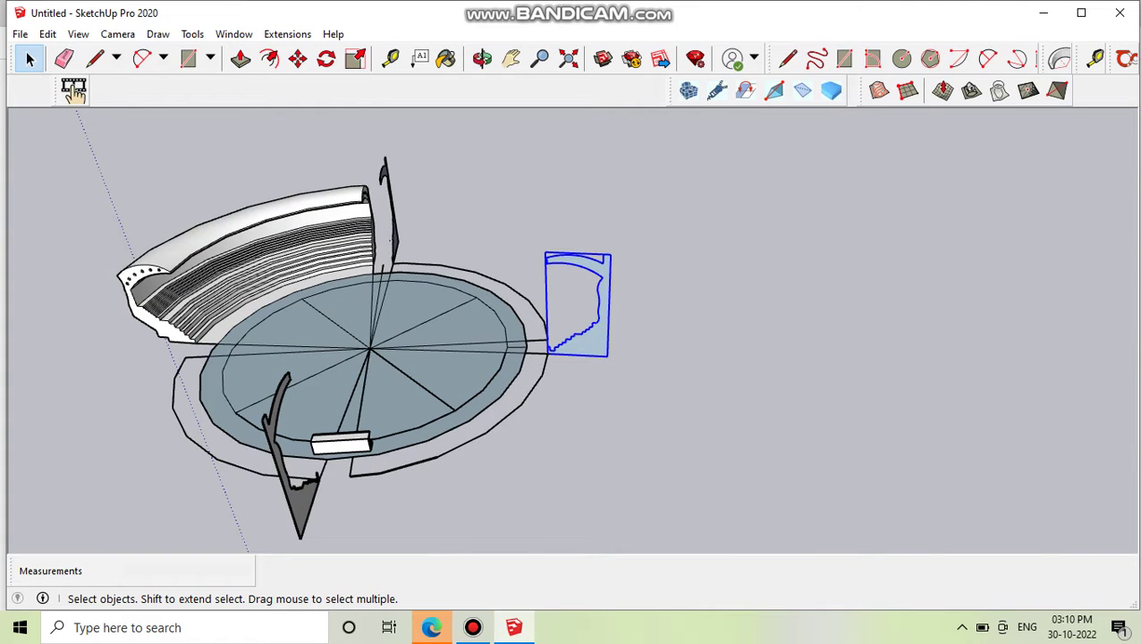
Explode the three profile panel groups, including the nested one, into loose faces
right_click(577, 336)
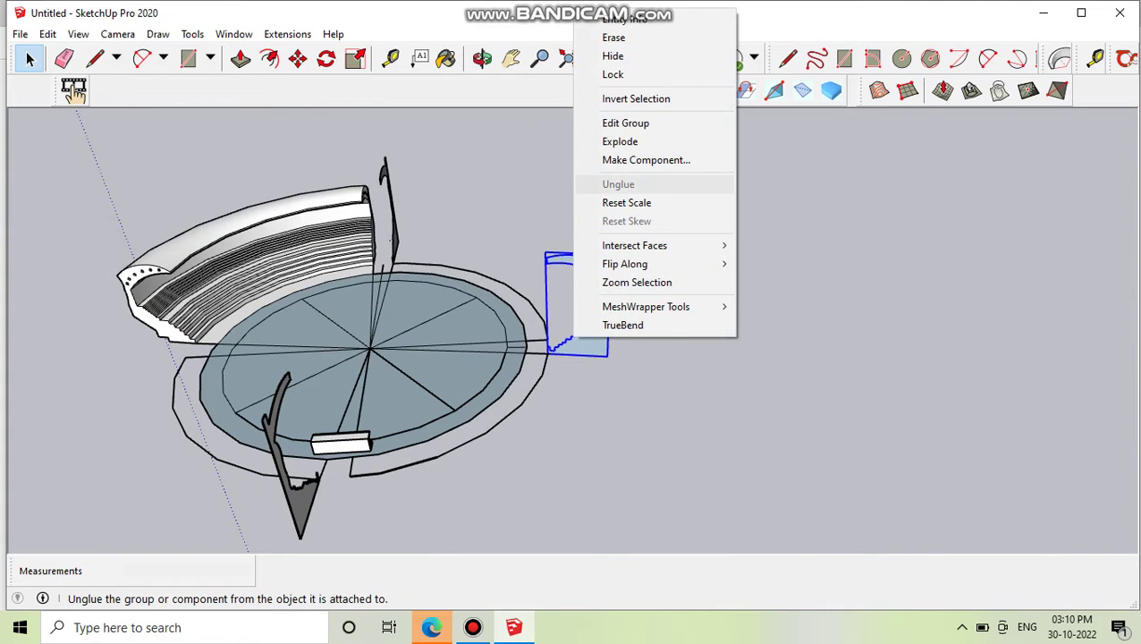
click(626, 141)
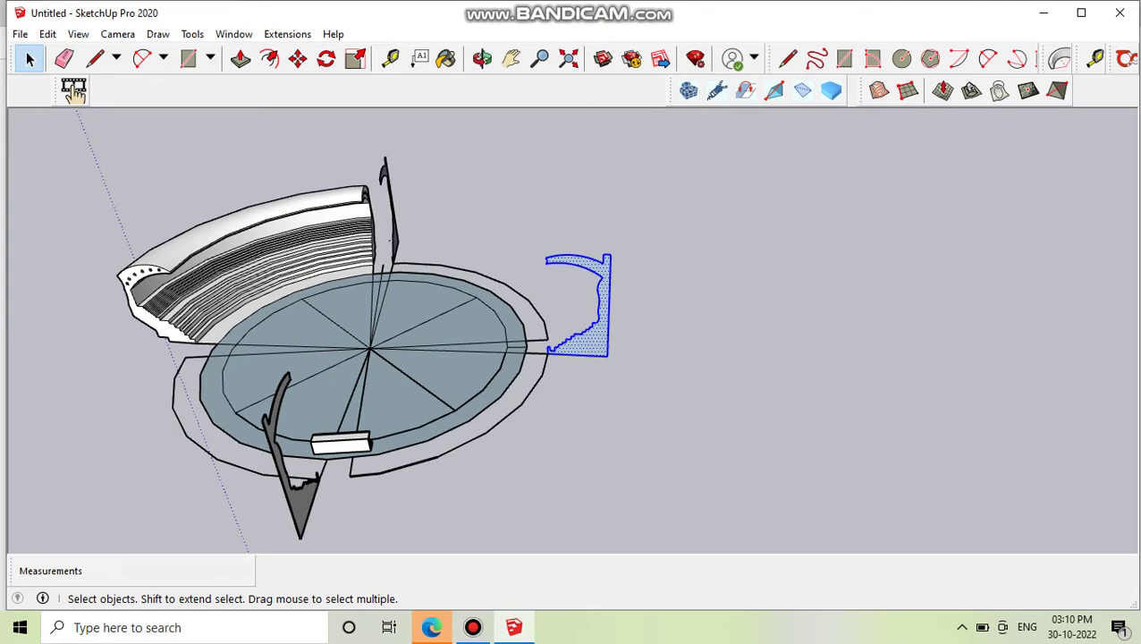
middle_drag(573, 358, 680, 349)
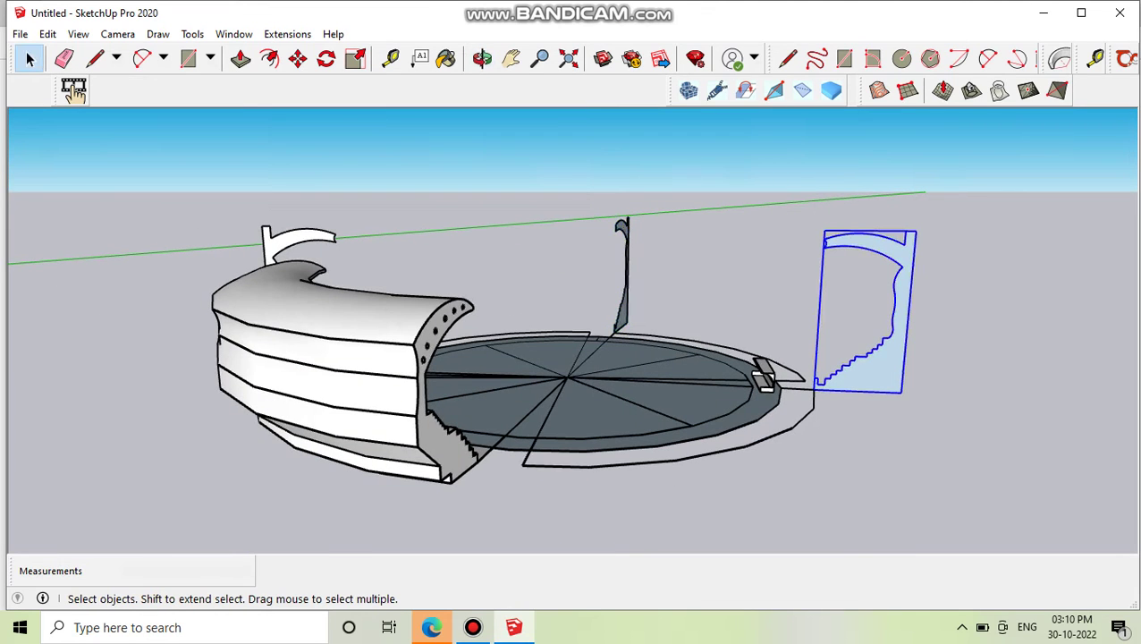
right_click(860, 374)
click(921, 177)
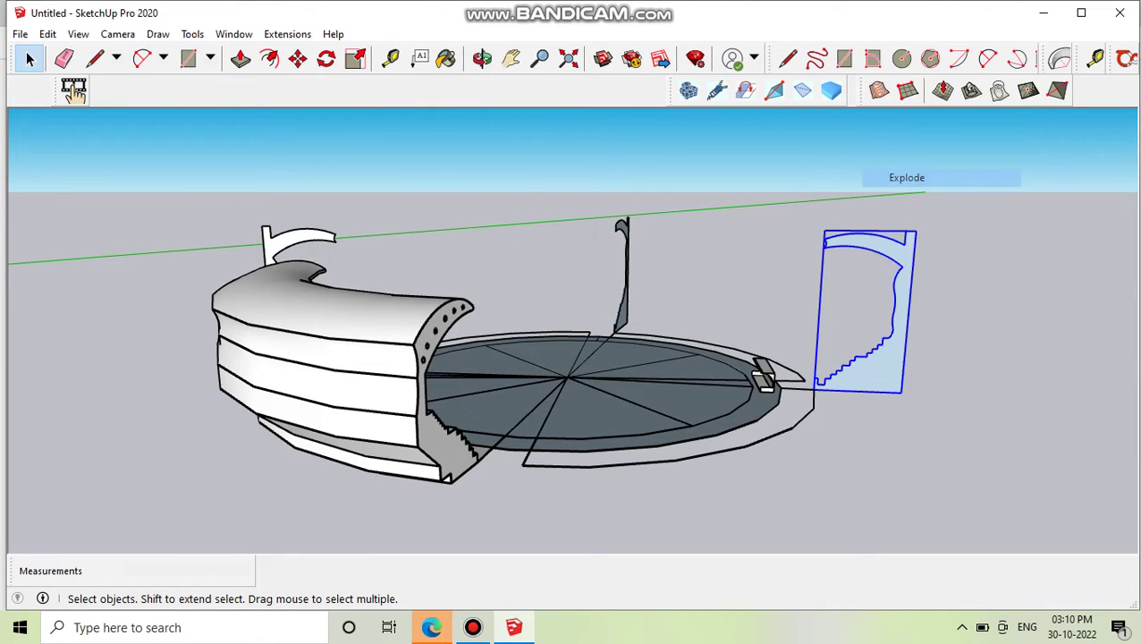
mouse_move(573, 358)
middle_down()
mouse_move(786, 330)
mouse_move(661, 349)
mouse_move(751, 340)
mouse_move(616, 339)
mouse_move(644, 331)
middle_up()
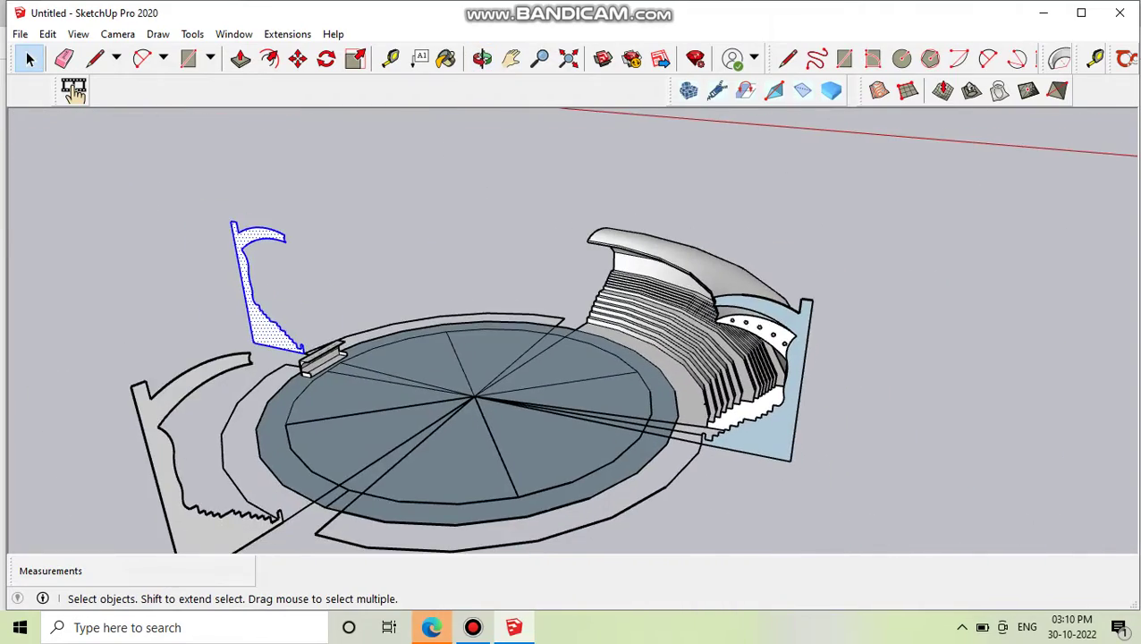
scroll(572, 357, up, 3)
right_click(753, 432)
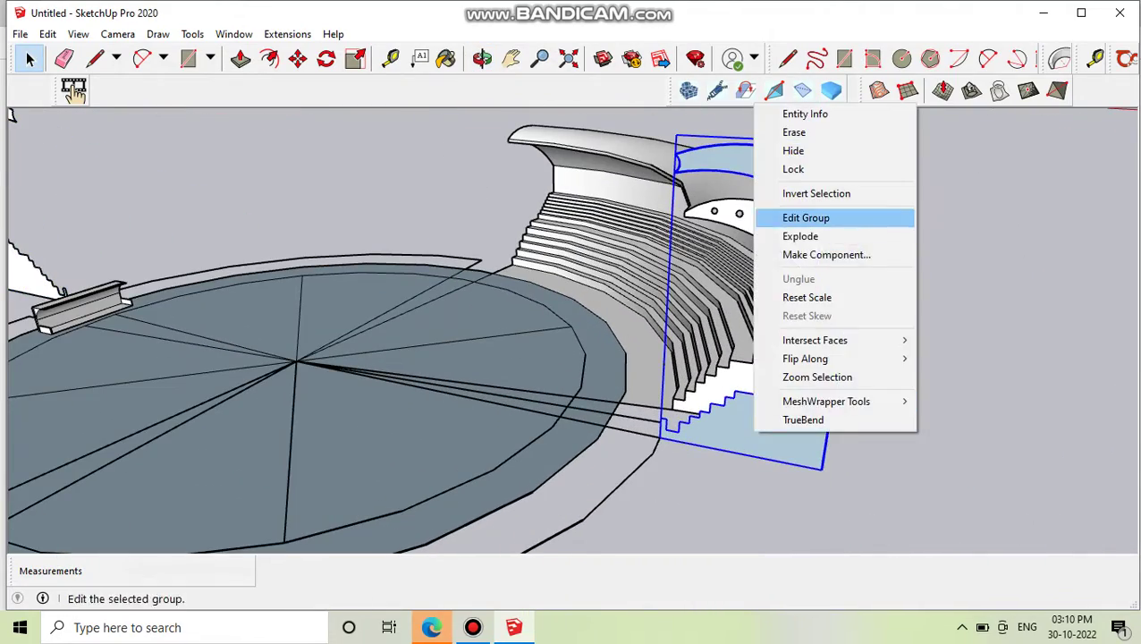
click(789, 235)
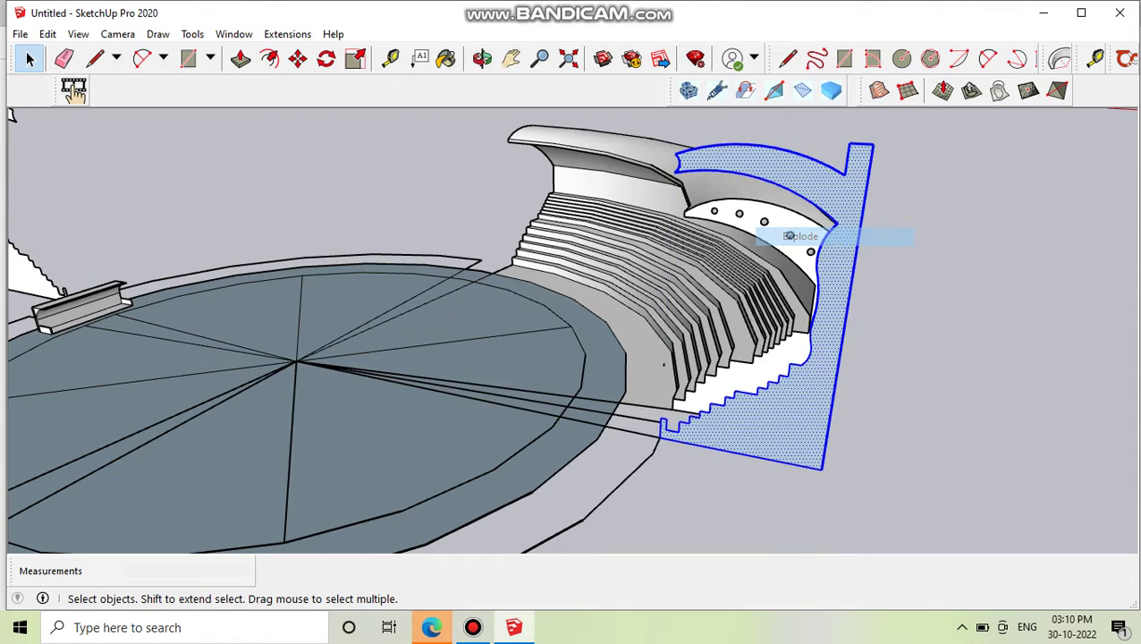
Choose Push/Pull from the Tools menu to extrude a profile face
middle_drag(572, 357, 625, 331)
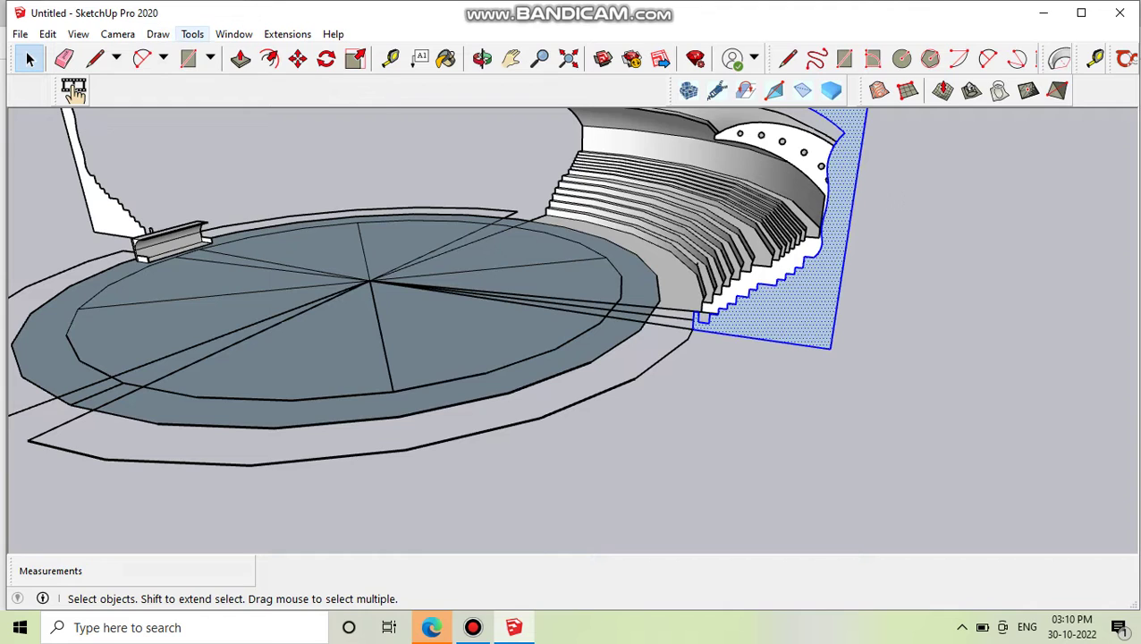
click(192, 34)
click(227, 194)
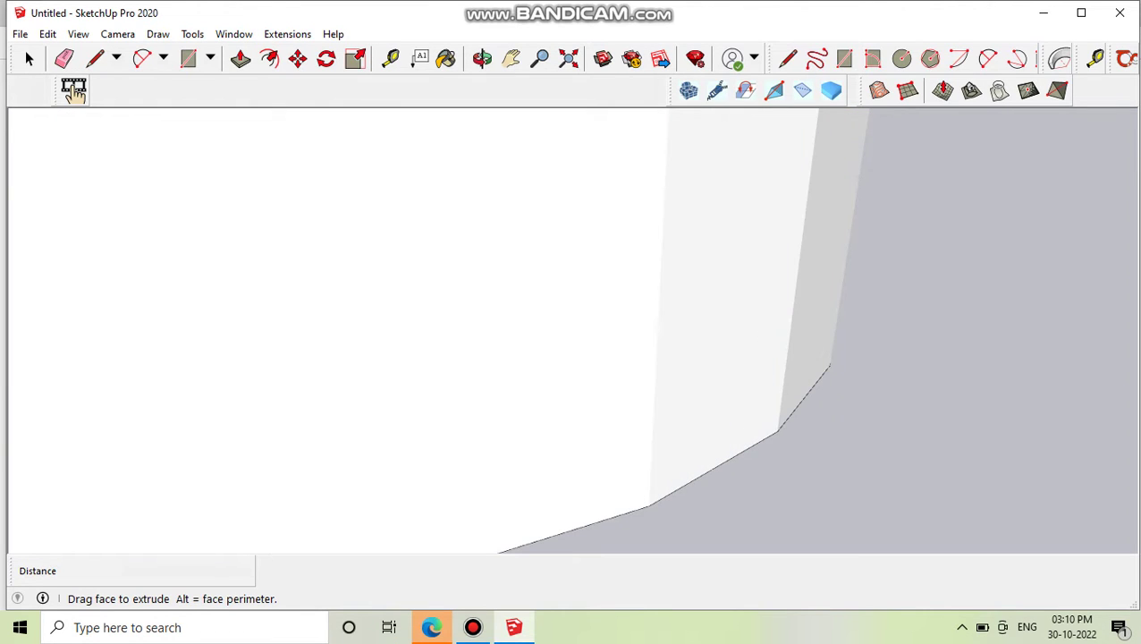
Return to the close-up and finish extruding the white face
key(shift+z)
key(o)
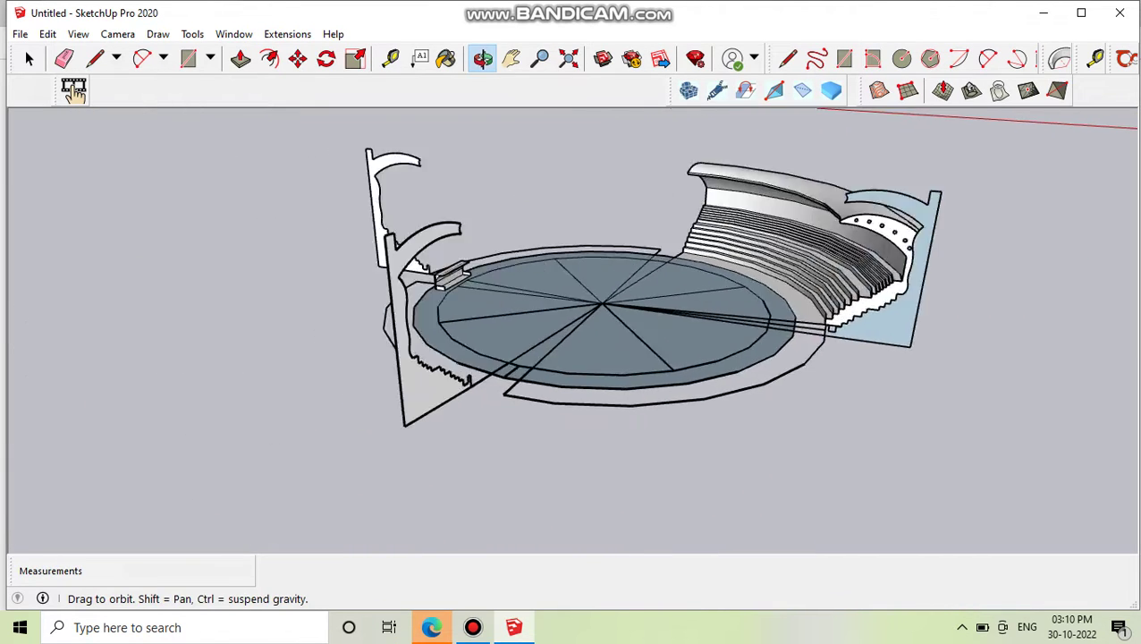
key(ctrl+z)
middle_drag(715, 312, 679, 304)
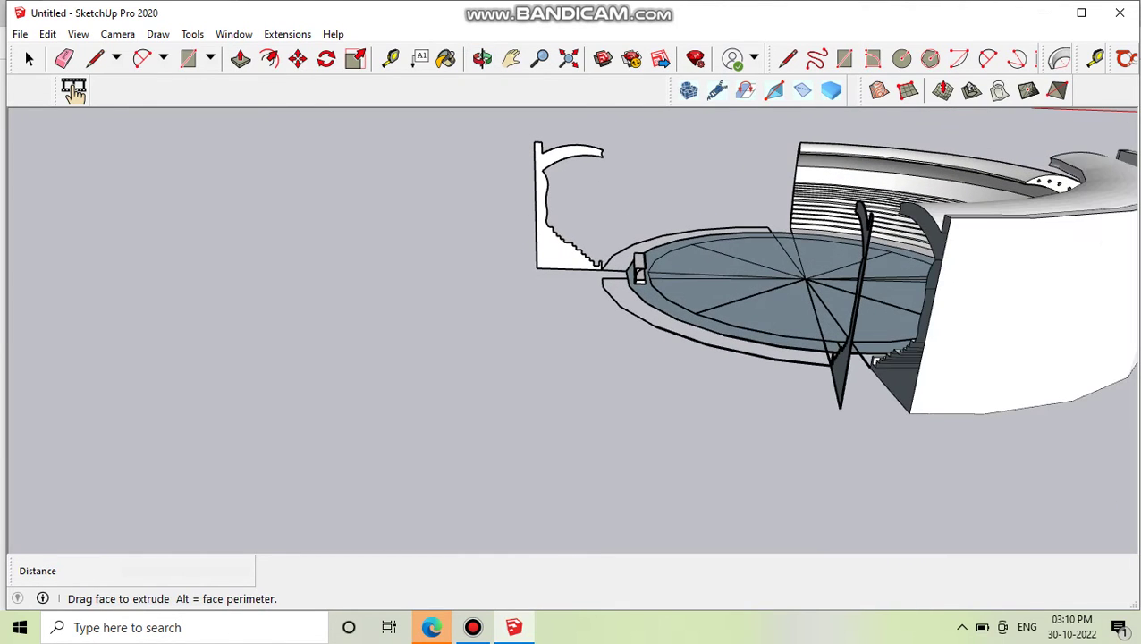
click(697, 327)
Push/pull the stepped seating face up into a 3D stair block
middle_drag(710, 327, 698, 268)
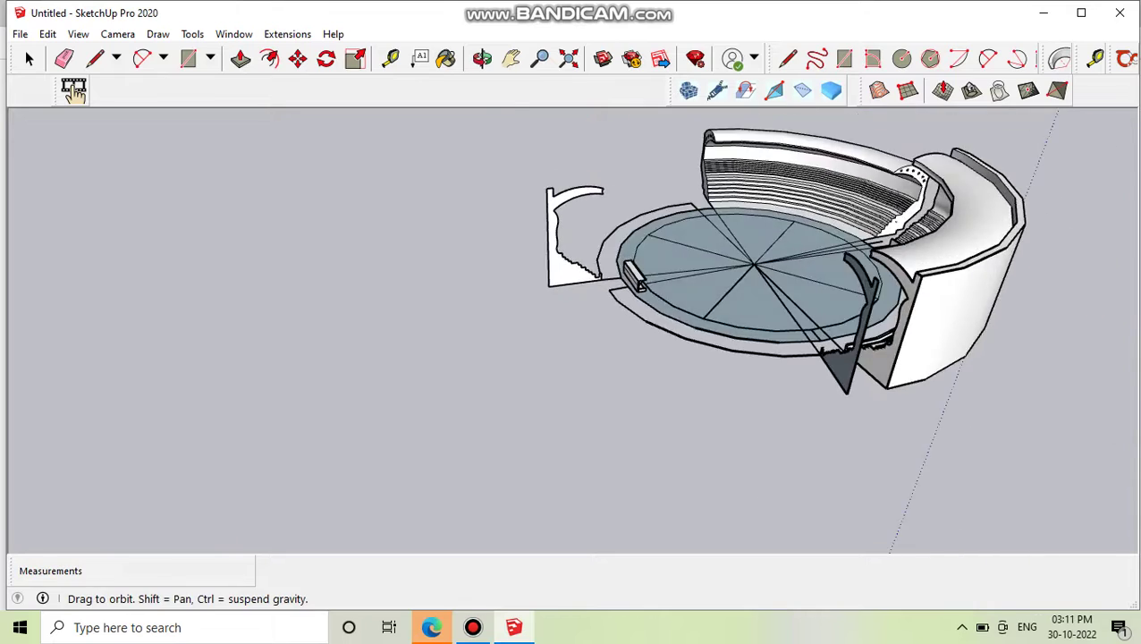
middle_drag(711, 328, 706, 304)
scroll(707, 304, up, 2)
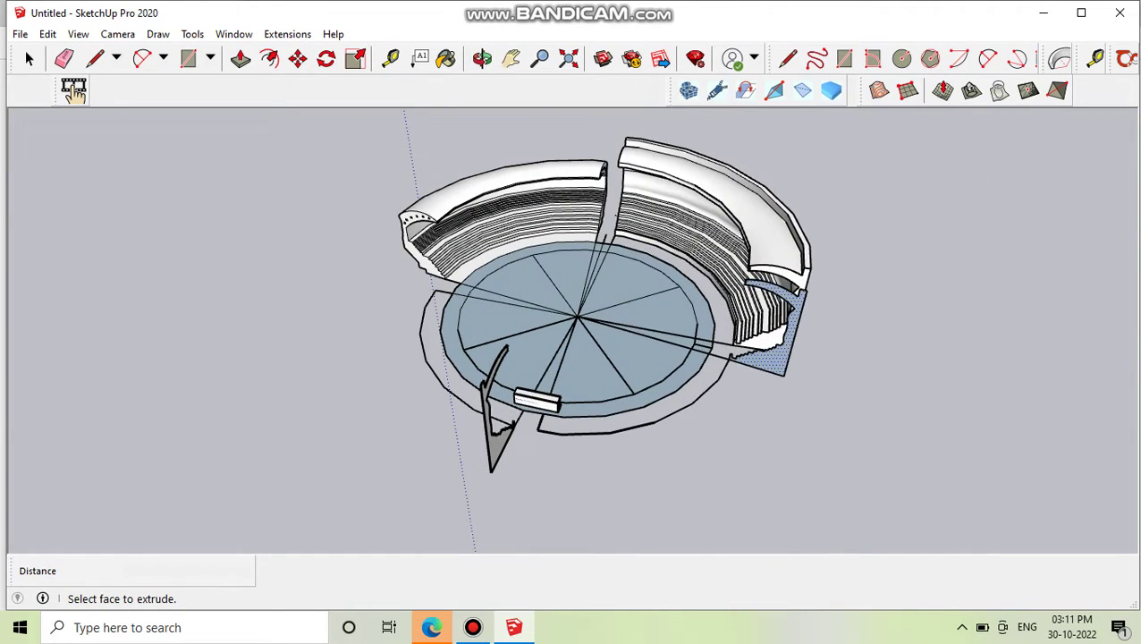
scroll(744, 361, up, 2)
scroll(744, 360, up, 2)
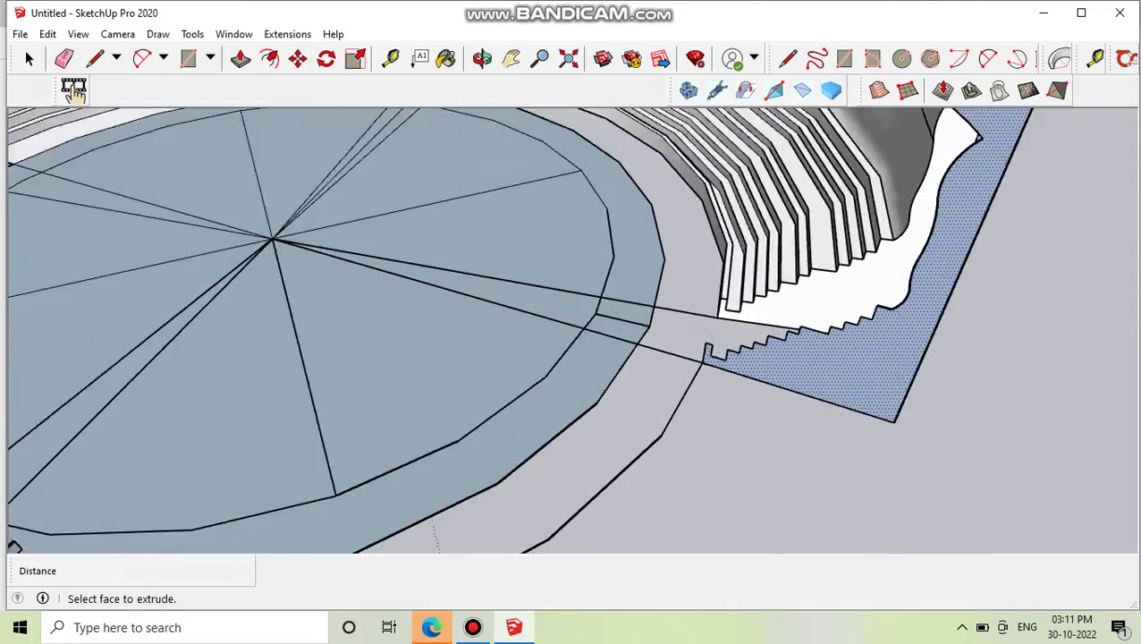
scroll(744, 360, up, 2)
click(680, 362)
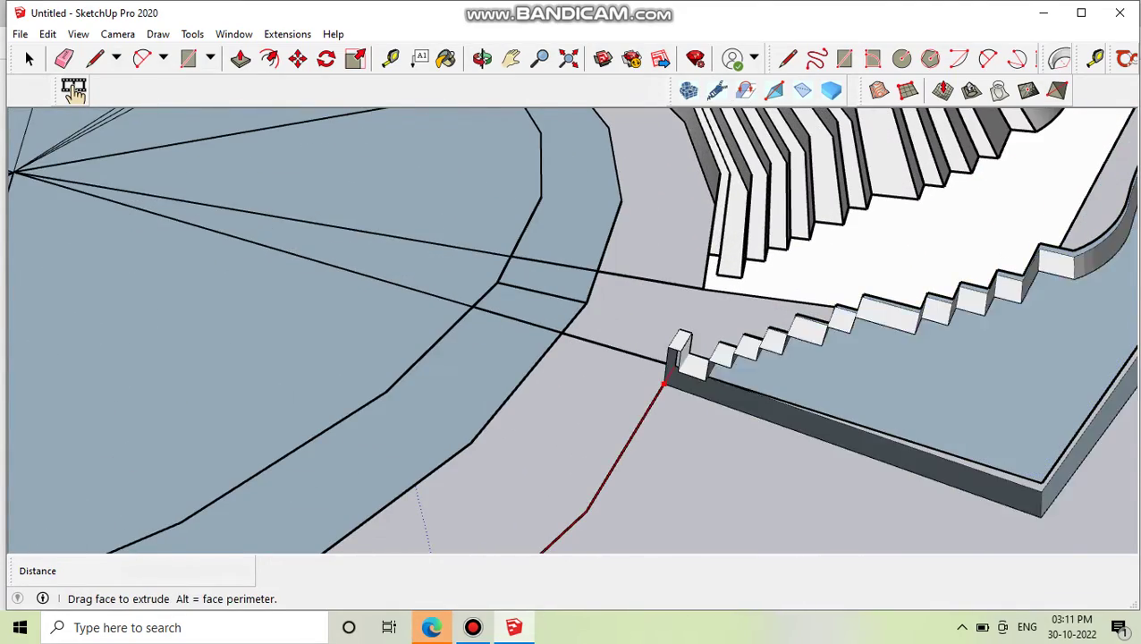
middle_drag(680, 362, 628, 435)
Orbit and zoom out to review the stadium from an overview angle
scroll(628, 436, down, 2)
scroll(629, 435, down, 2)
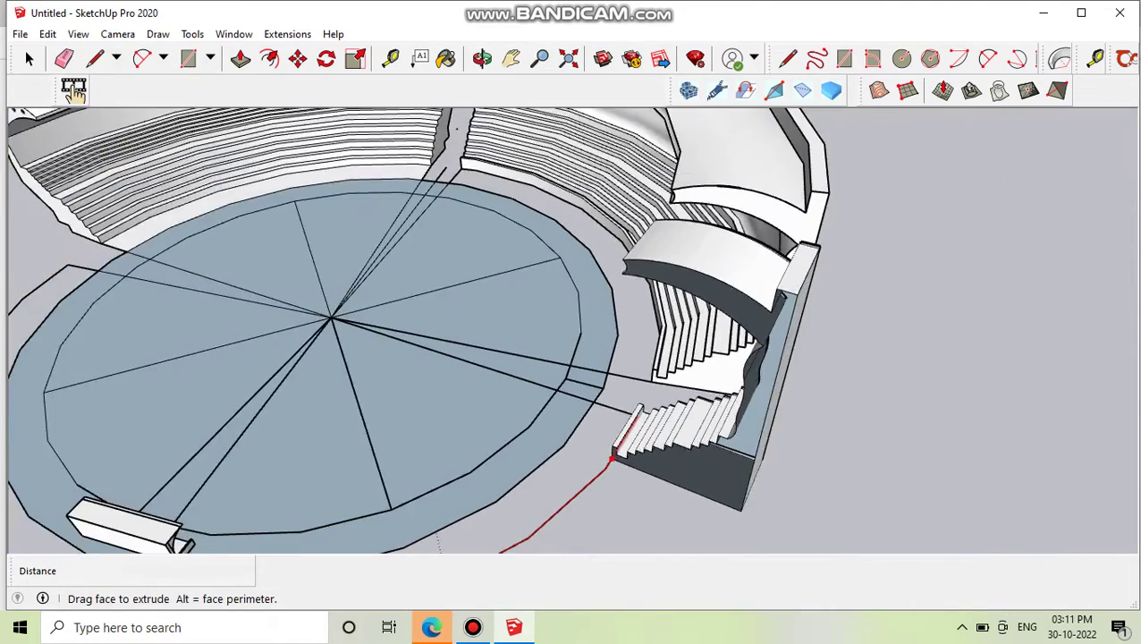
scroll(617, 446, down, 2)
scroll(577, 494, down, 1)
mouse_move(576, 494)
middle_down()
mouse_move(679, 440)
mouse_move(691, 417)
middle_up()
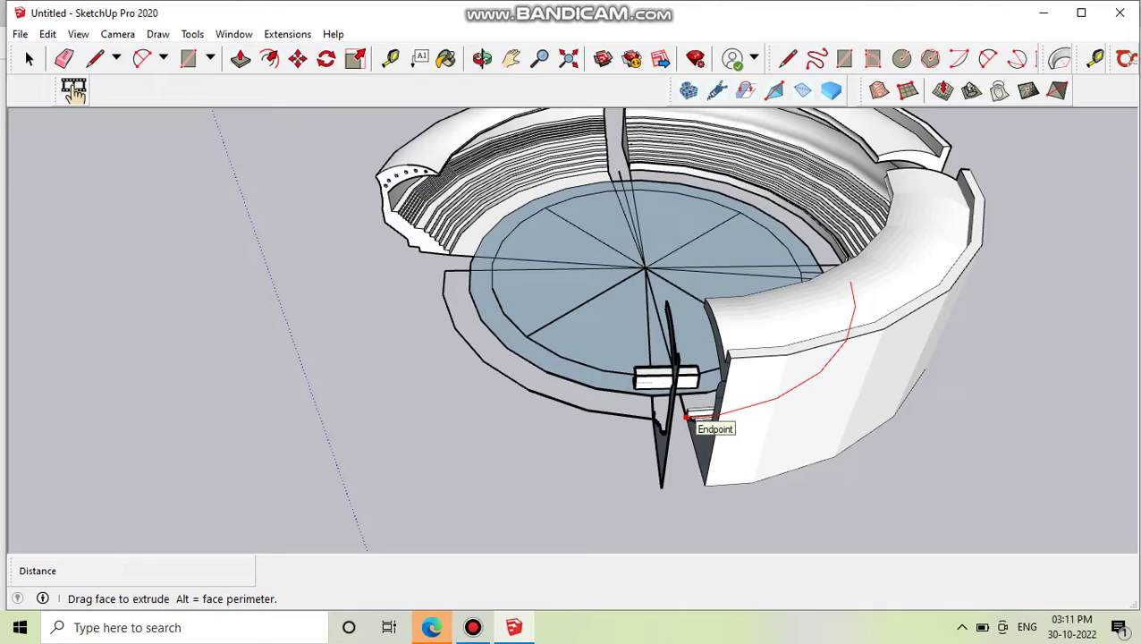
key(space)
middle_drag(686, 416, 352, 523)
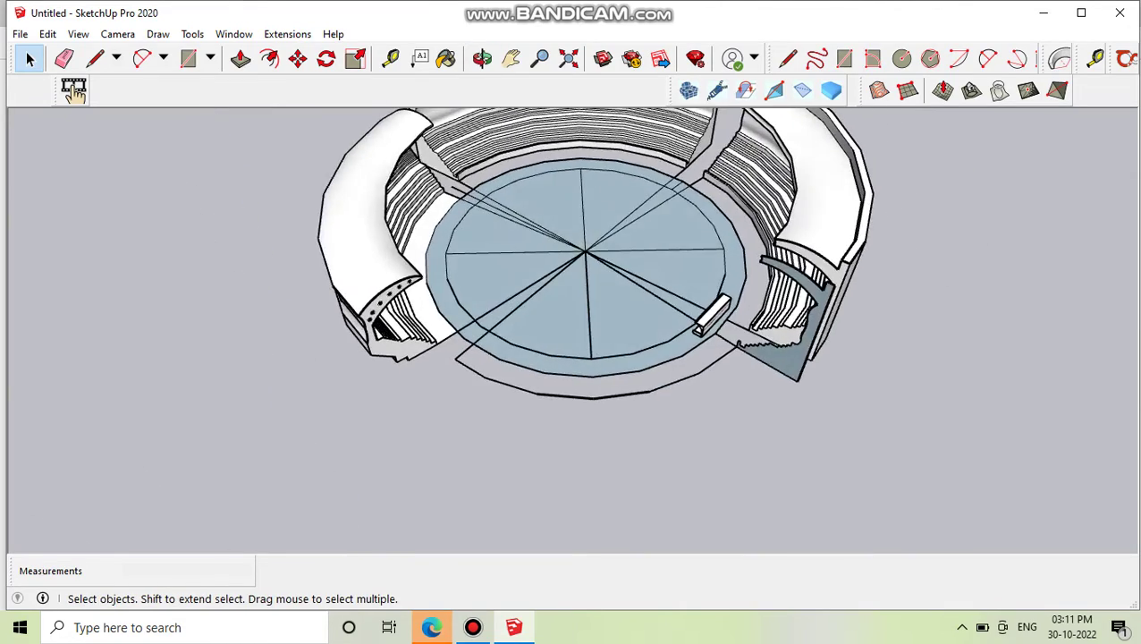
scroll(352, 523, down, 2)
mouse_move(657, 304)
middle_down()
mouse_move(625, 357)
mouse_move(536, 347)
middle_up()
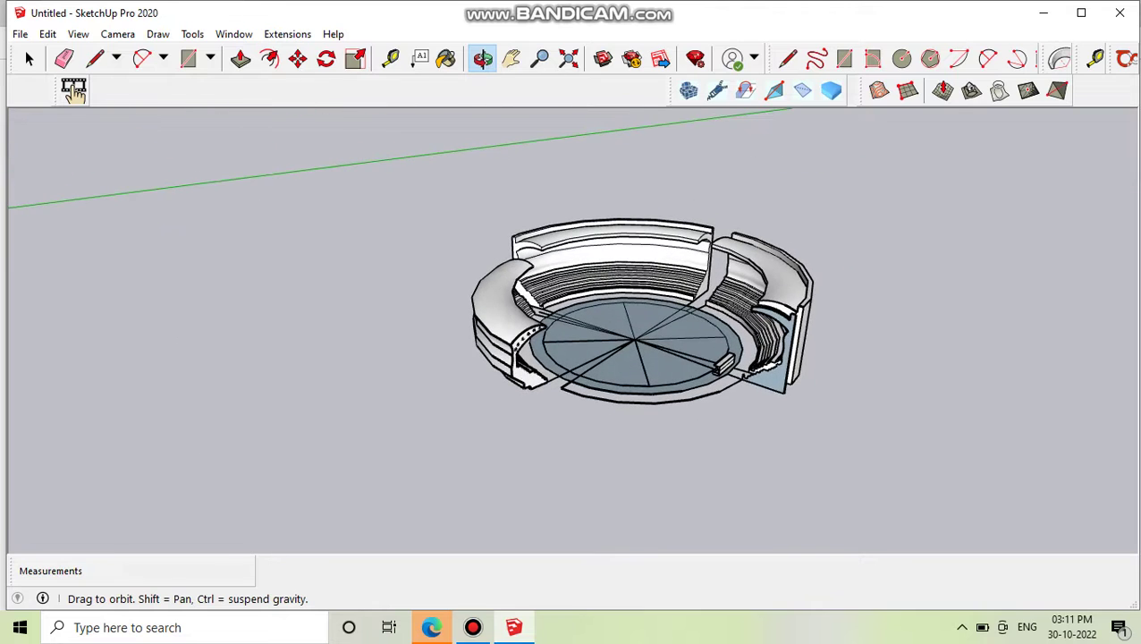
scroll(550, 273, up, 3)
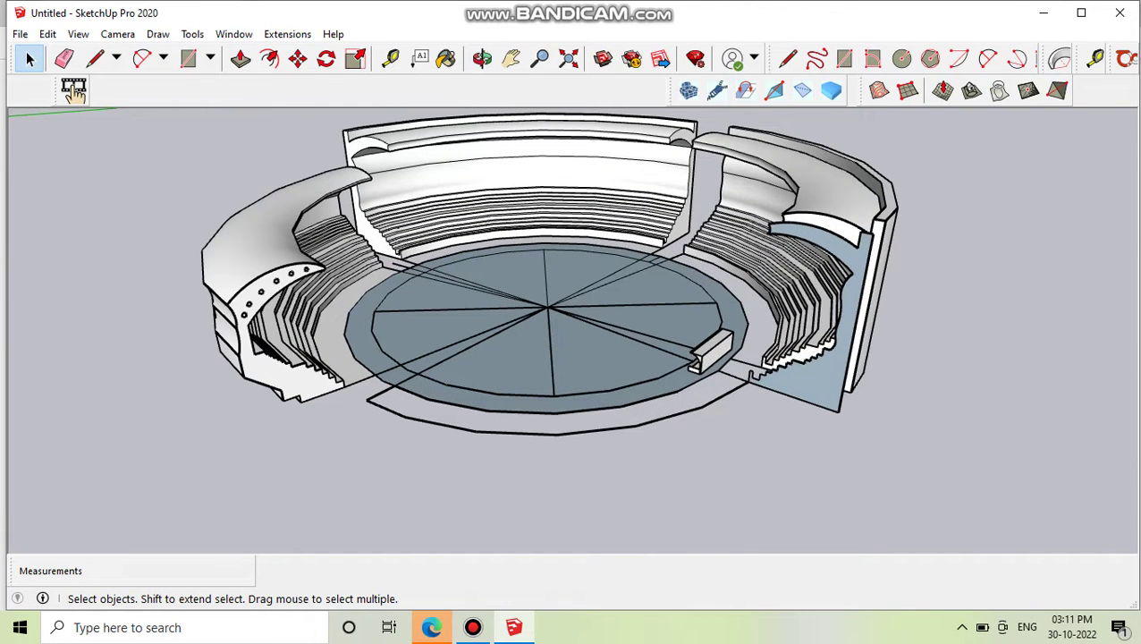
Push/pull the stepped end face of the stand out toward the pitch
click(192, 34)
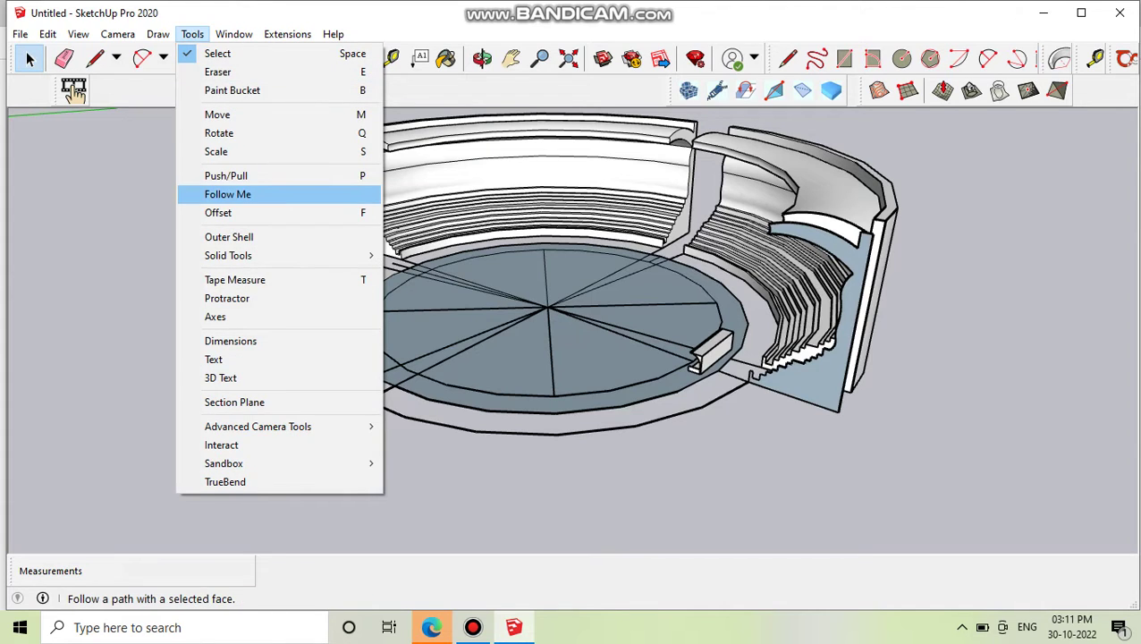
click(227, 194)
scroll(822, 407, up, 1)
scroll(822, 407, up, 2)
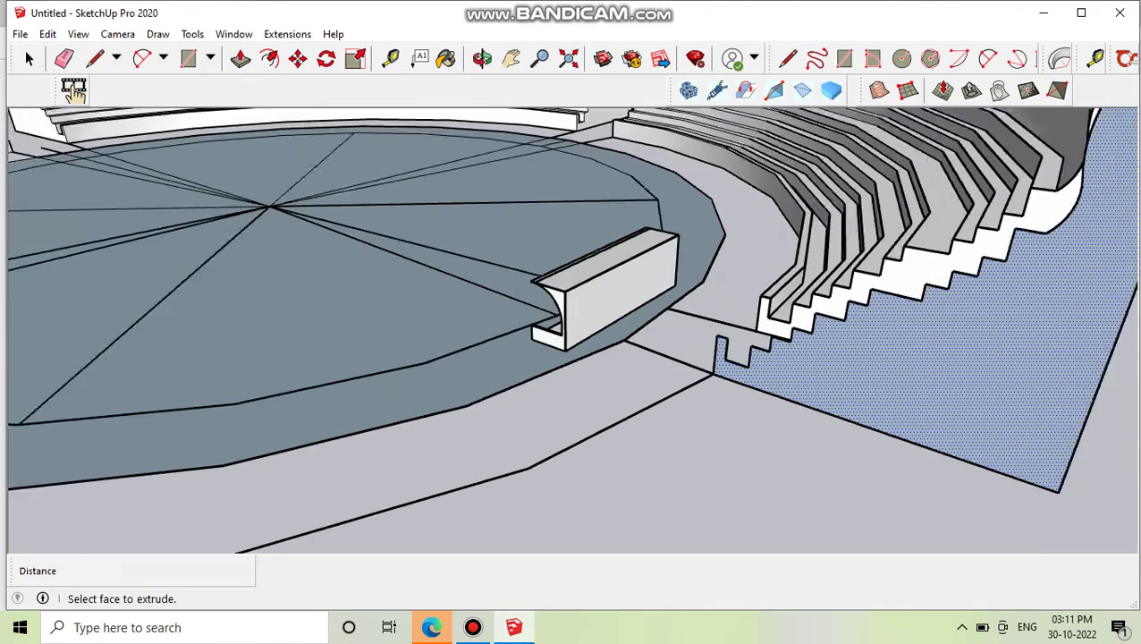
drag(894, 384, 539, 445)
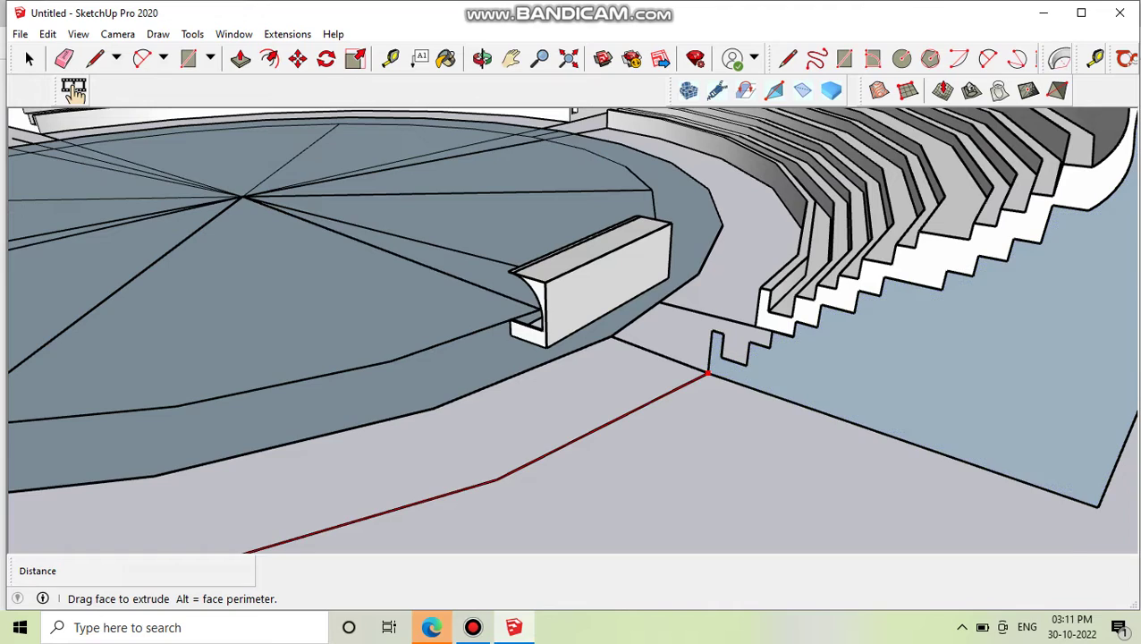
scroll(540, 444, down, 2)
scroll(540, 444, down, 2)
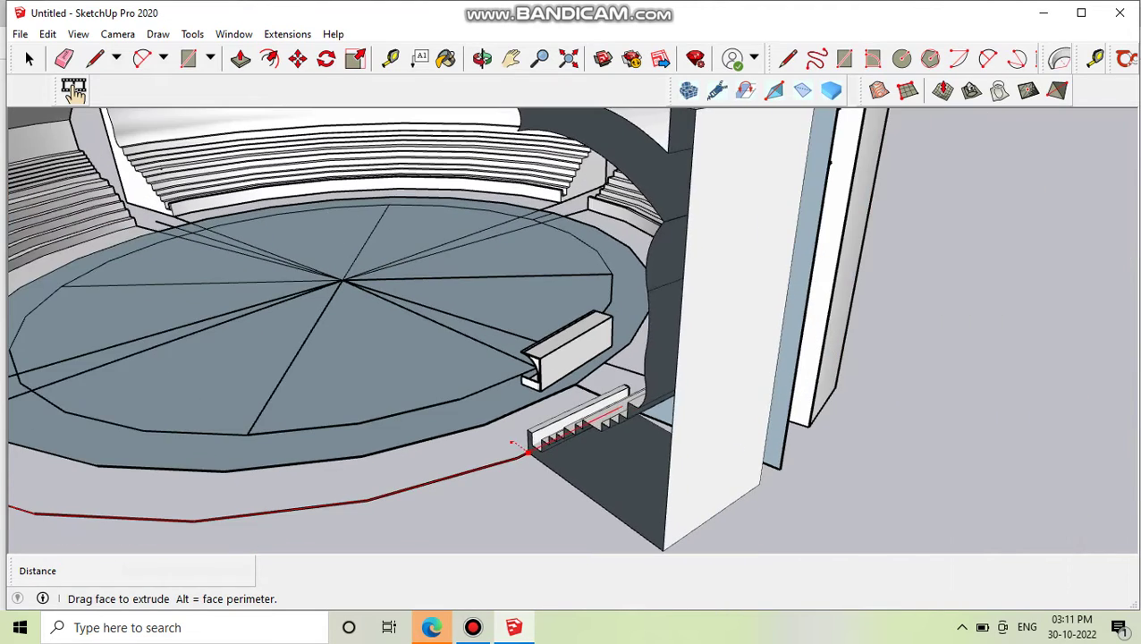
scroll(510, 447, down, 3)
Commit the end-wall extrusion beside the curved outer wall, leaving corner gaps between stands
middle_drag(502, 451, 625, 387)
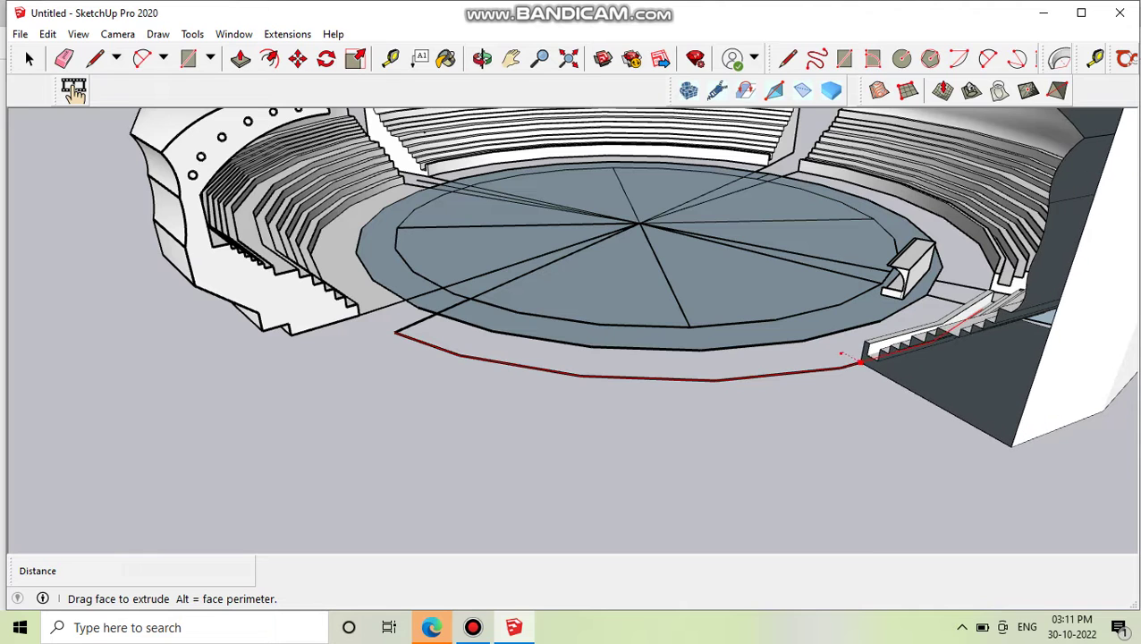
scroll(522, 365, up, 2)
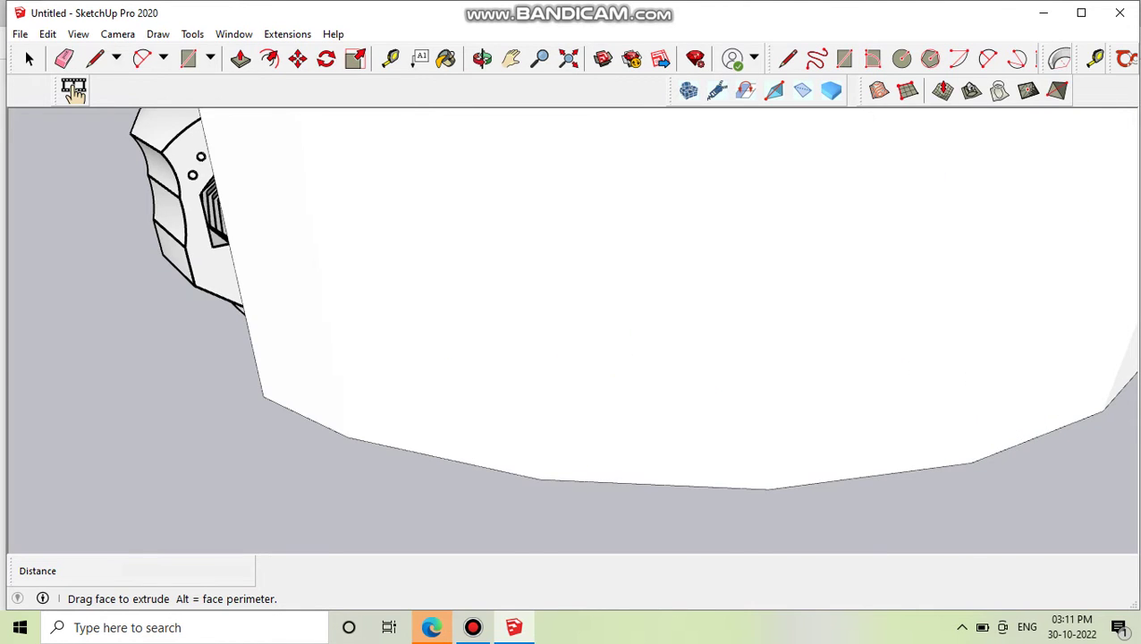
middle_drag(521, 366, 626, 376)
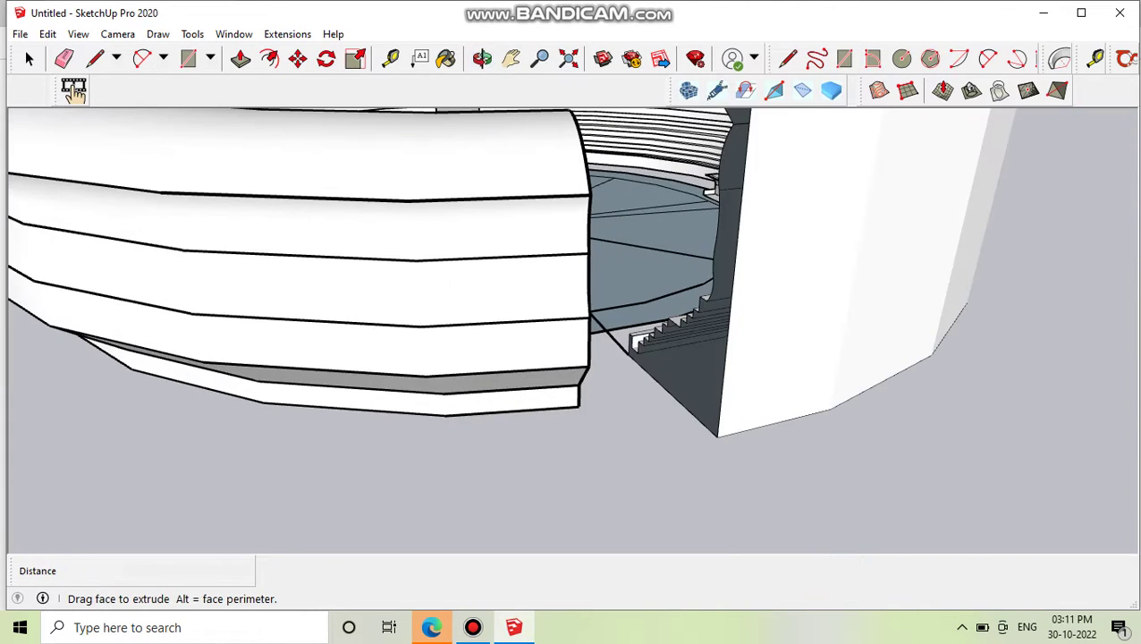
click(680, 367)
scroll(497, 242, down, 3)
mouse_move(497, 242)
middle_down()
mouse_move(641, 213)
mouse_move(679, 268)
mouse_move(626, 295)
mouse_move(626, 357)
mouse_move(644, 367)
mouse_move(680, 304)
mouse_move(669, 327)
mouse_move(569, 327)
mouse_move(440, 284)
mouse_move(640, 213)
mouse_move(640, 277)
mouse_move(617, 224)
mouse_move(572, 214)
mouse_move(608, 295)
mouse_move(666, 327)
middle_up()
scroll(626, 295, down, 2)
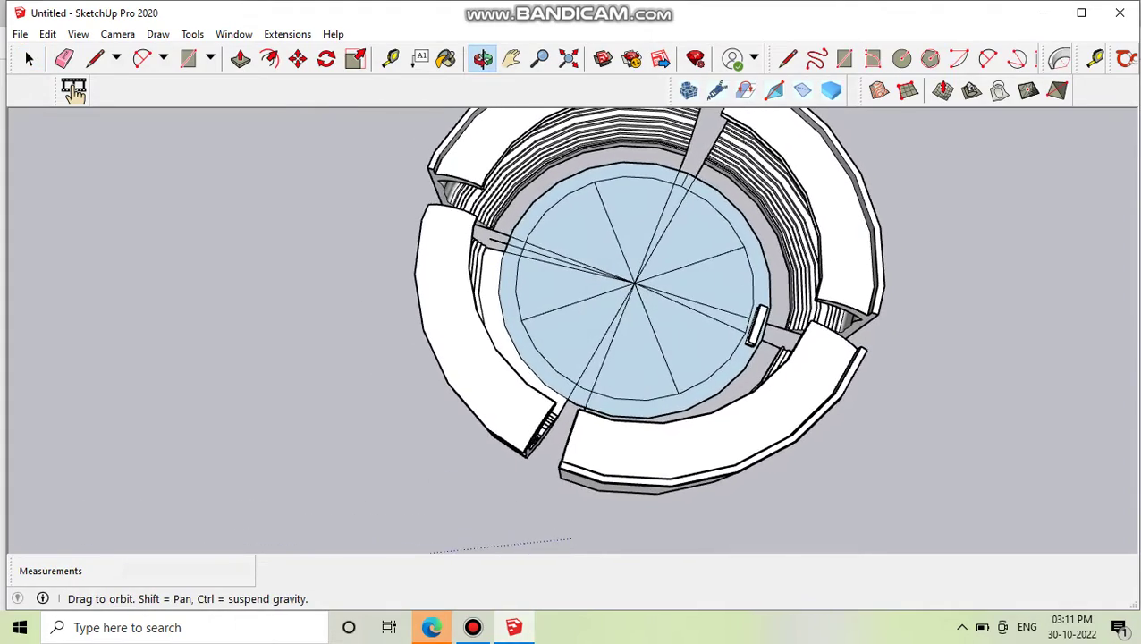
scroll(584, 277, up, 3)
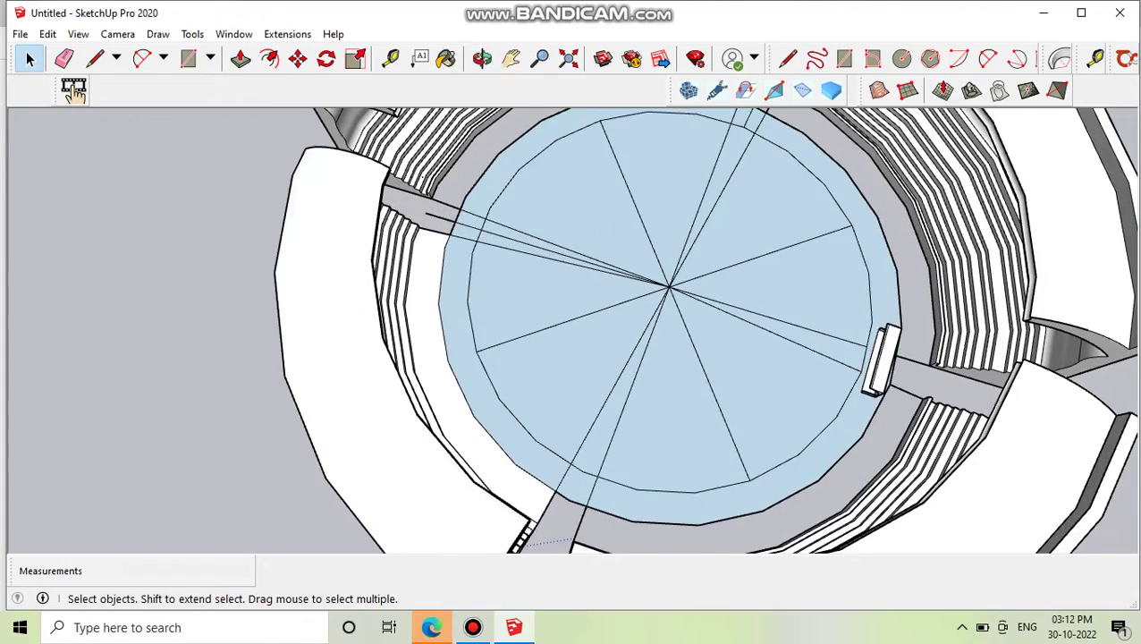
middle_drag(572, 330, 523, 362)
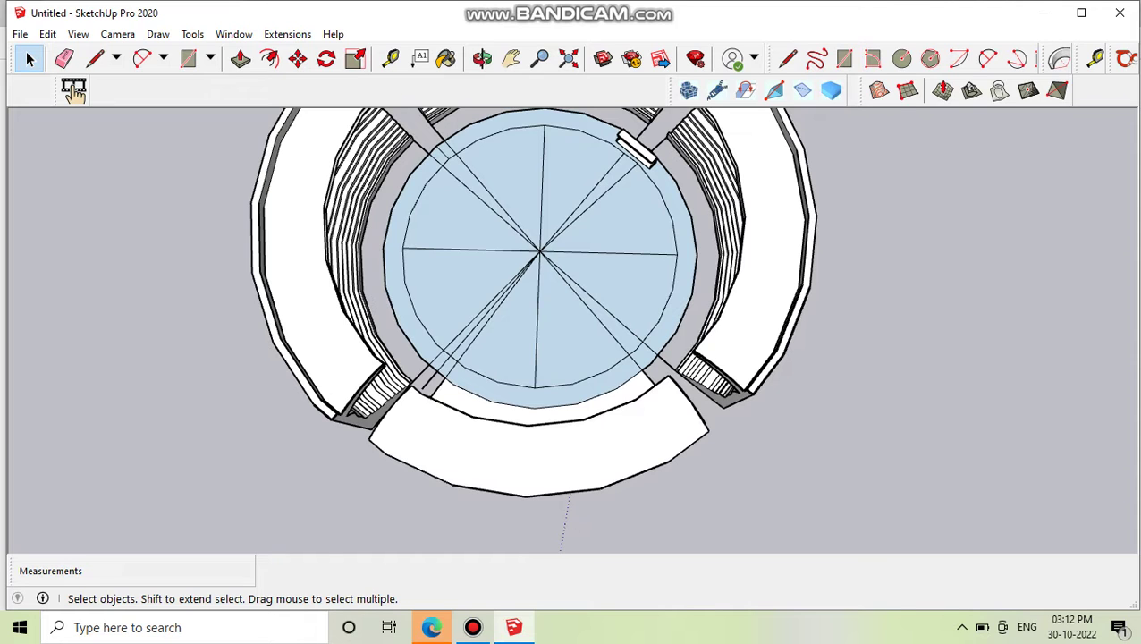
scroll(536, 268, down, 3)
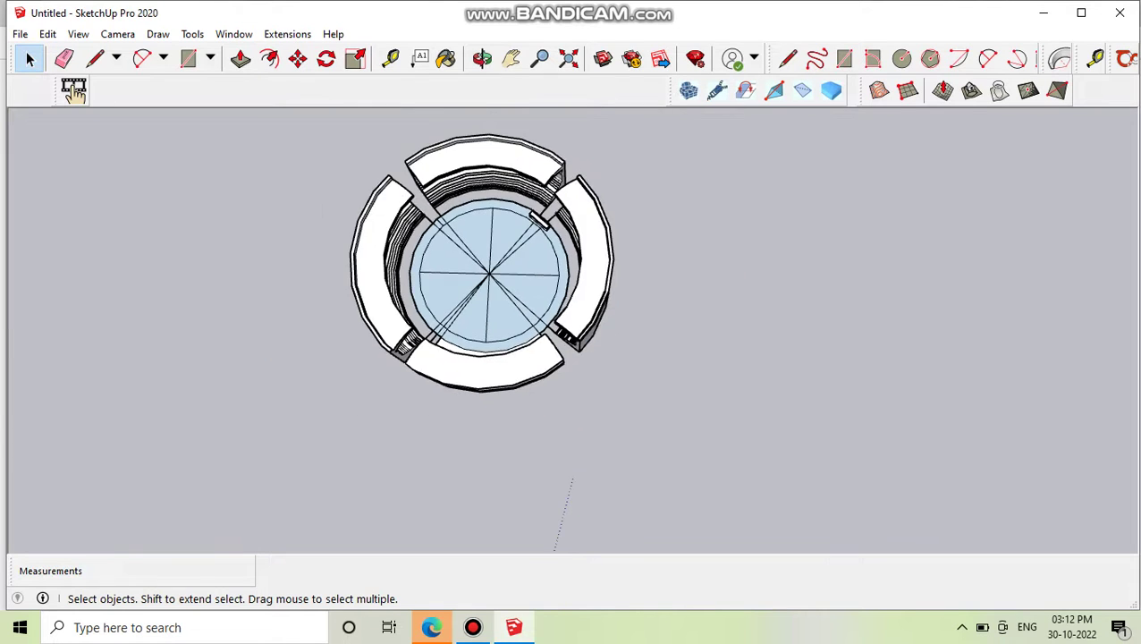
mouse_move(536, 313)
middle_down()
mouse_move(514, 353)
mouse_move(545, 333)
mouse_move(523, 348)
mouse_move(564, 344)
mouse_move(572, 286)
mouse_move(572, 340)
mouse_move(545, 344)
mouse_move(537, 308)
mouse_move(572, 358)
mouse_move(572, 260)
mouse_move(581, 272)
middle_up()
scroll(573, 269, up, 2)
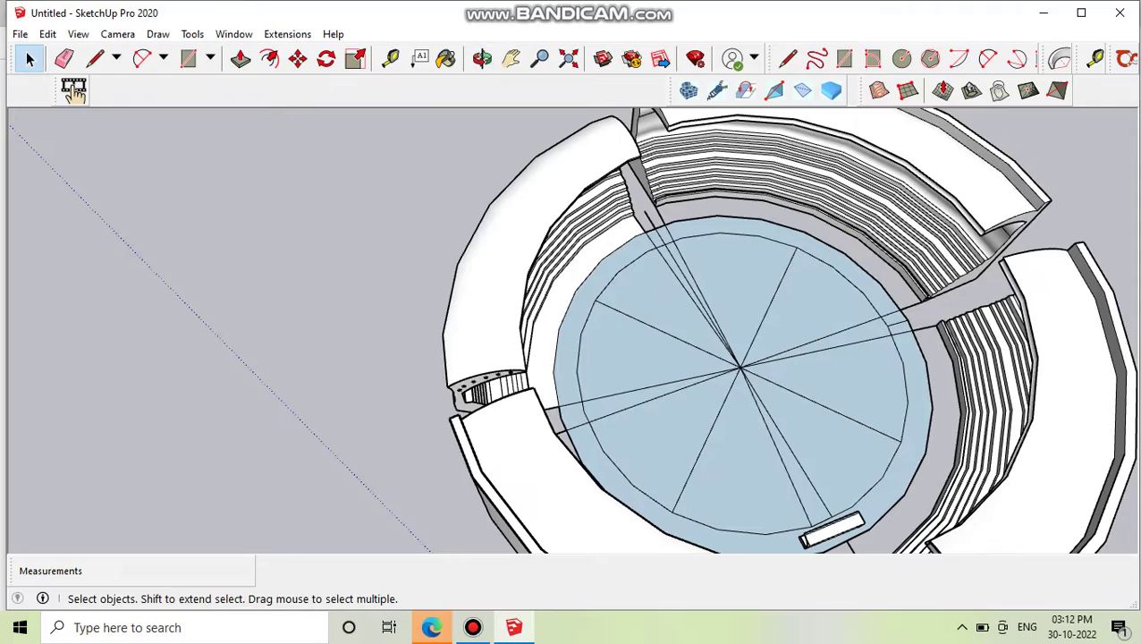
mouse_move(572, 330)
middle_down()
mouse_move(572, 304)
mouse_move(572, 358)
mouse_move(572, 321)
mouse_move(626, 326)
mouse_move(572, 358)
mouse_move(590, 349)
middle_up()
key(o)
key(space)
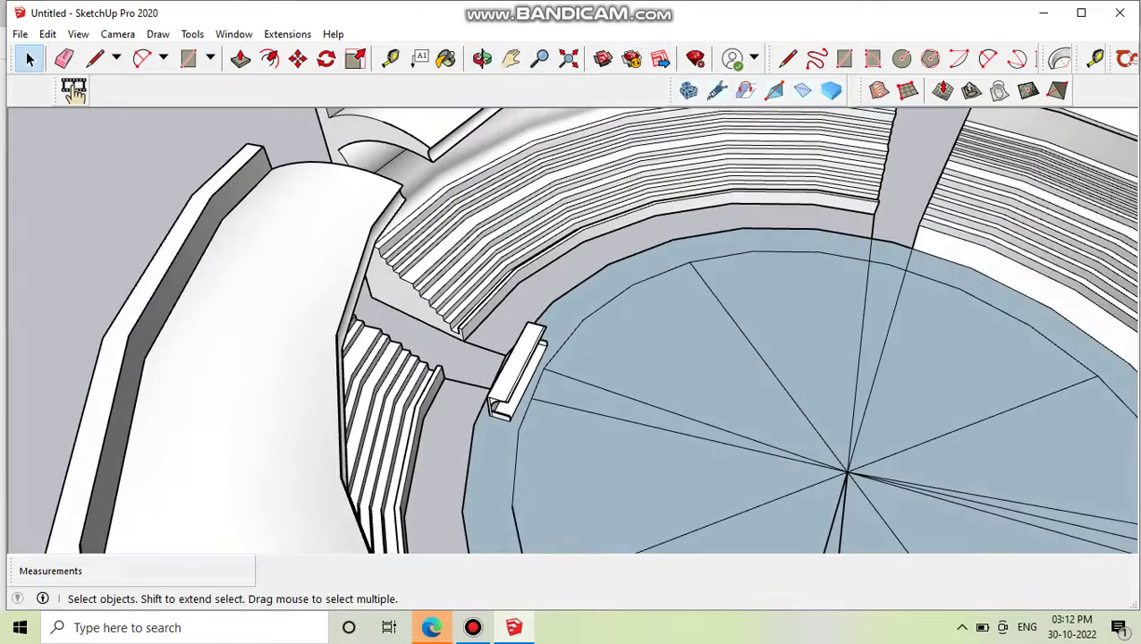
scroll(514, 371, up, 3)
scroll(514, 371, up, 2)
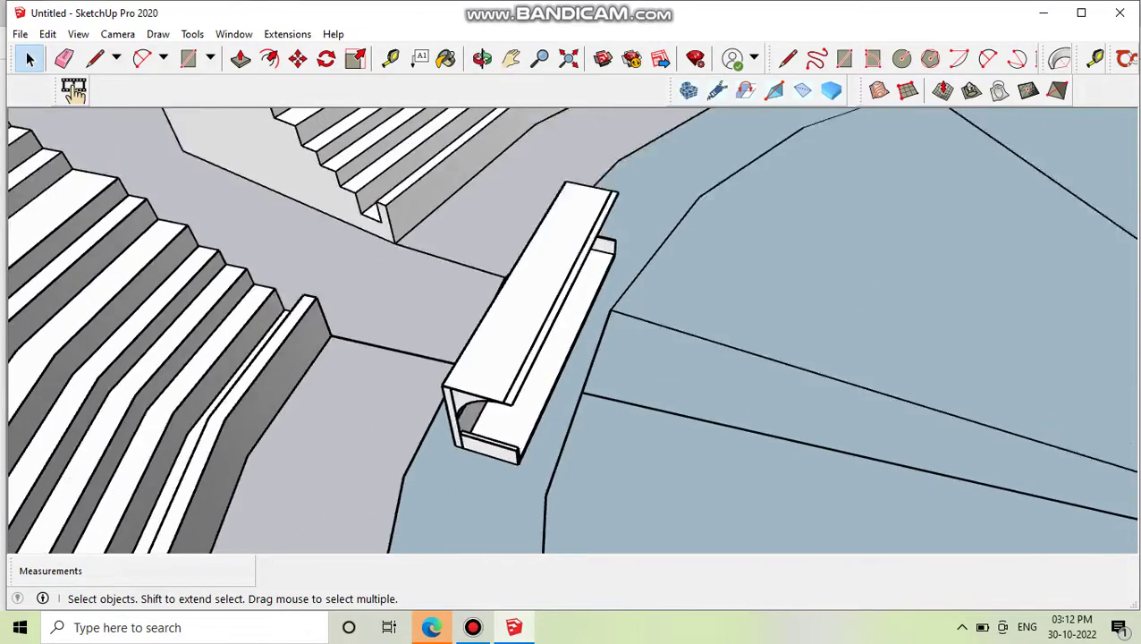
scroll(514, 371, up, 1)
mouse_move(572, 331)
middle_down()
mouse_move(590, 322)
mouse_move(594, 283)
mouse_move(515, 397)
middle_up()
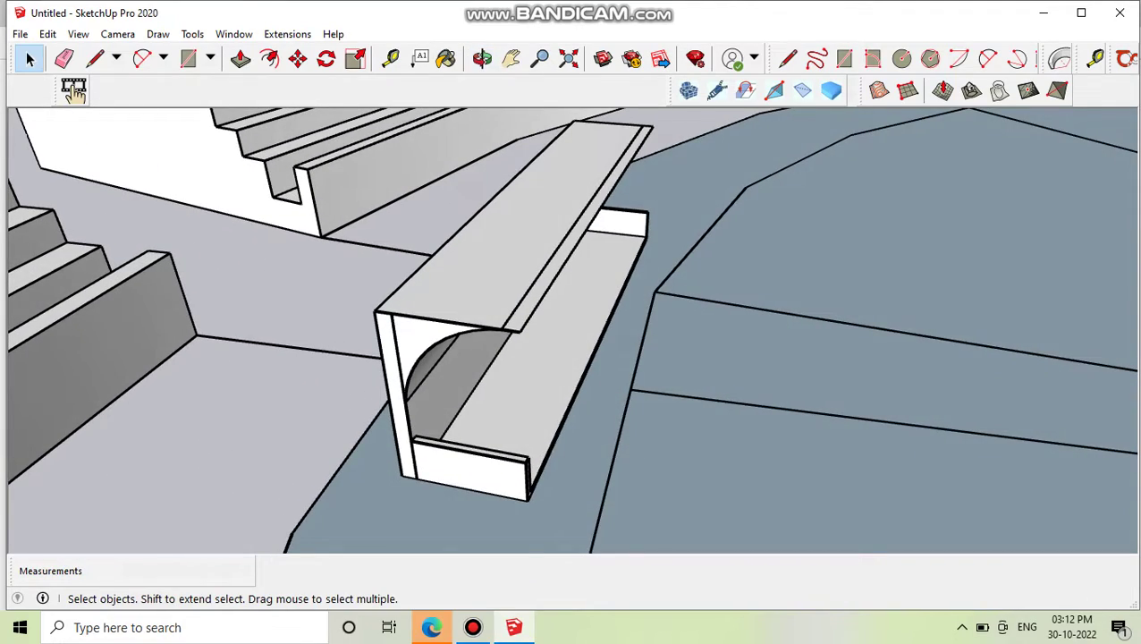
scroll(572, 331, down, 3)
scroll(573, 331, down, 3)
middle_drag(572, 330, 572, 224)
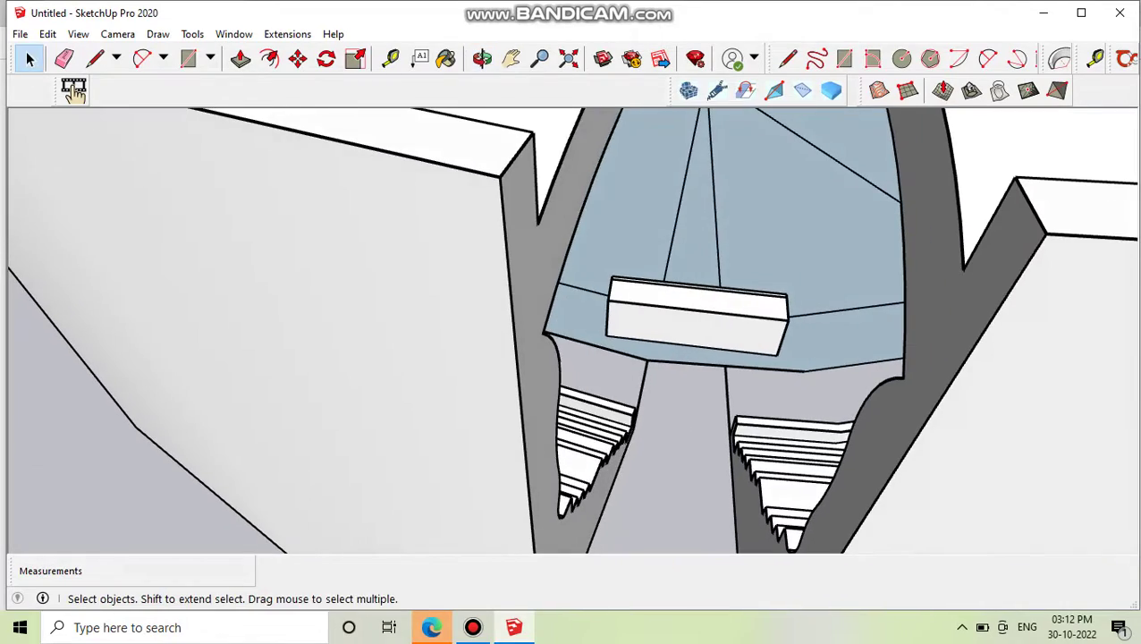
middle_drag(572, 330, 573, 251)
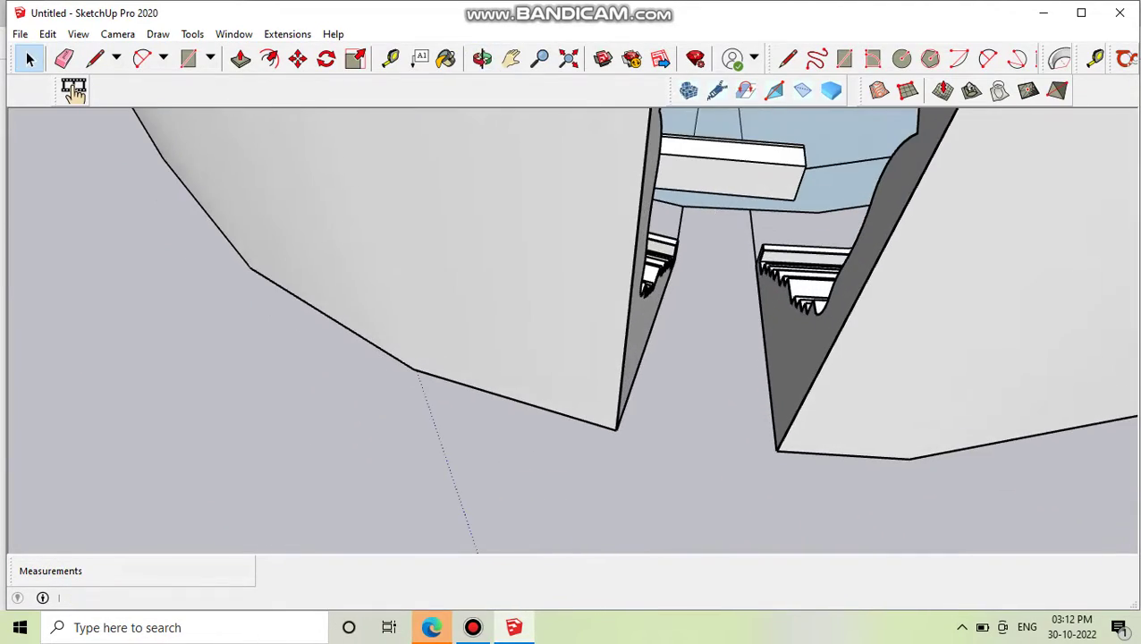